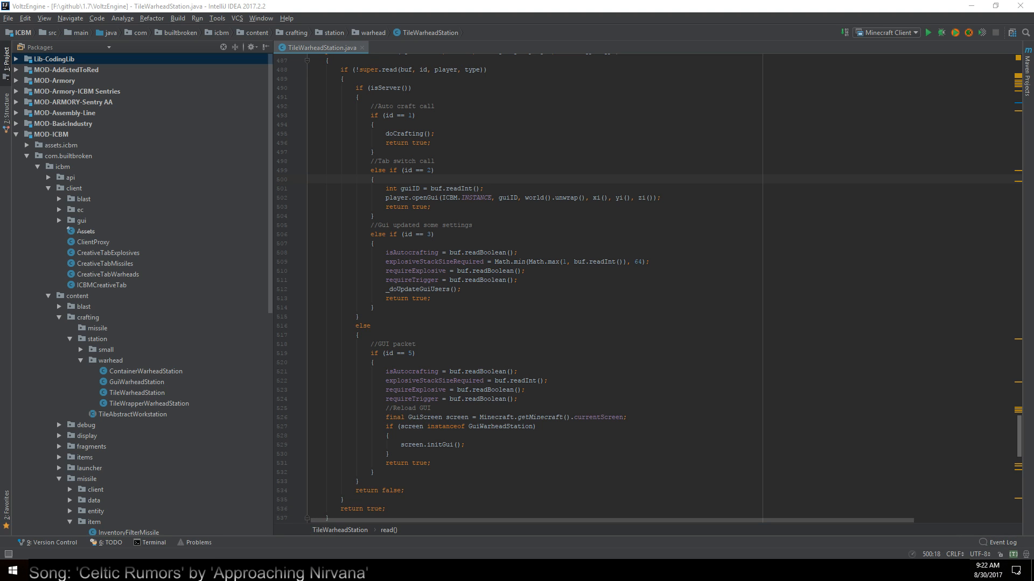
Open the googleDrive/work/Freelancer/wowjudo folder in File Explorer and check which new file types can be created there
{"action": "left_click", "coordinate": [108, 571]}
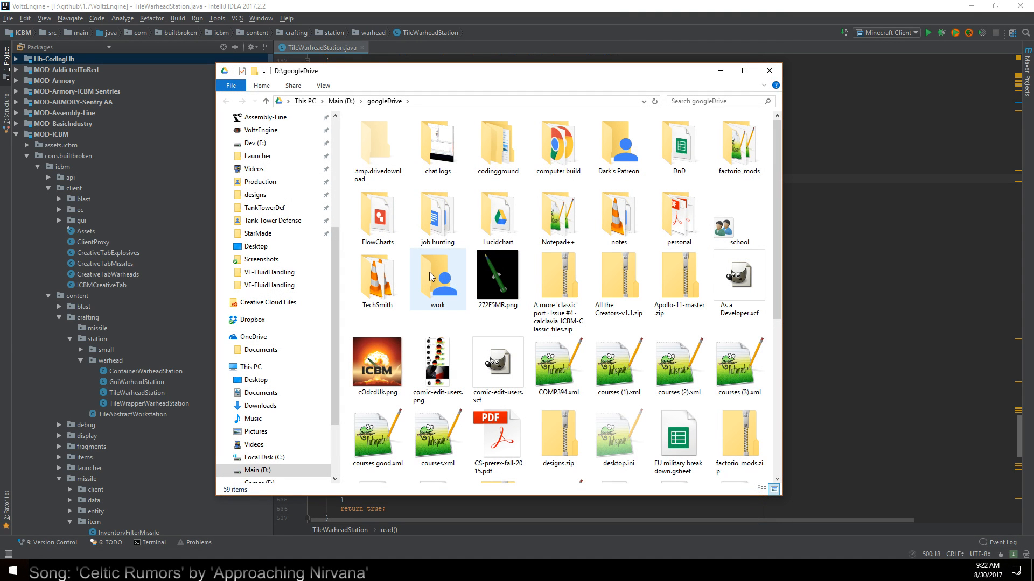
{"action": "double_click", "coordinate": [415, 296]}
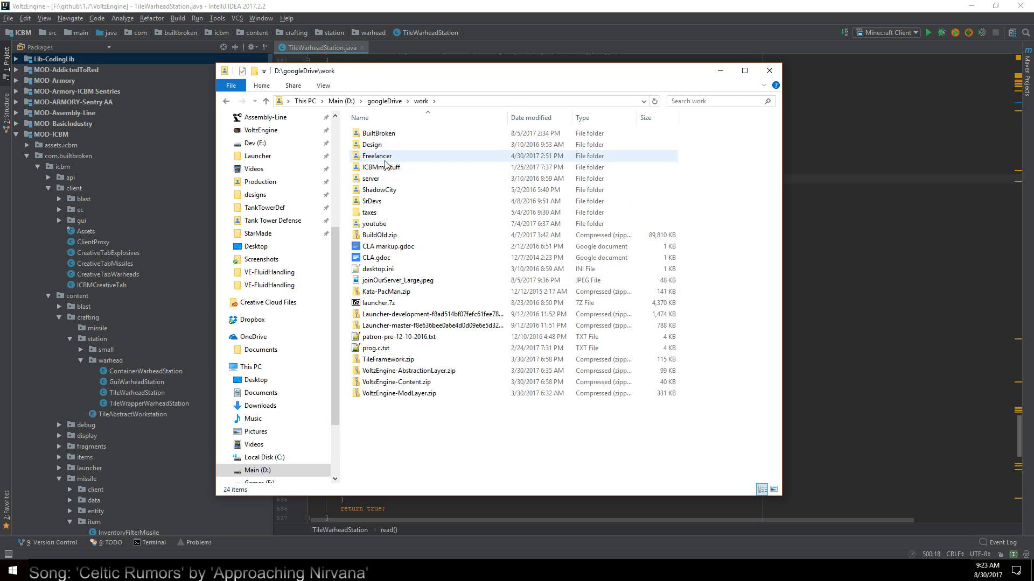
{"action": "double_click", "coordinate": [379, 156]}
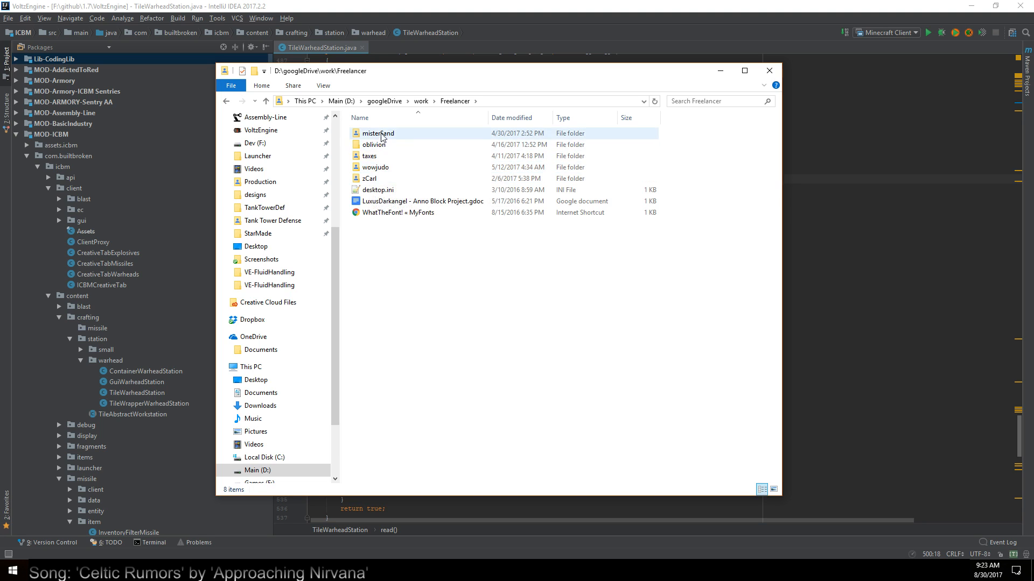
{"action": "double_click", "coordinate": [381, 169]}
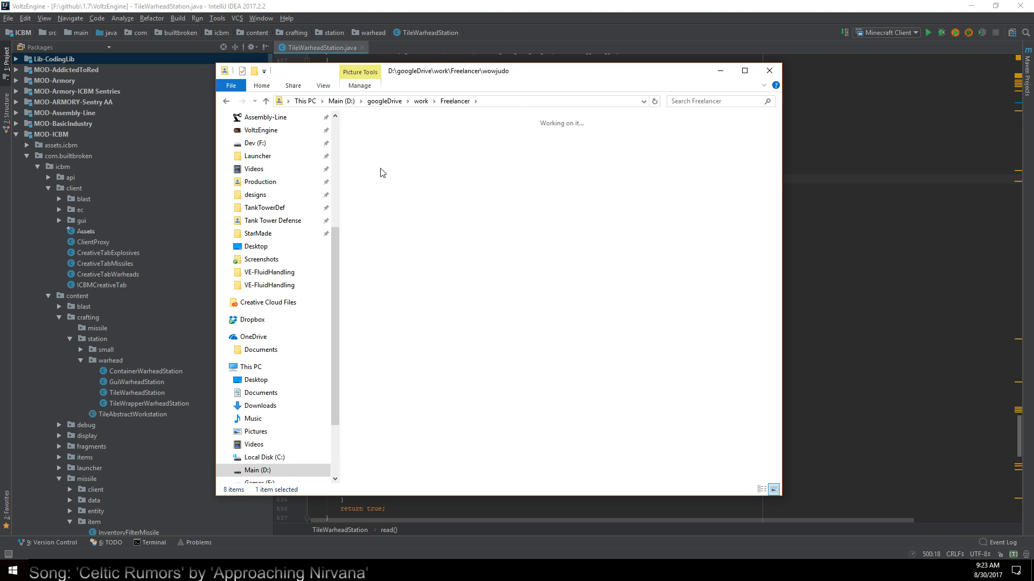
{"action": "right_click", "coordinate": [598, 317]}
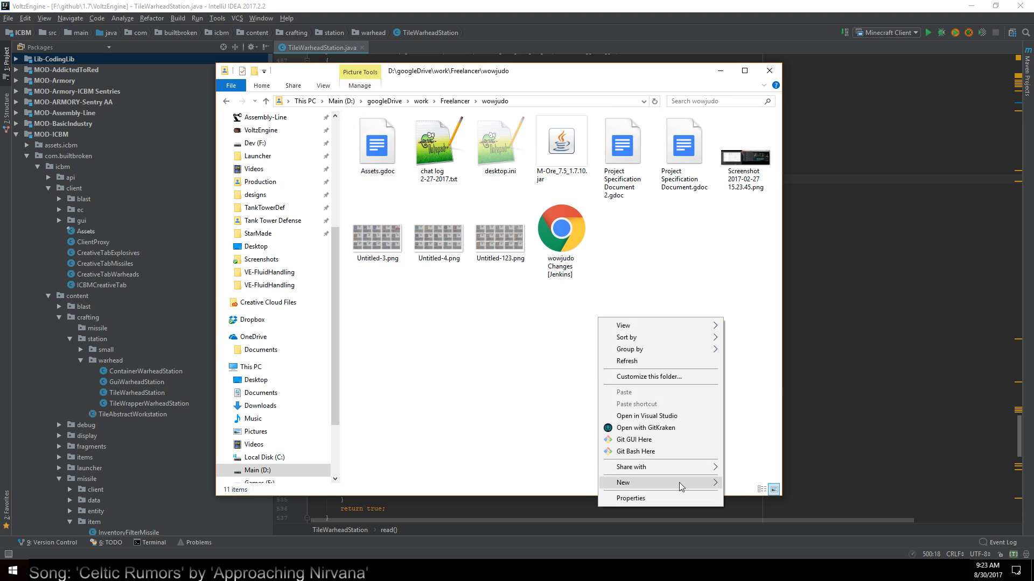
{"action": "mouse_move", "coordinate": [679, 483]}
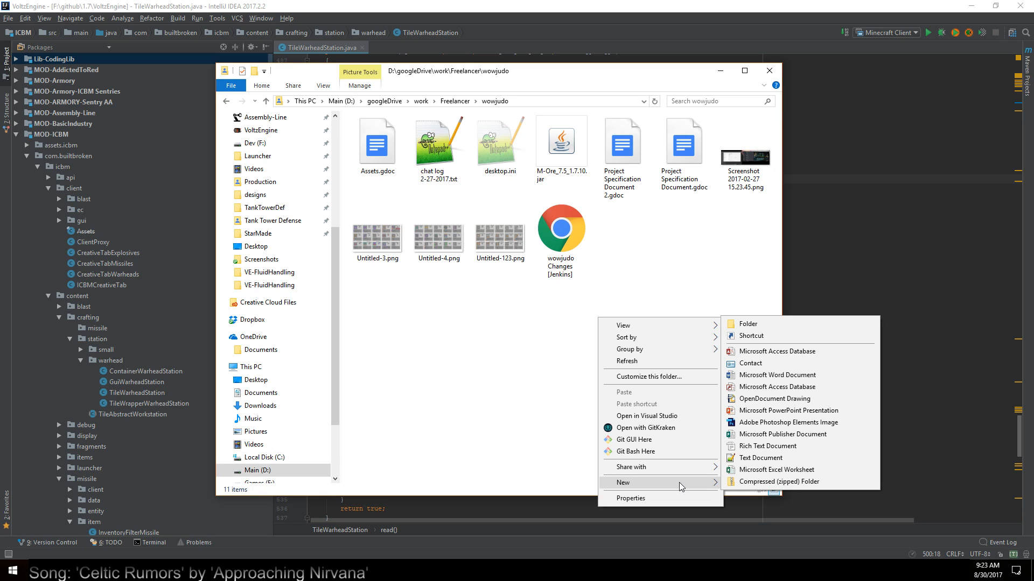
{"action": "left_click", "coordinate": [517, 434]}
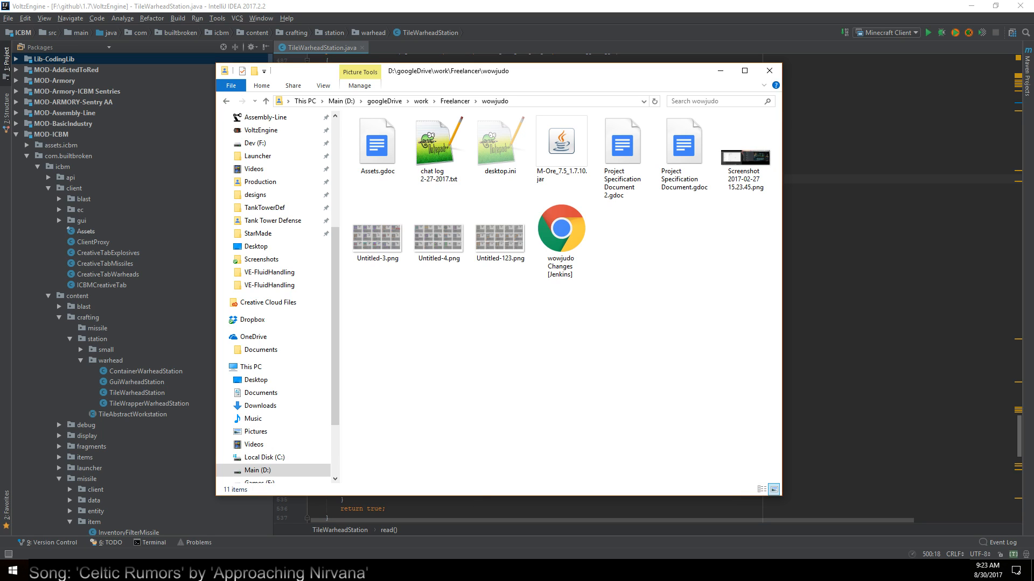
Switch to Chrome, open Google Drive and go to the wowjudo folder inside work/Freelancer, dismissing the notification offer
{"action": "left_click", "coordinate": [646, 571]}
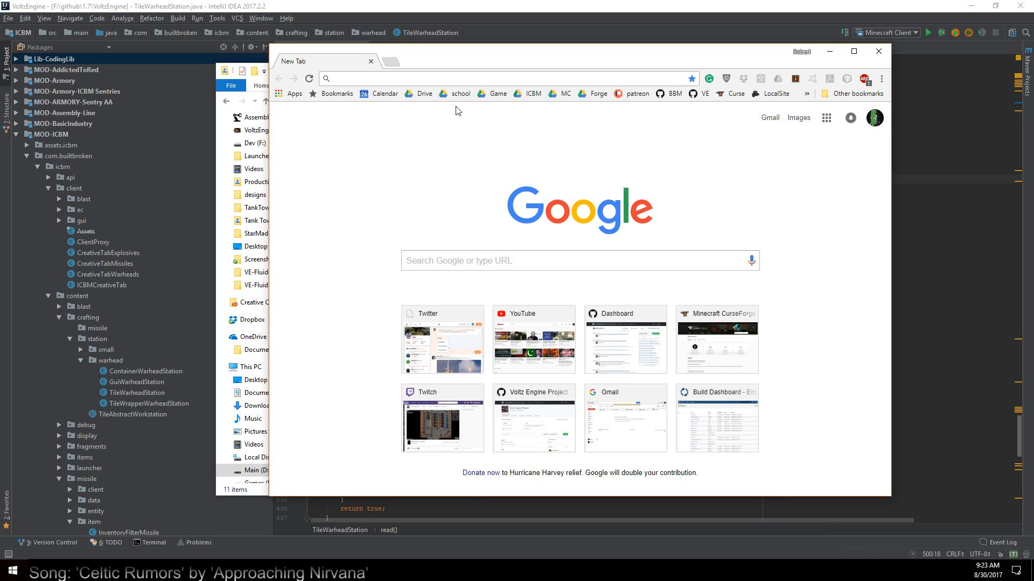
{"action": "left_click", "coordinate": [423, 93]}
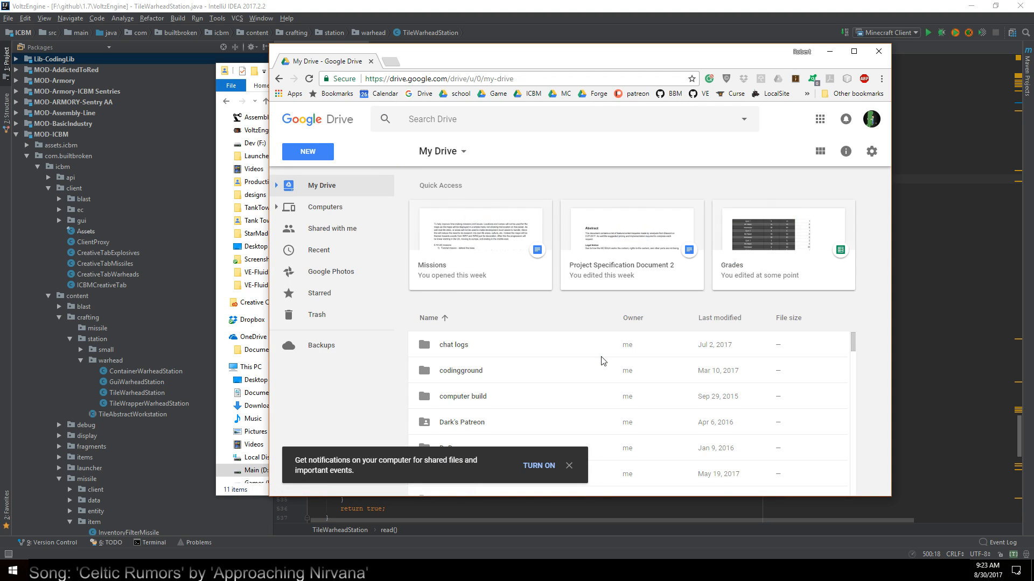
{"action": "scroll", "coordinate": [603, 361], "scroll_direction": "down", "scroll_amount": 6}
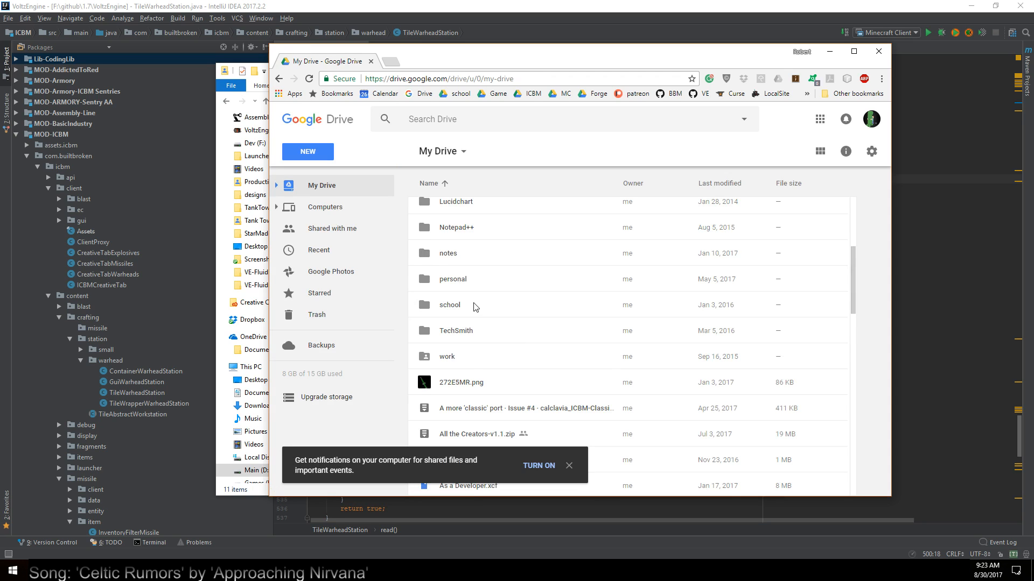
{"action": "double_click", "coordinate": [466, 358]}
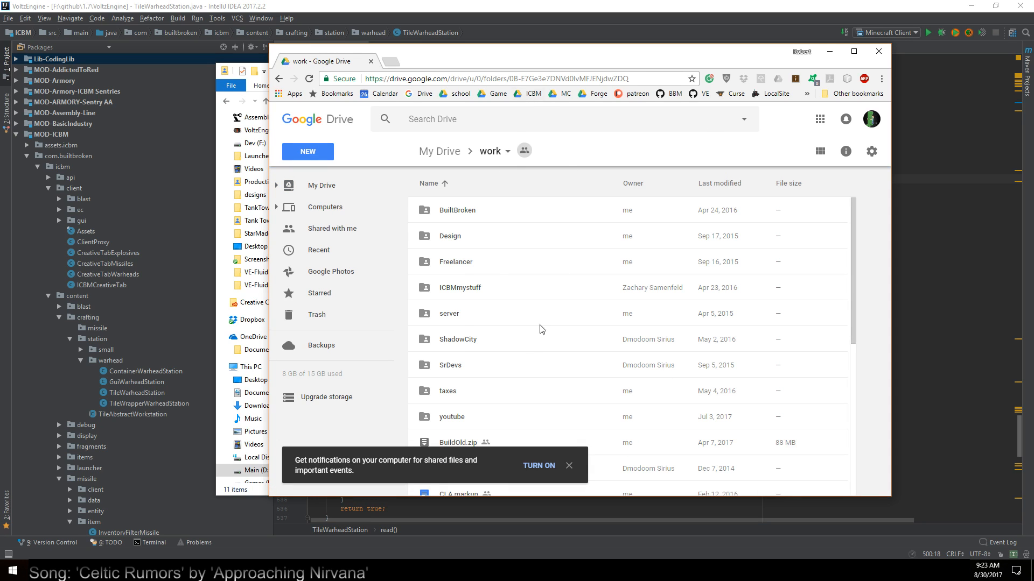
{"action": "scroll", "coordinate": [533, 358], "scroll_direction": "down", "scroll_amount": 1}
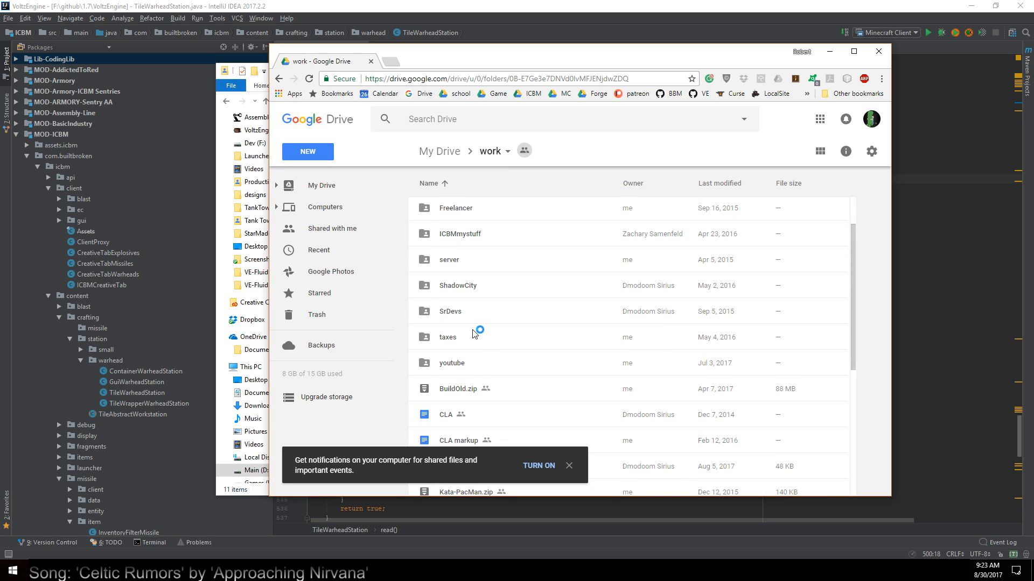
{"action": "scroll", "coordinate": [475, 334], "scroll_direction": "up", "scroll_amount": 1}
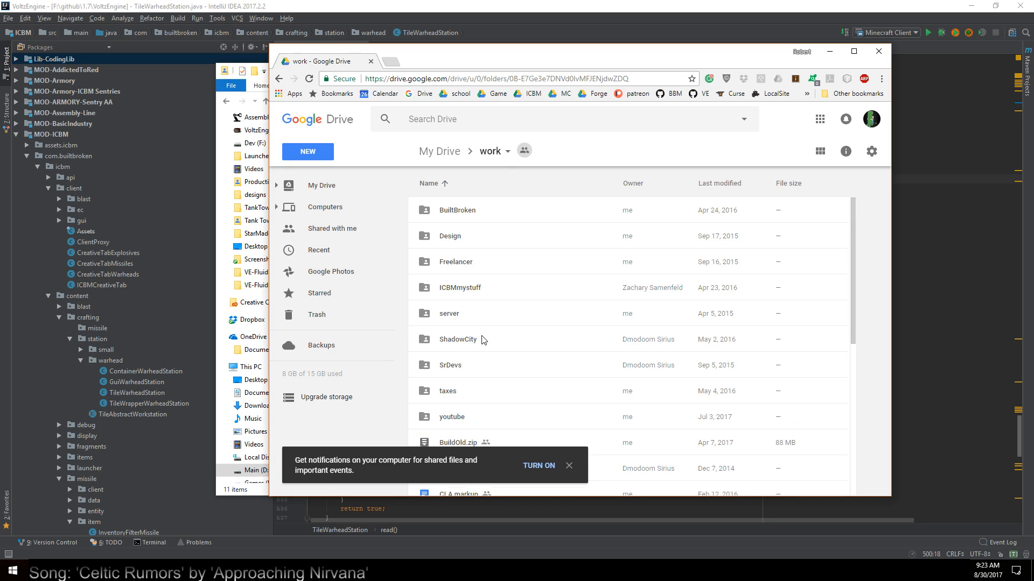
{"action": "left_click", "coordinate": [568, 466]}
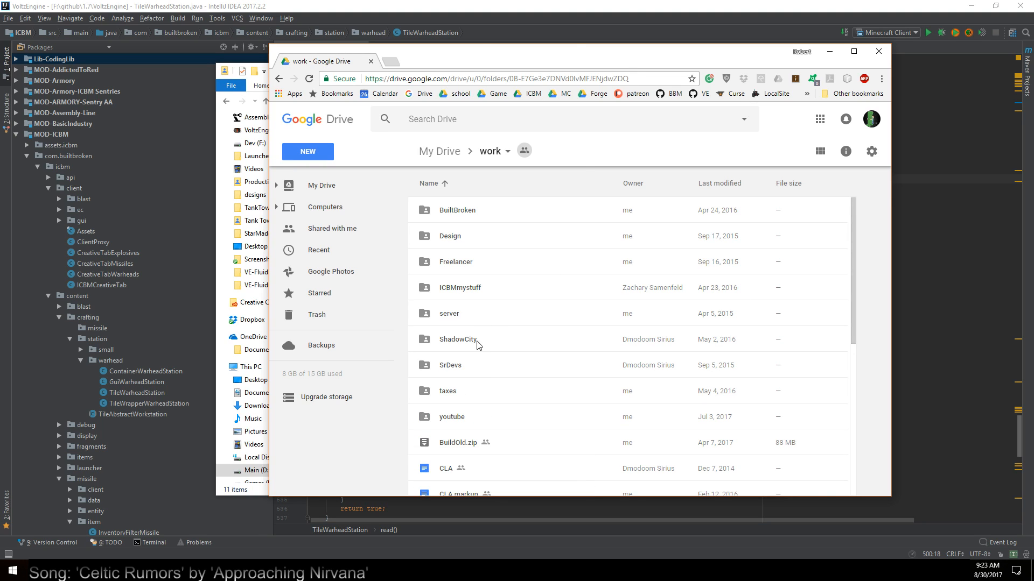
{"action": "double_click", "coordinate": [463, 264]}
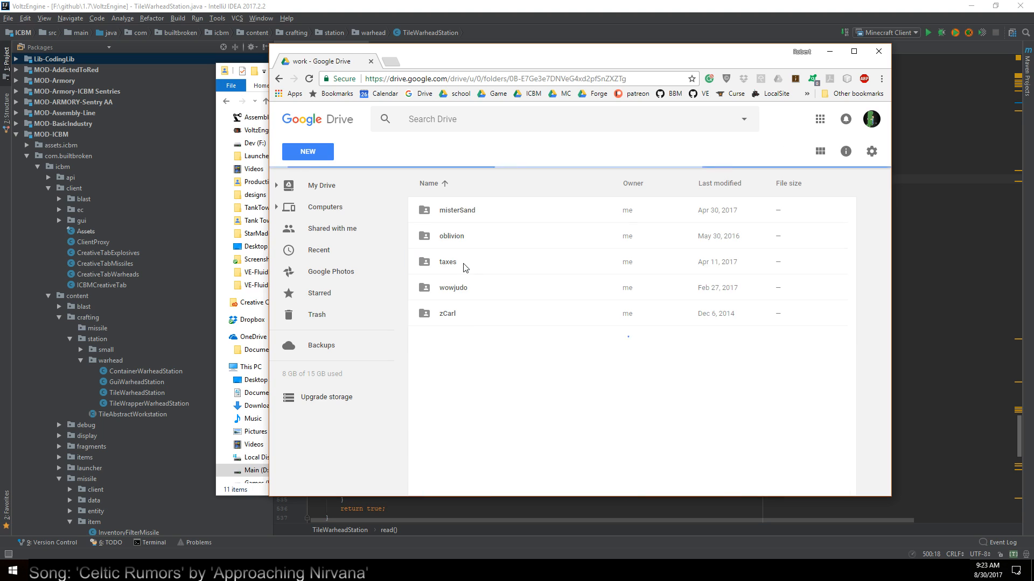
{"action": "left_click", "coordinate": [465, 291]}
{"action": "double_click", "coordinate": [467, 292]}
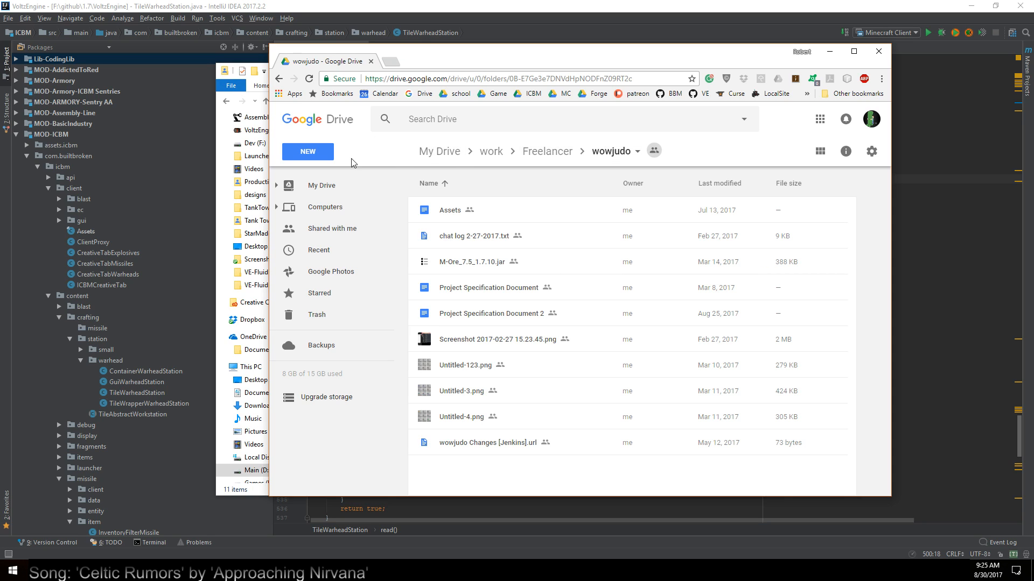
Create a new Google Drawing in the wowjudo folder and name it Forge
{"action": "left_click", "coordinate": [308, 152]}
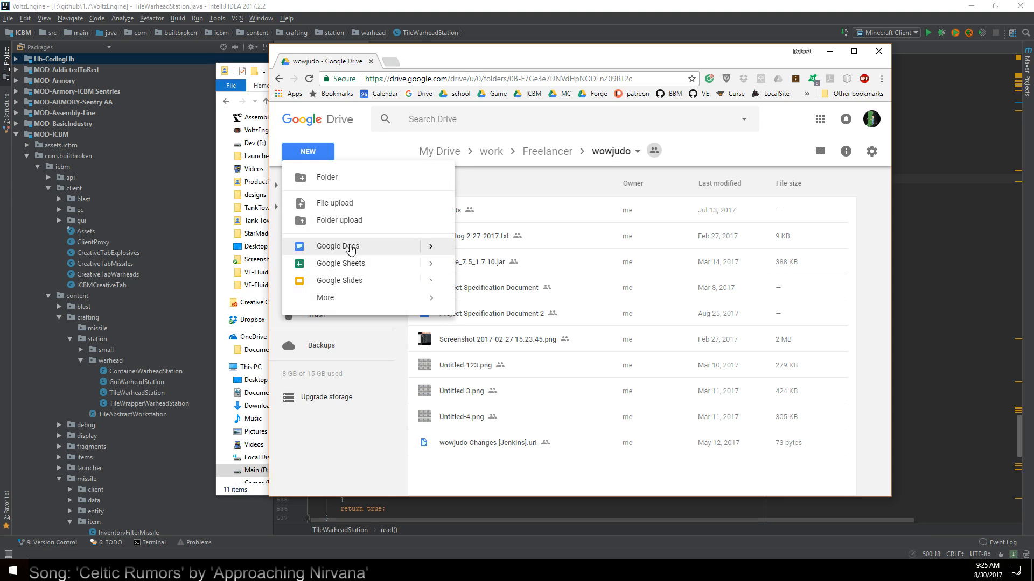
{"action": "mouse_move", "coordinate": [369, 298]}
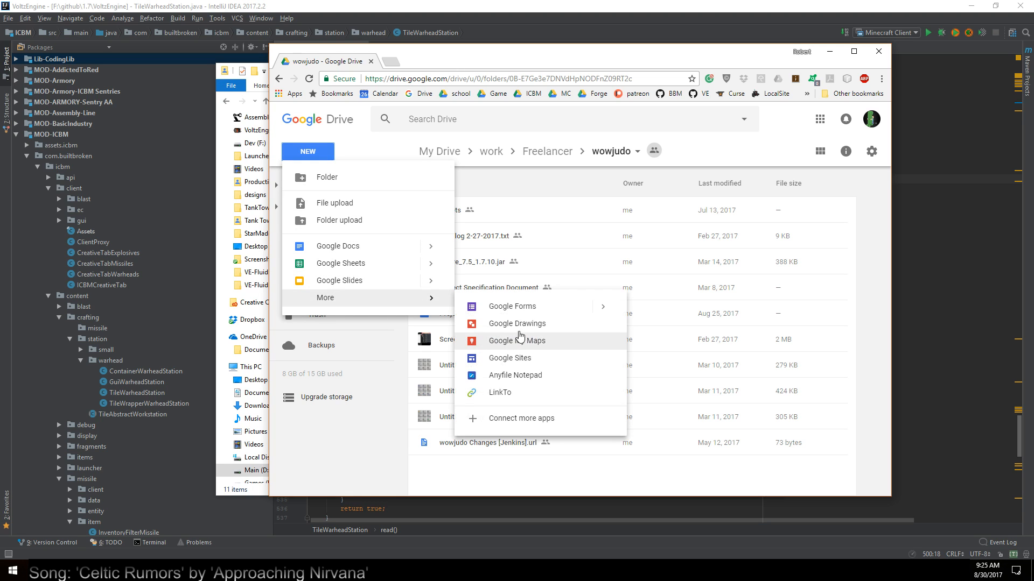
{"action": "left_click", "coordinate": [472, 344]}
{"action": "left_click", "coordinate": [654, 323]}
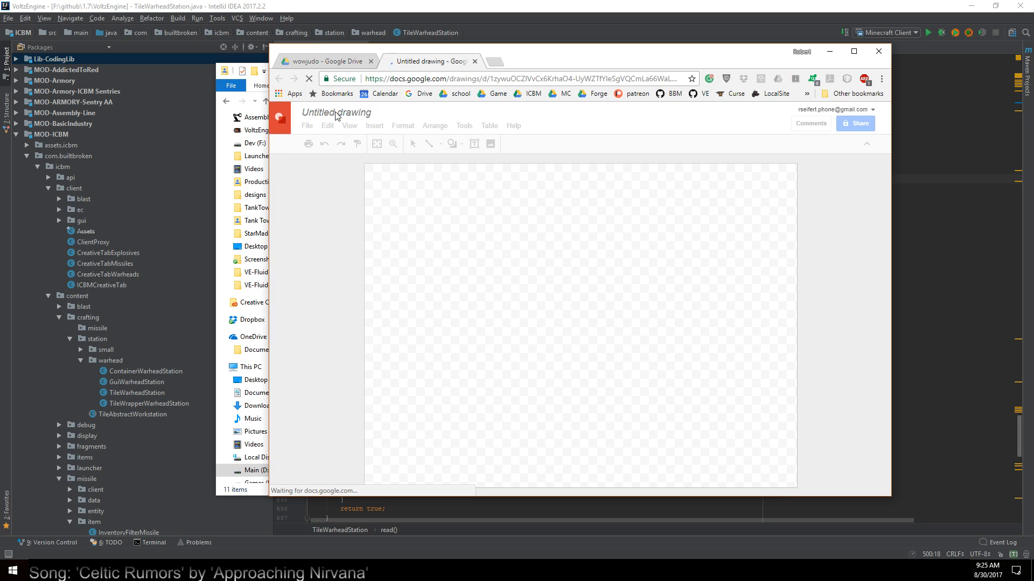
{"action": "left_click", "coordinate": [366, 114]}
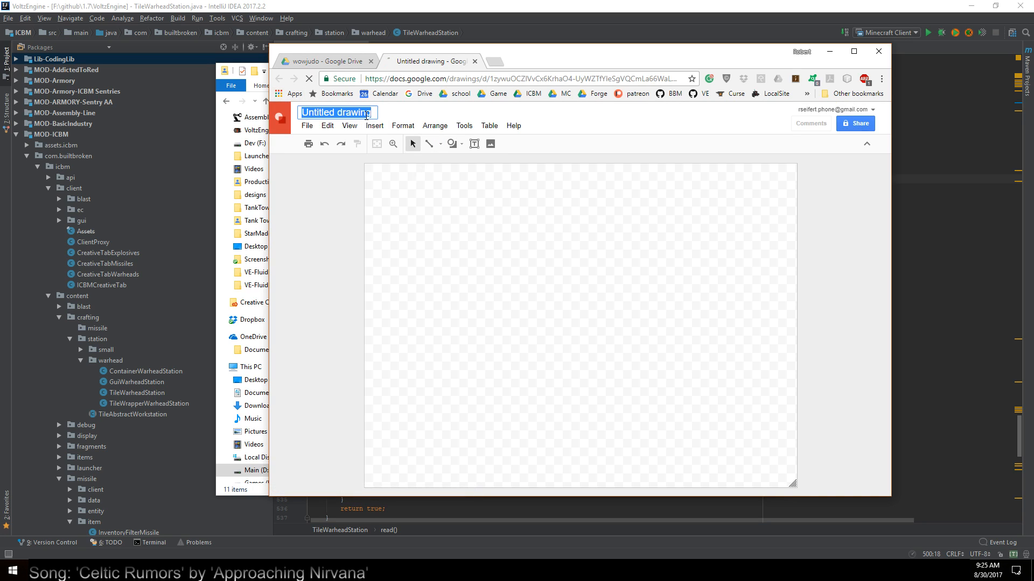
{"action": "type", "text": "Forge"}
{"action": "key", "text": "Return"}
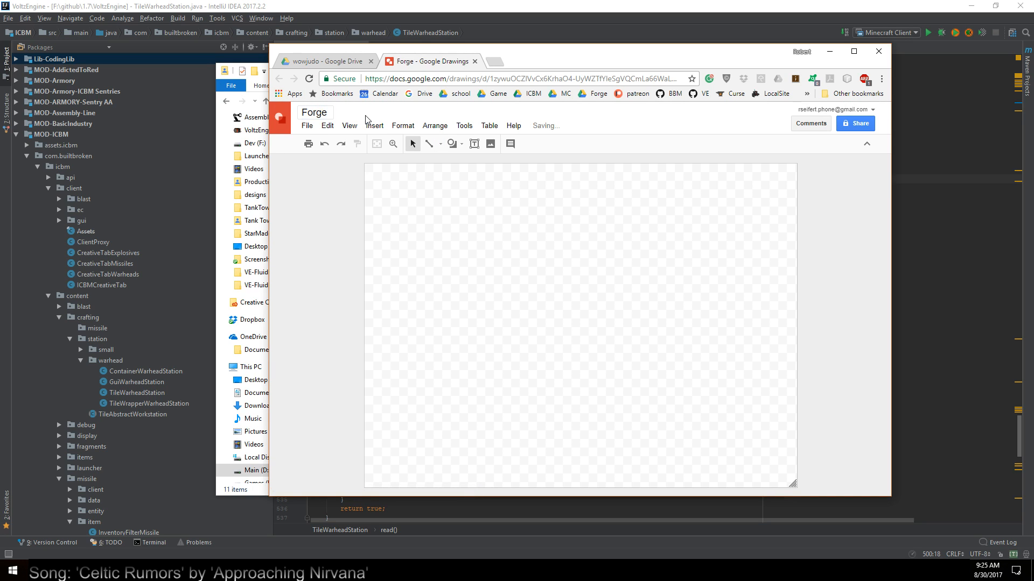
Draw a nearly square rectangle in the upper-left part of the canvas
{"action": "left_click", "coordinate": [462, 145]}
{"action": "mouse_move", "coordinate": [463, 163]}
{"action": "left_click", "coordinate": [534, 168]}
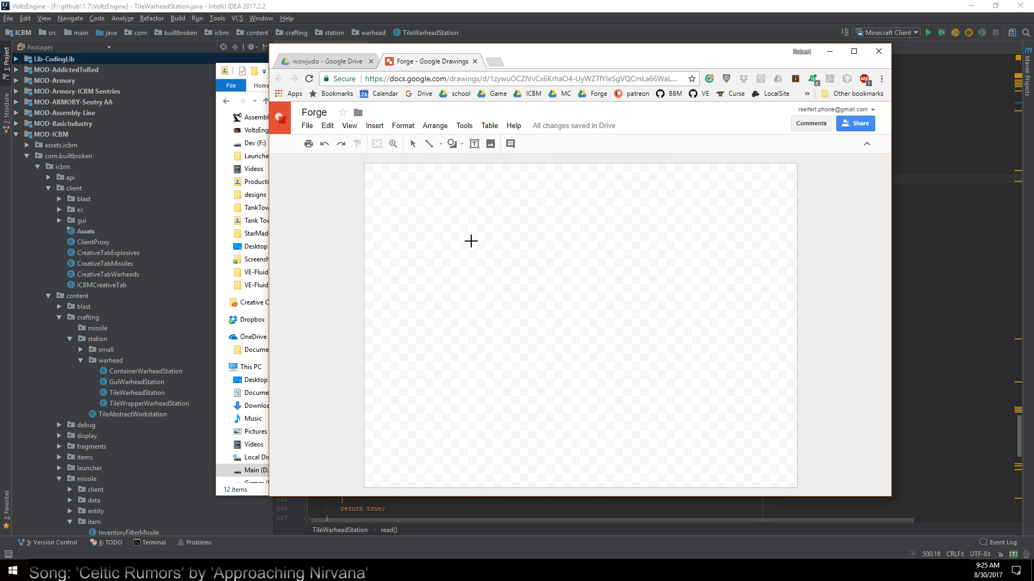
{"action": "left_click_drag", "start_coordinate": [420, 216], "coordinate": [487, 276]}
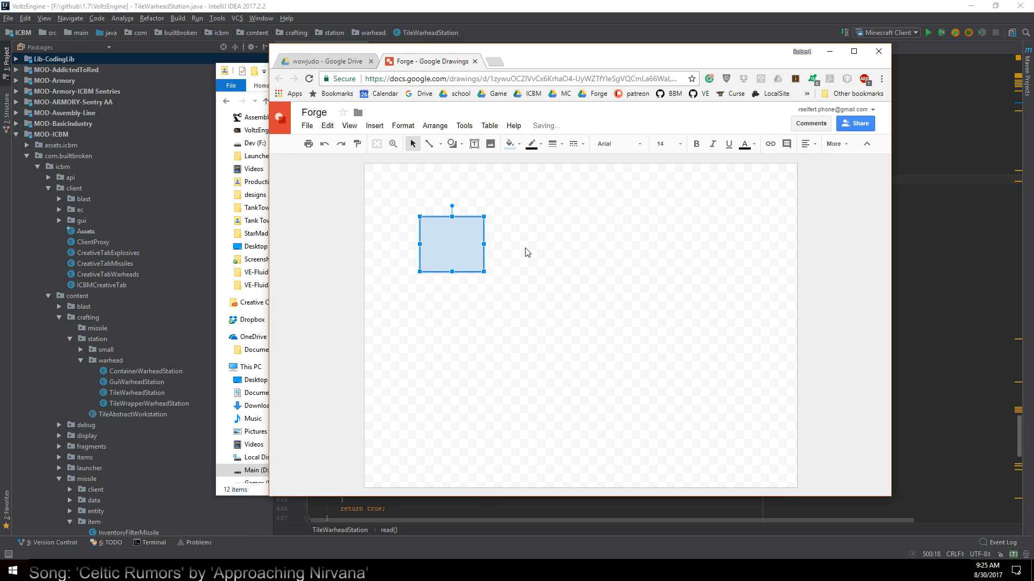
Place a copy of the rectangle directly below the original so their edges touch, and clear the selection
{"action": "left_click_drag", "start_coordinate": [461, 243], "coordinate": [460, 295]}
{"action": "left_click", "coordinate": [526, 310]}
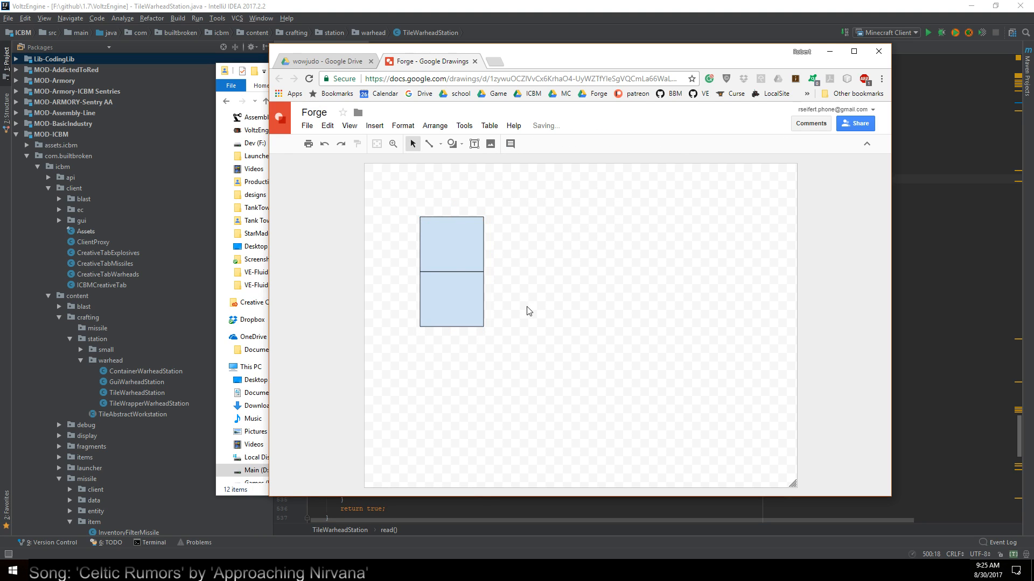
{"action": "left_click", "coordinate": [477, 232]}
{"action": "left_click", "coordinate": [593, 292]}
{"action": "left_click", "coordinate": [463, 146]}
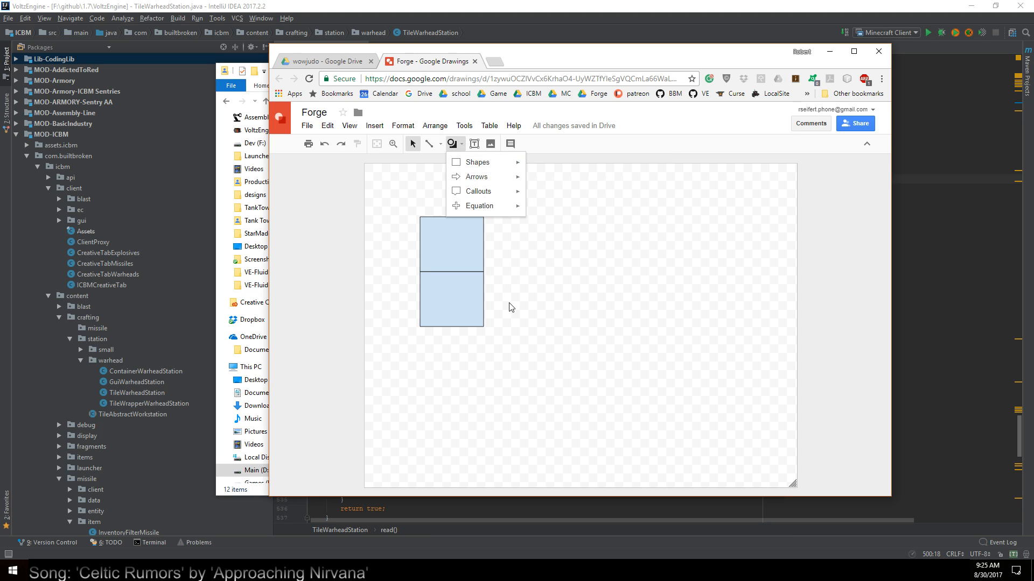
{"action": "left_click", "coordinate": [510, 307]}
Switch to Discord to show the forge reference image and arrange its window beside the Forge drawing
{"action": "left_click", "coordinate": [938, 571]}
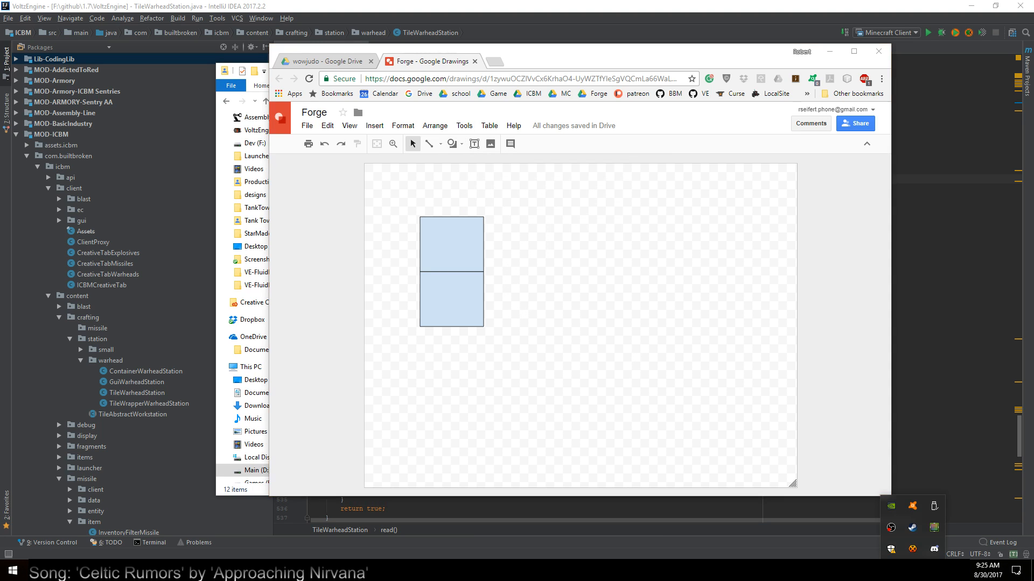
{"action": "left_click", "coordinate": [934, 554]}
{"action": "left_click_drag", "start_coordinate": [642, 20], "coordinate": [642, 0]}
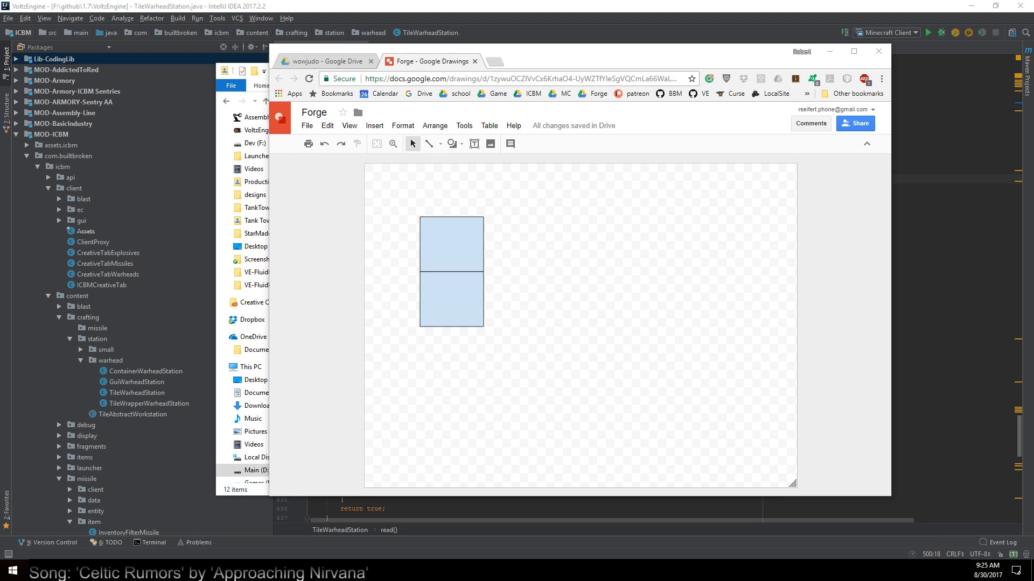
{"action": "left_click_drag", "start_coordinate": [0, 62], "coordinate": [670, 58]}
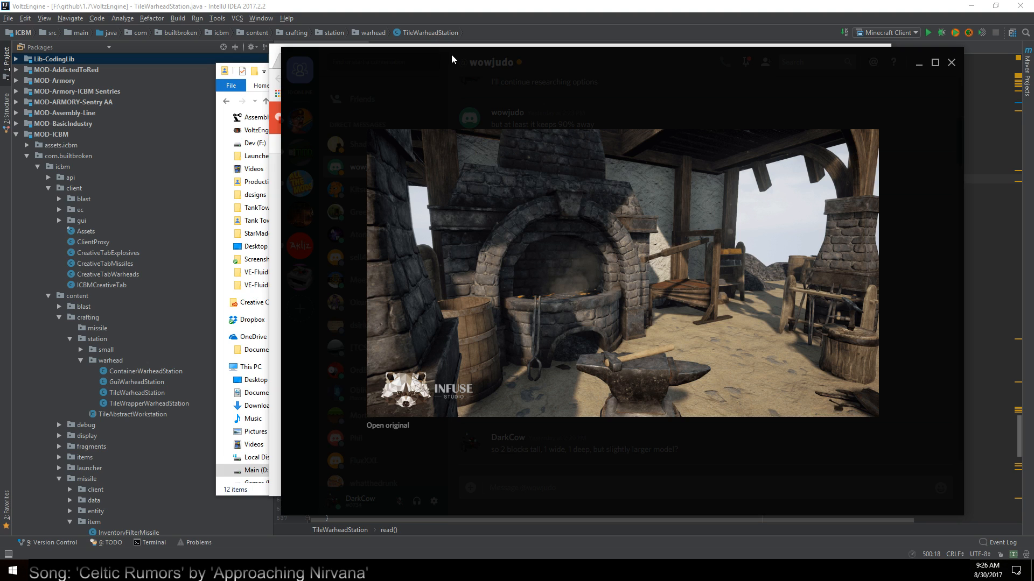
{"action": "left_click_drag", "start_coordinate": [451, 54], "coordinate": [223, 89]}
{"action": "left_click", "coordinate": [557, 61]}
{"action": "left_click_drag", "start_coordinate": [557, 60], "coordinate": [687, 73]}
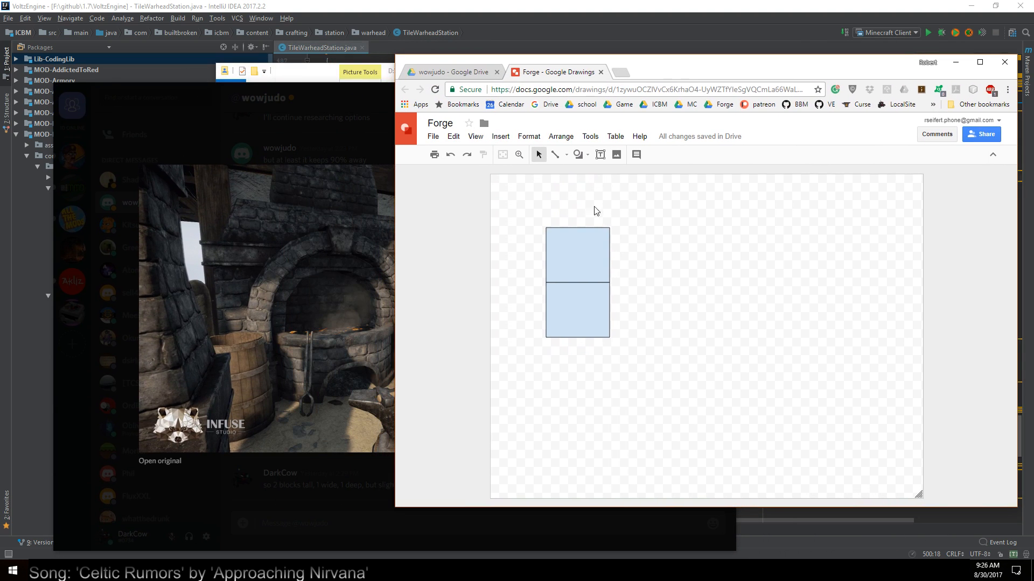
{"action": "left_click", "coordinate": [580, 157]}
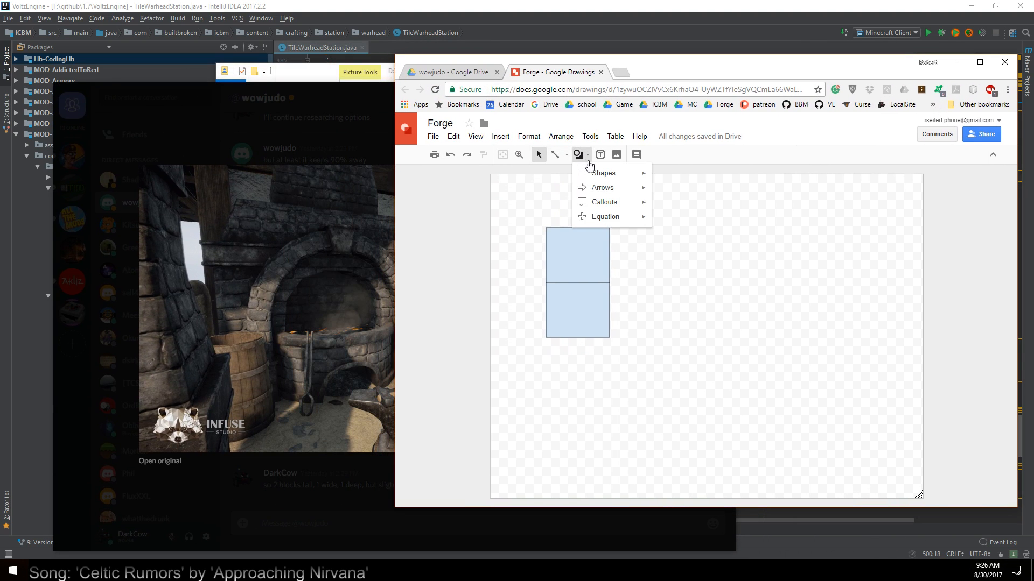
{"action": "left_click", "coordinate": [660, 179]}
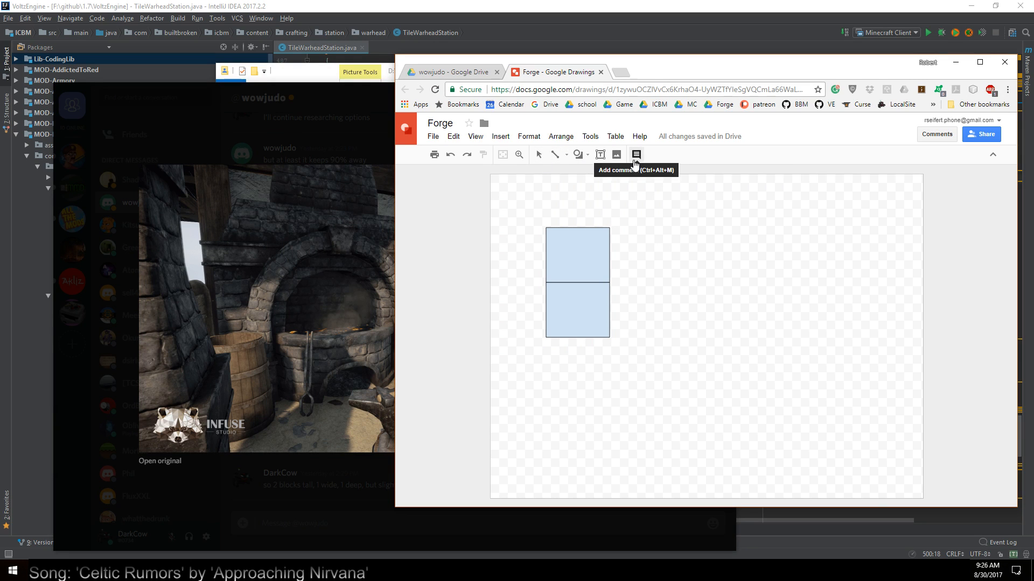
{"action": "left_click", "coordinate": [580, 160]}
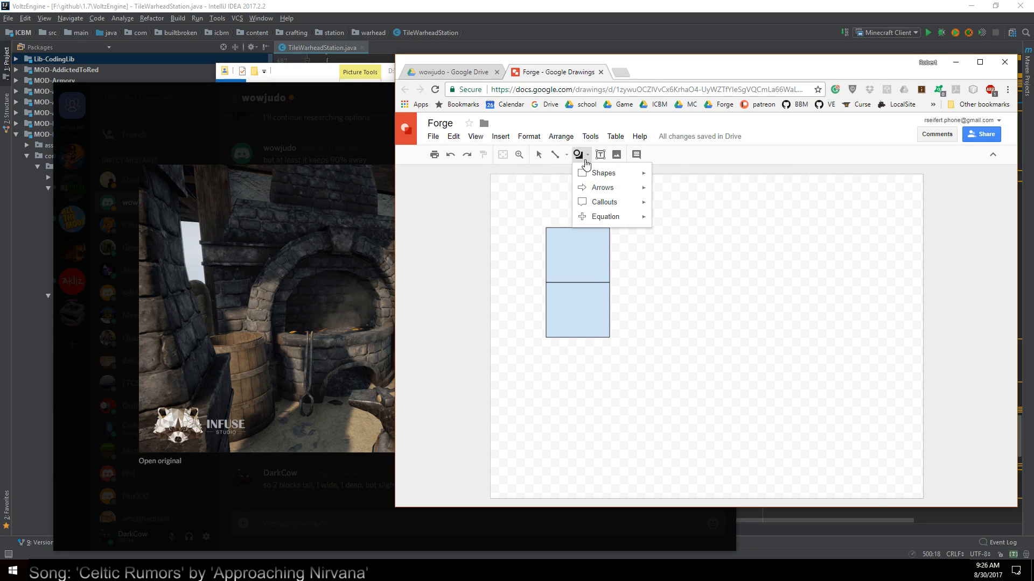
{"action": "left_click", "coordinate": [581, 159]}
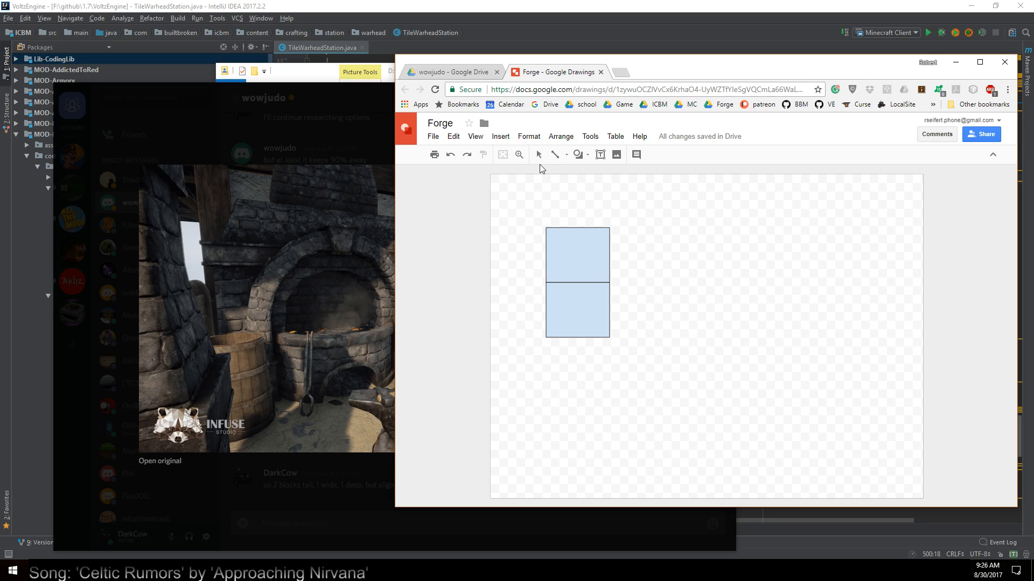
{"action": "left_click", "coordinate": [590, 157]}
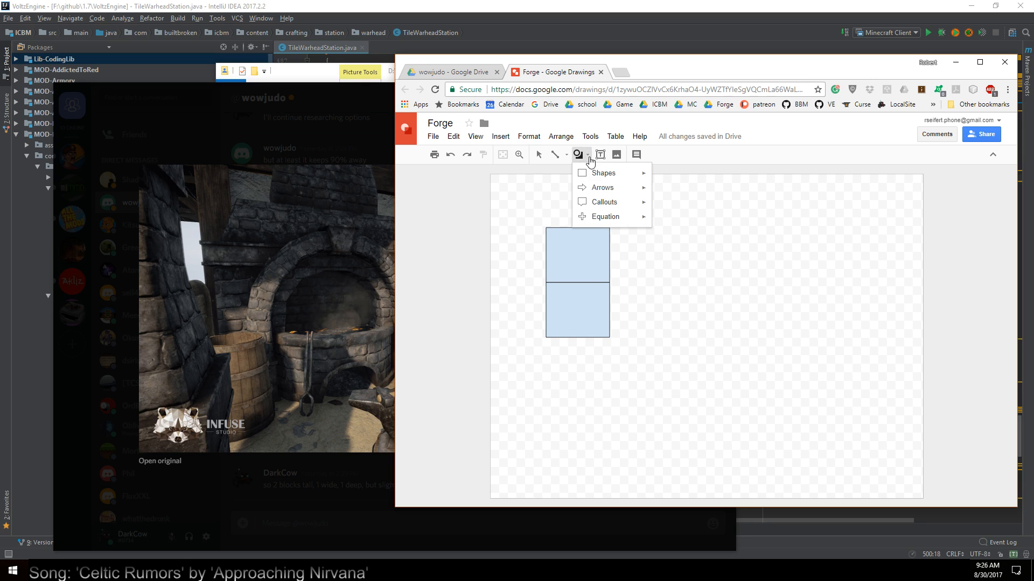
{"action": "mouse_move", "coordinate": [608, 177]}
{"action": "left_click", "coordinate": [660, 179]}
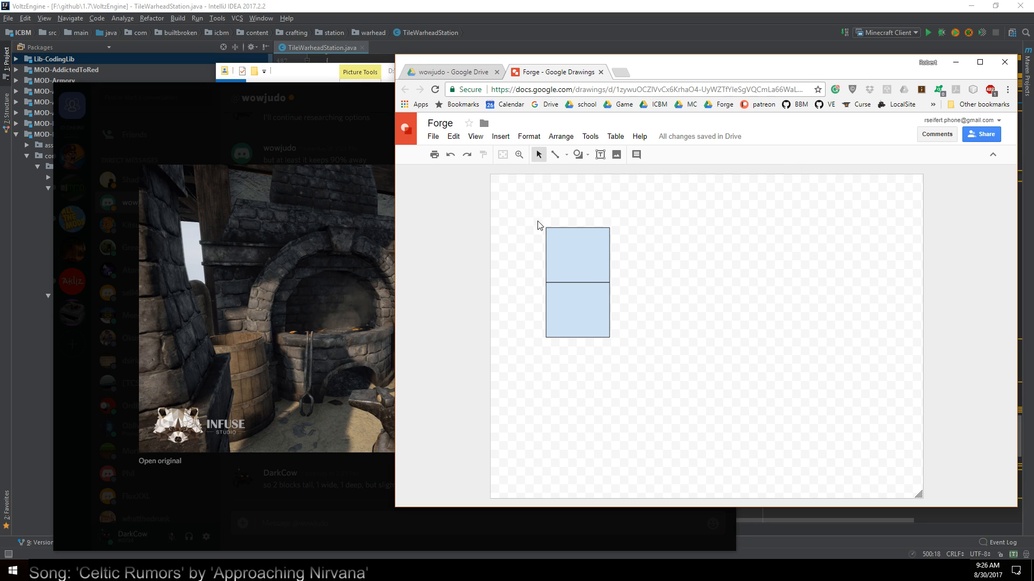
Draw a small flat rectangle to the right of the lower blue block, with their bottom edges aligned
{"action": "left_click", "coordinate": [580, 155]}
{"action": "mouse_move", "coordinate": [590, 177]}
{"action": "left_click", "coordinate": [660, 178]}
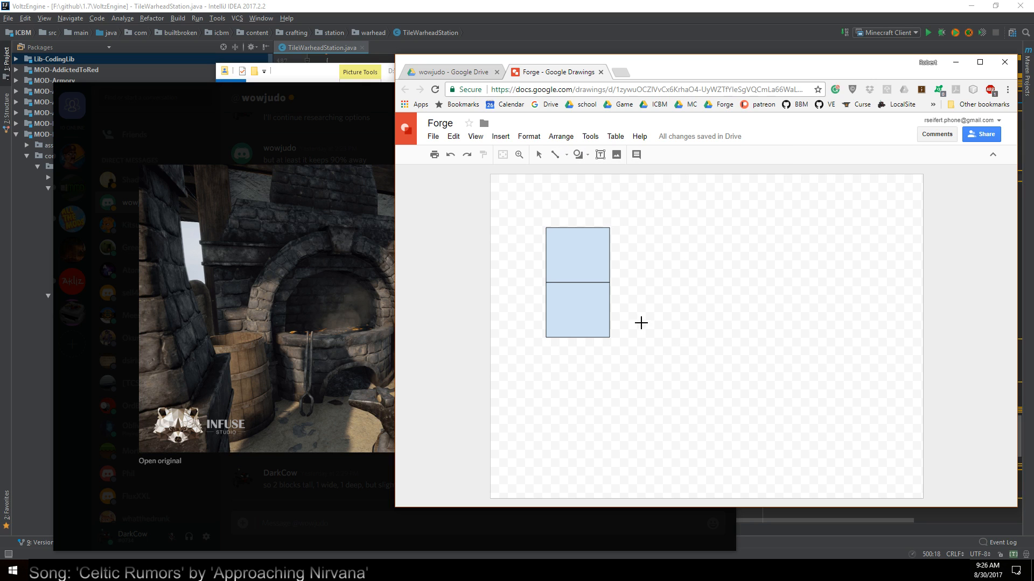
{"action": "mouse_move", "coordinate": [635, 318]}
{"action": "left_mouse_down"}
{"action": "mouse_move", "coordinate": [679, 337]}
{"action": "mouse_move", "coordinate": [721, 337]}
{"action": "mouse_move", "coordinate": [690, 338]}
{"action": "left_mouse_up"}
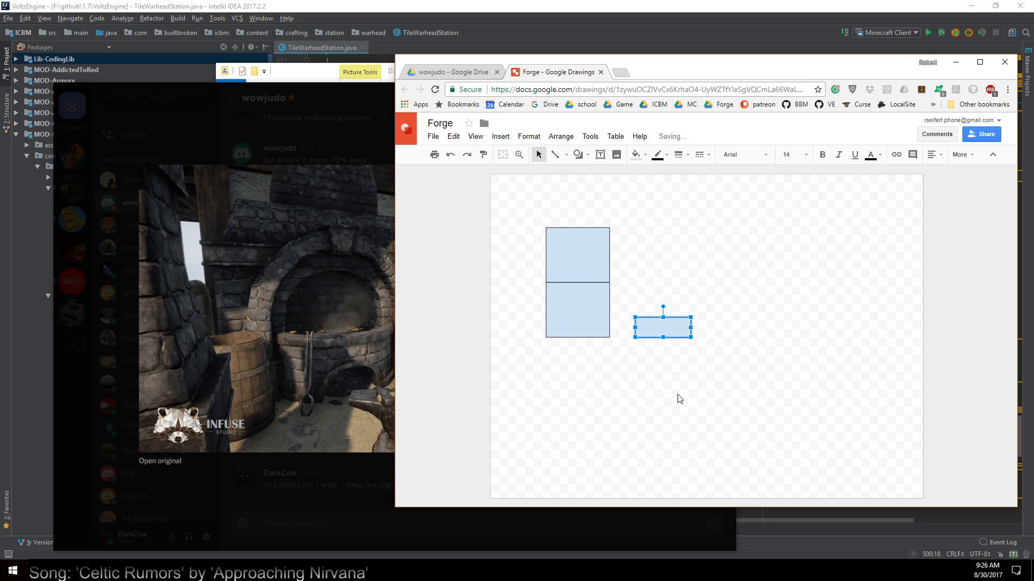
{"action": "left_click", "coordinate": [726, 336]}
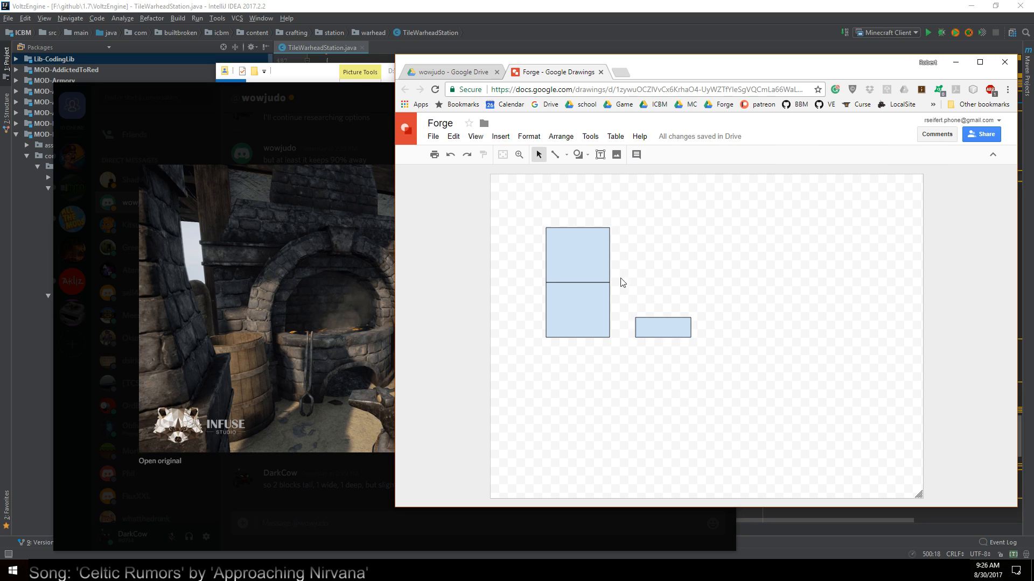
Fill the small flat rectangle with medium gray
{"action": "left_click", "coordinate": [684, 334]}
{"action": "left_click", "coordinate": [646, 156]}
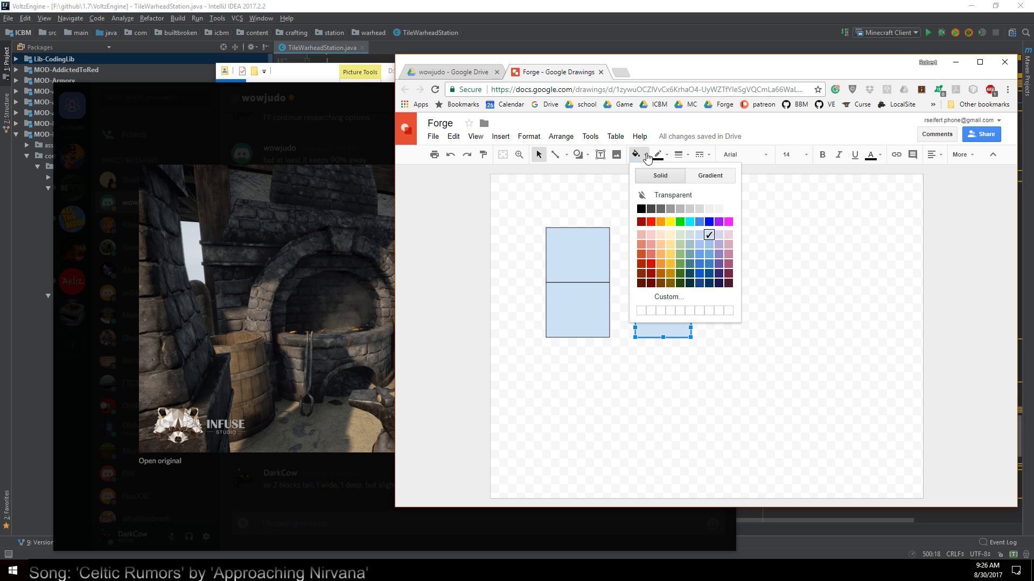
{"action": "left_click", "coordinate": [671, 209]}
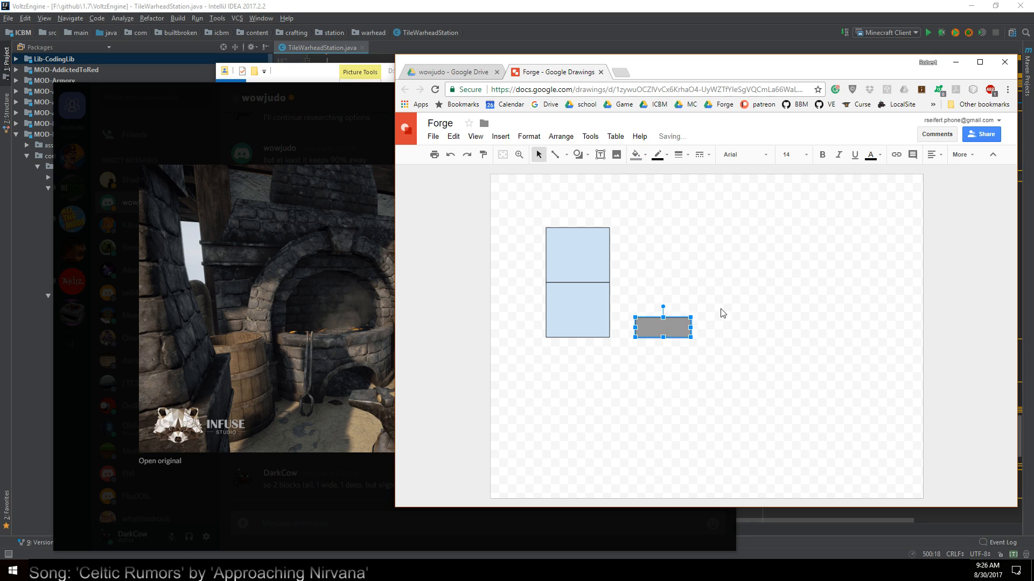
{"action": "left_click", "coordinate": [722, 314]}
Duplicate the gray rectangle, stack the copy directly above it, and size the pair to match the lower blue block's height
{"action": "left_click", "coordinate": [670, 330]}
{"action": "key", "text": "ctrl+d"}
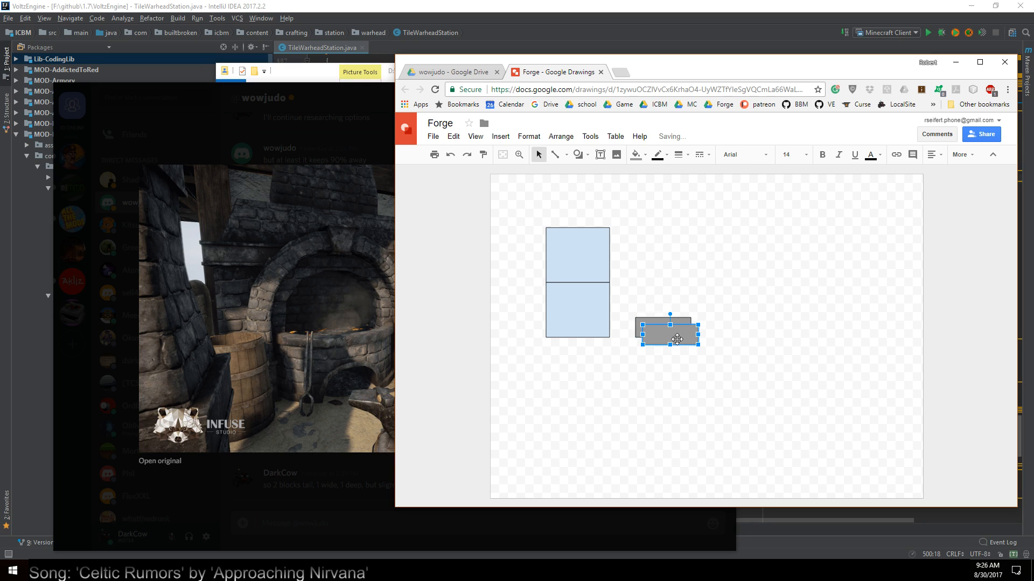
{"action": "left_click_drag", "start_coordinate": [677, 339], "coordinate": [679, 317]}
{"action": "left_click", "coordinate": [671, 329]}
{"action": "left_click", "coordinate": [662, 302]}
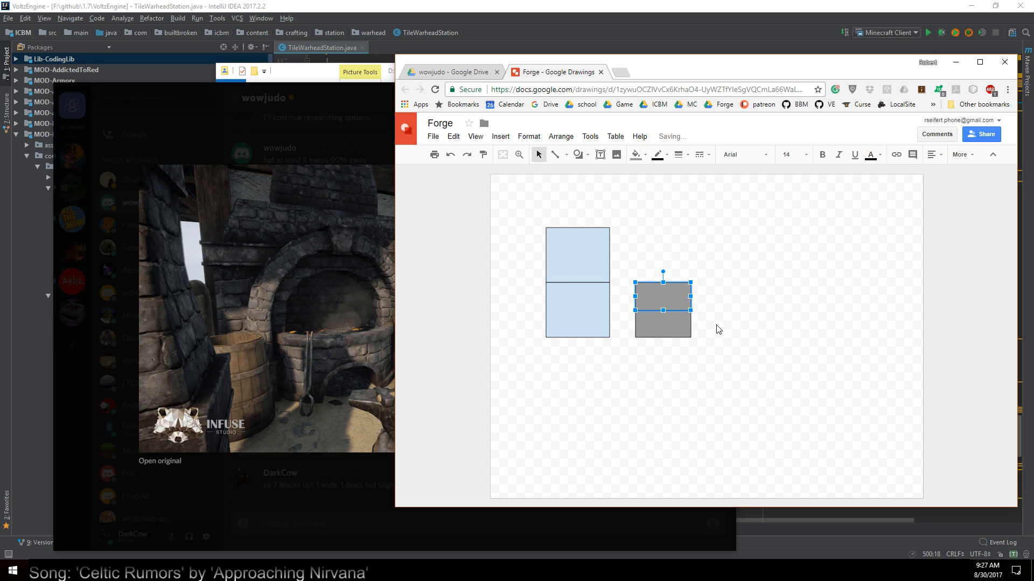
{"action": "left_click", "coordinate": [725, 317]}
Narrow the upper gray rectangle into a pillar and place a matching pillar at the opposite end of the base
{"action": "left_click", "coordinate": [665, 291]}
{"action": "left_click_drag", "start_coordinate": [644, 297], "coordinate": [688, 291]}
{"action": "left_click", "coordinate": [713, 308]}
{"action": "left_click", "coordinate": [643, 295]}
{"action": "left_click", "coordinate": [734, 318]}
Duplicate the gray base and lay the copy as a thin lintel across the tops of both pillars
{"action": "left_click", "coordinate": [676, 335]}
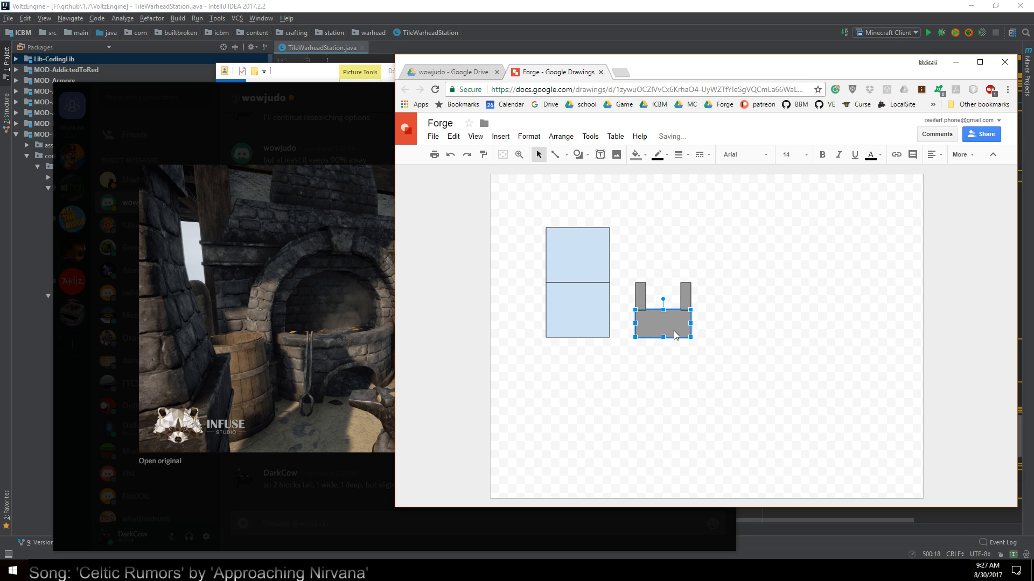
{"action": "key", "text": "ctrl+d"}
{"action": "left_click_drag", "start_coordinate": [674, 329], "coordinate": [661, 269]}
{"action": "left_click", "coordinate": [747, 256]}
Duplicate the lintel and shape the copy into a narrower chimney above it, as wide as the opening and level with the blue blocks' top
{"action": "left_click", "coordinate": [670, 275]}
{"action": "key", "text": "ctrl+d"}
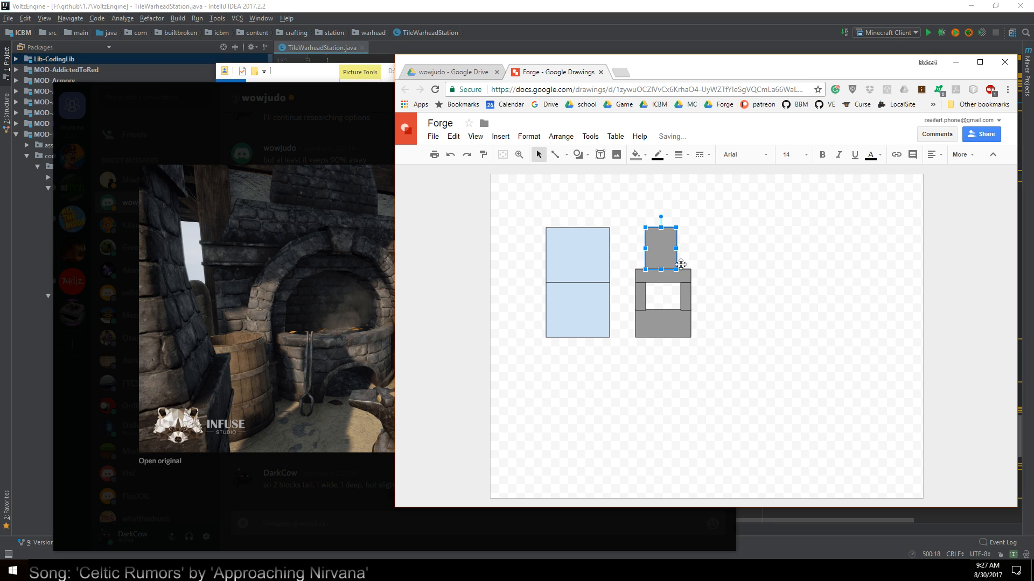
{"action": "left_click", "coordinate": [717, 272]}
{"action": "left_click", "coordinate": [659, 261]}
{"action": "left_click_drag", "start_coordinate": [677, 248], "coordinate": [681, 247]}
{"action": "left_click", "coordinate": [740, 271]}
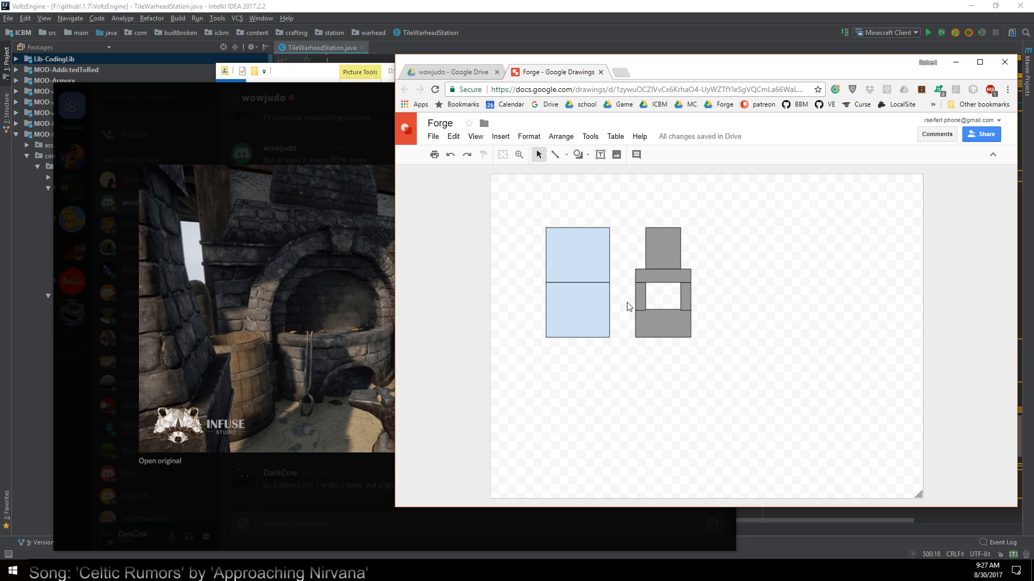
Place a copy of the base across the opening, behind the pillars, and fill it with a lighter gray
{"action": "left_click", "coordinate": [677, 333]}
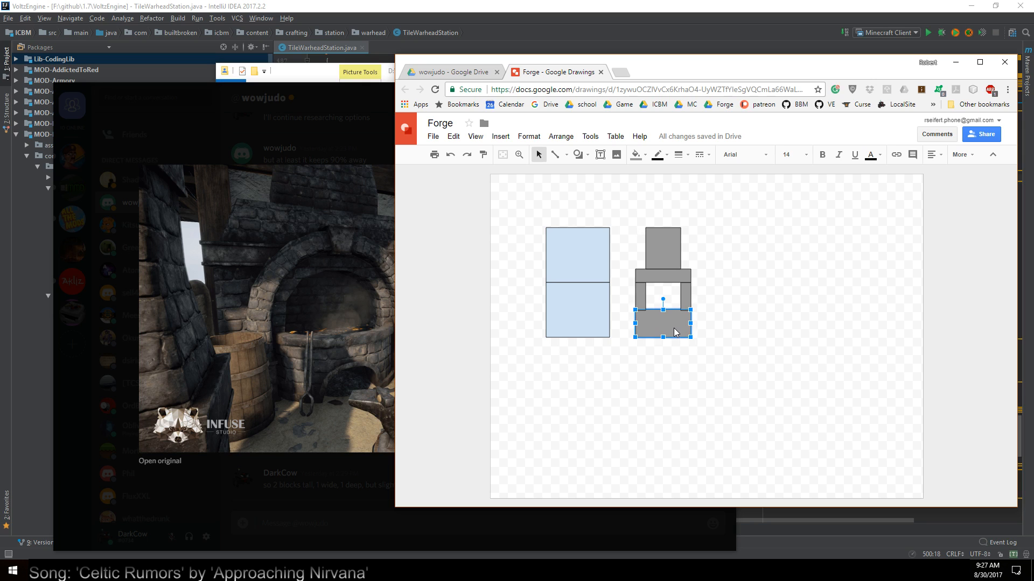
{"action": "left_click_drag", "start_coordinate": [676, 333], "coordinate": [678, 306]}
{"action": "left_click", "coordinate": [577, 155]}
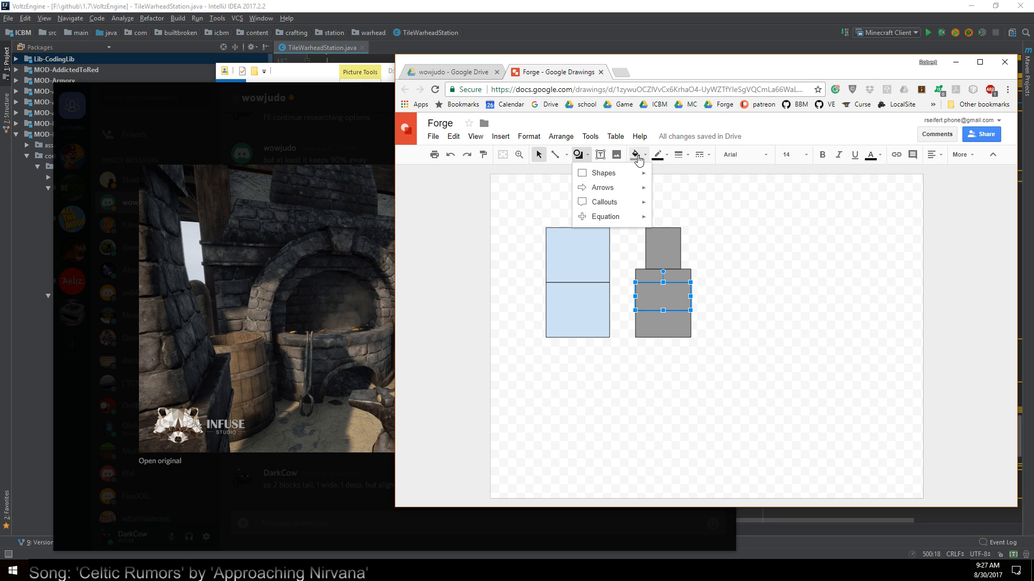
{"action": "left_click", "coordinate": [637, 154]}
{"action": "left_click", "coordinate": [680, 209]}
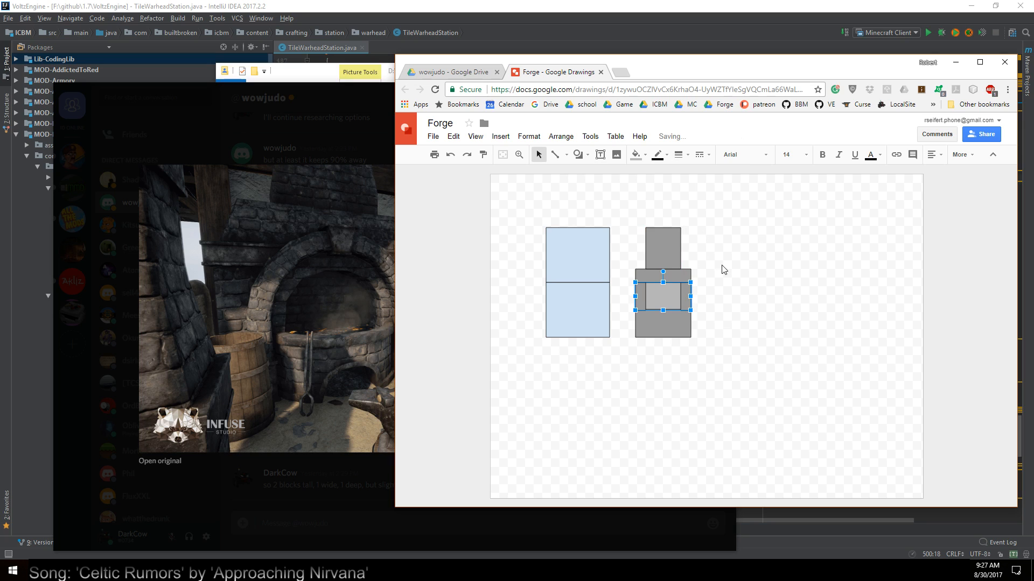
{"action": "left_click", "coordinate": [725, 319]}
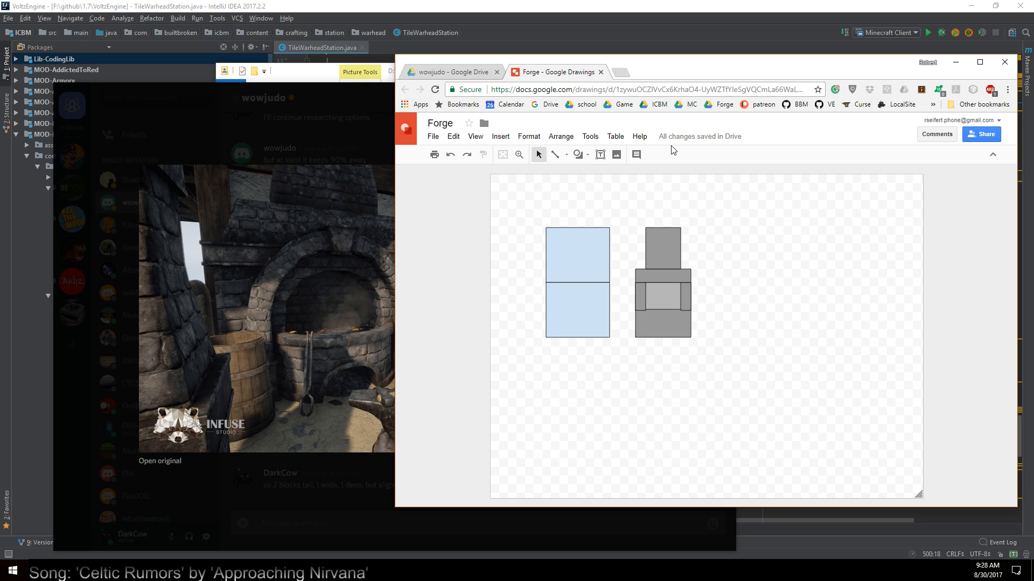
Draw a large rectangle to the right of the forge and fill it with light gray
{"action": "left_click", "coordinate": [580, 154]}
{"action": "mouse_move", "coordinate": [603, 175]}
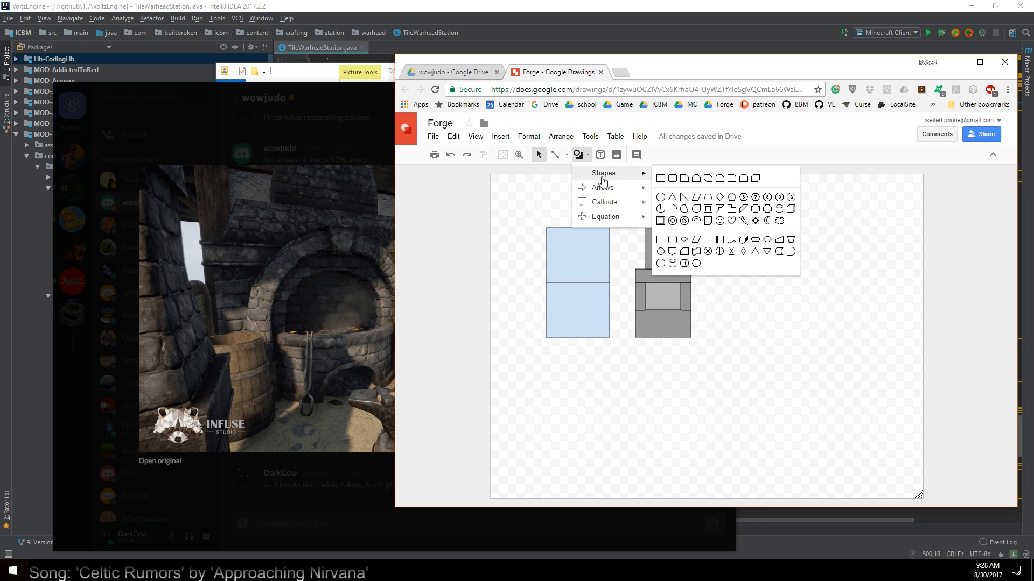
{"action": "left_click", "coordinate": [661, 179]}
{"action": "left_click_drag", "start_coordinate": [717, 194], "coordinate": [915, 362]}
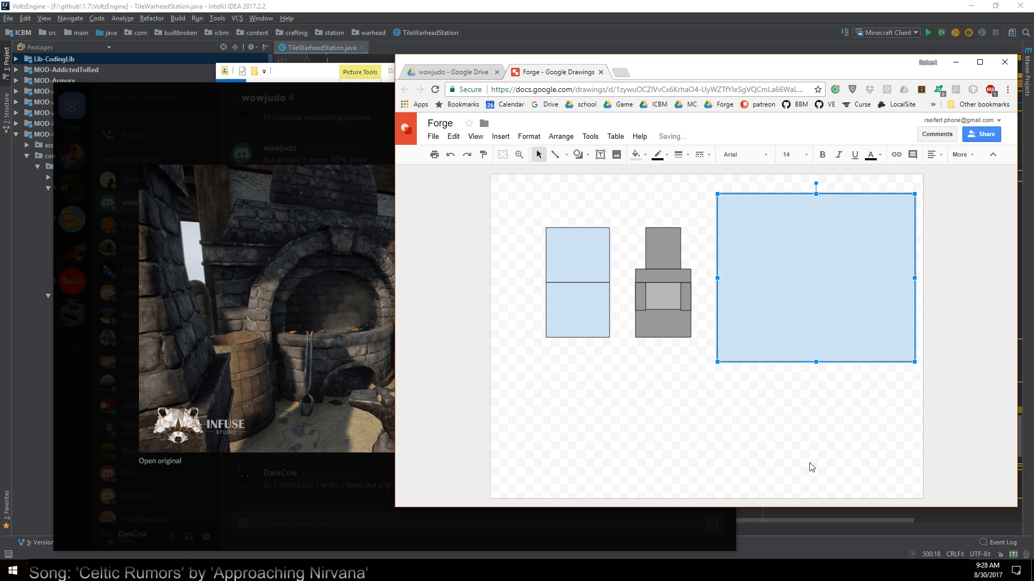
{"action": "left_click", "coordinate": [637, 155]}
{"action": "left_click", "coordinate": [690, 208]}
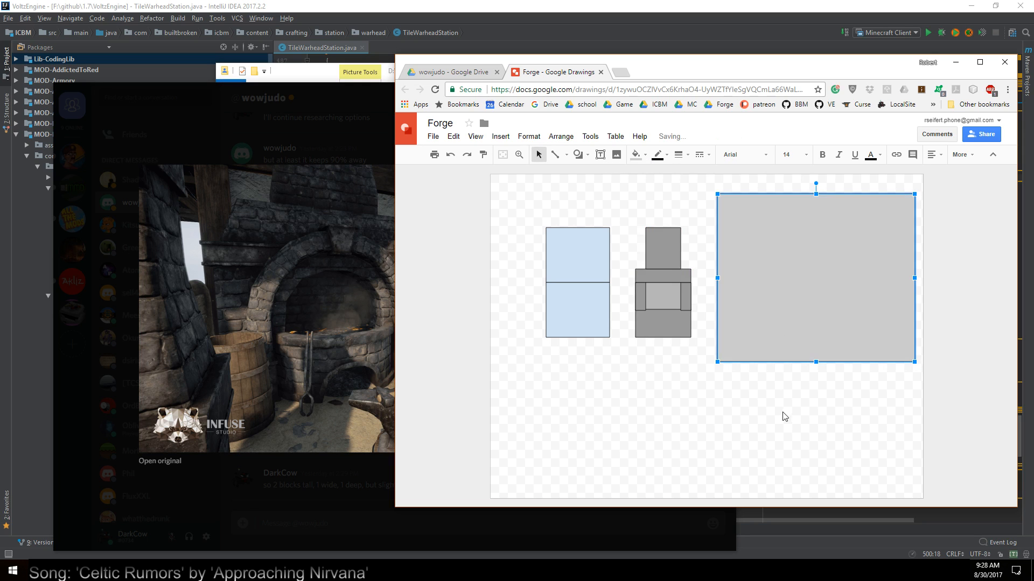
{"action": "left_click", "coordinate": [707, 233]}
Duplicate the large rectangle, shrink the copy into a wide panel in its lower half, and fill it with a lighter gray
{"action": "left_click", "coordinate": [789, 302]}
{"action": "left_click_drag", "start_coordinate": [789, 302], "coordinate": [780, 260]}
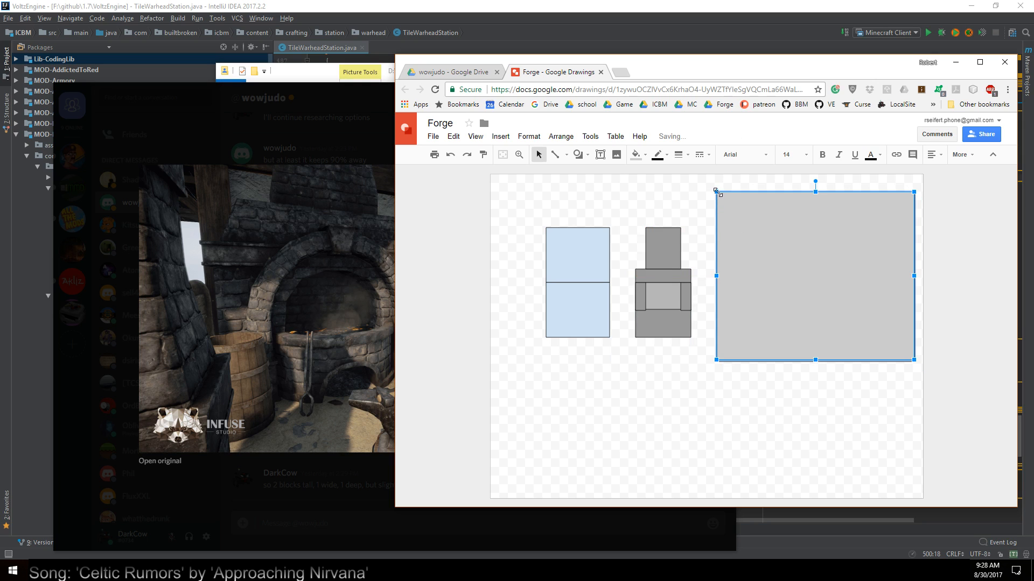
{"action": "left_click_drag", "start_coordinate": [716, 191], "coordinate": [733, 285]}
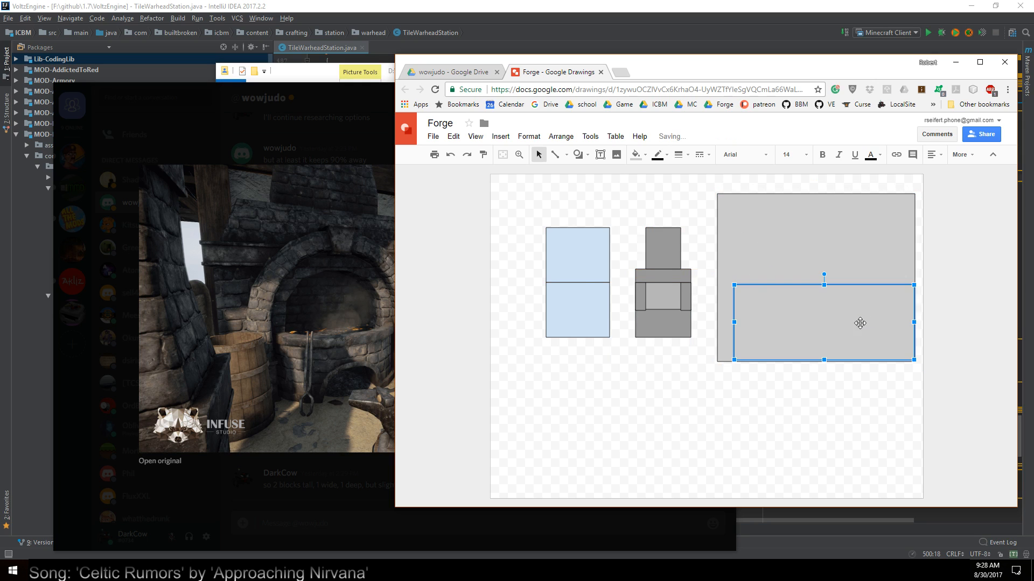
{"action": "left_click_drag", "start_coordinate": [860, 324], "coordinate": [847, 319]}
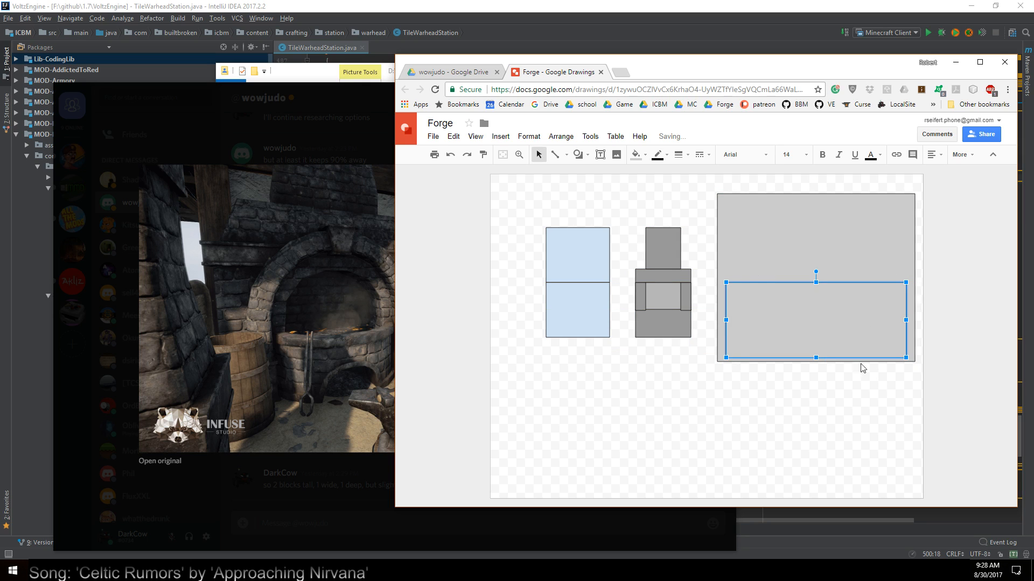
{"action": "left_click", "coordinate": [641, 156]}
{"action": "left_click", "coordinate": [708, 210]}
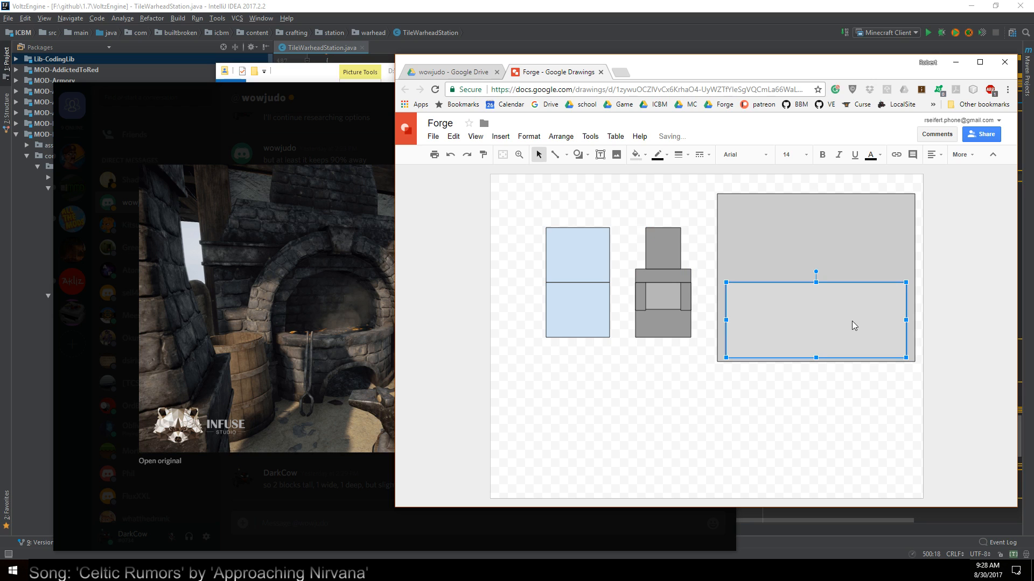
Duplicate the wide panel into the upper half of the large rectangle and shrink the copy to a small square slot
{"action": "key", "text": "ctrl+d"}
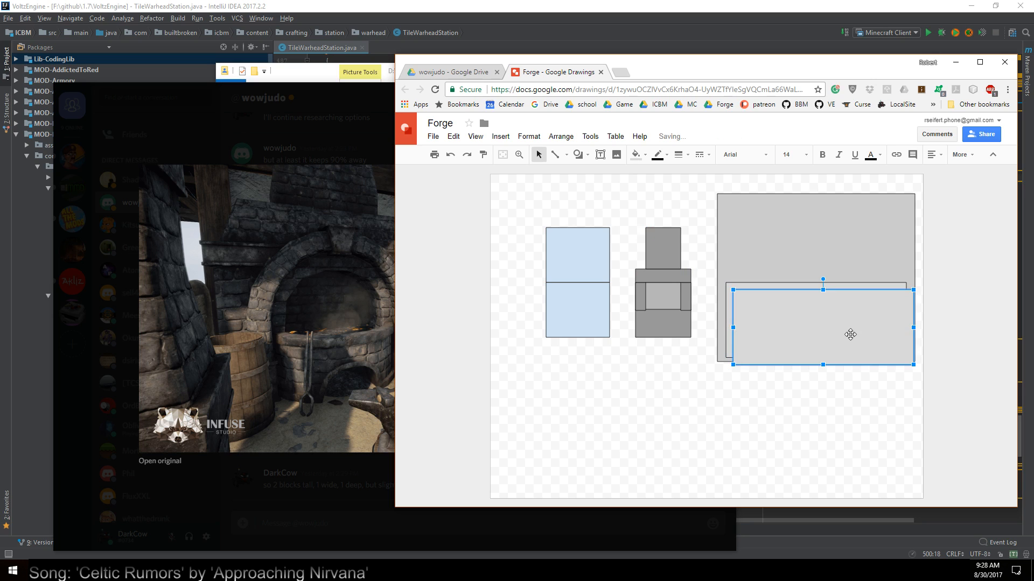
{"action": "left_click_drag", "start_coordinate": [849, 335], "coordinate": [841, 243]}
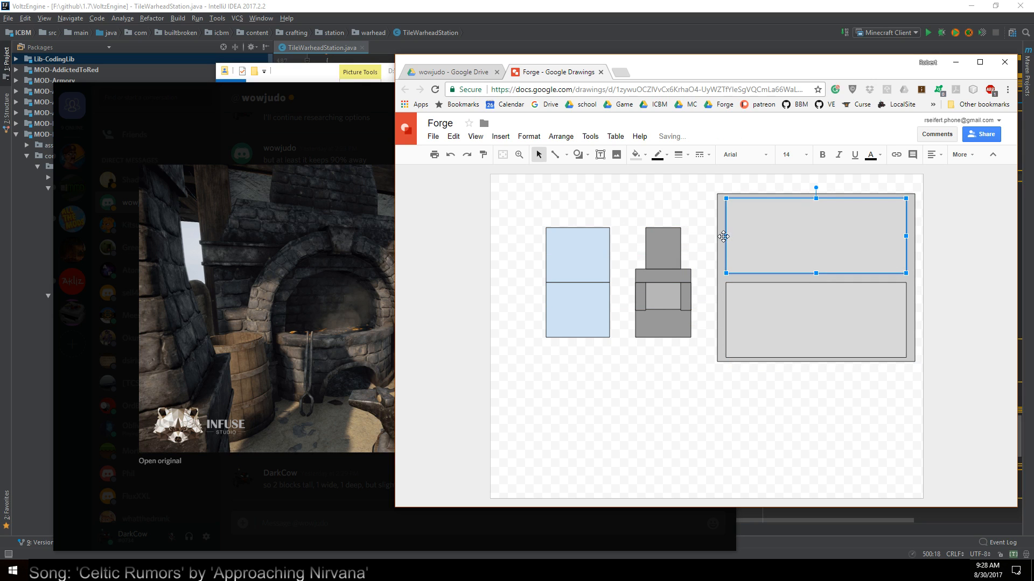
{"action": "left_click_drag", "start_coordinate": [725, 237], "coordinate": [855, 237]}
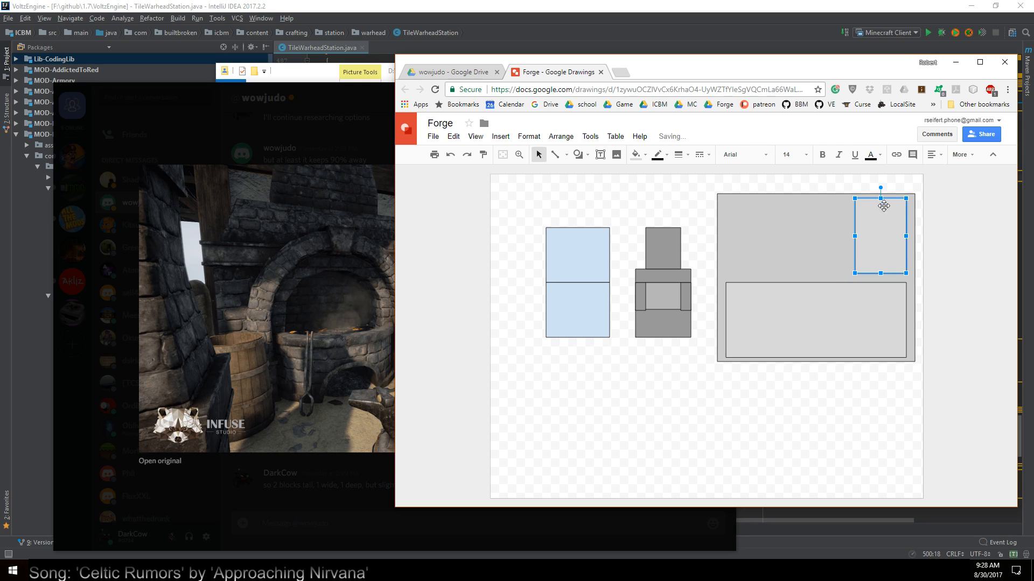
{"action": "left_click_drag", "start_coordinate": [855, 198], "coordinate": [887, 255]}
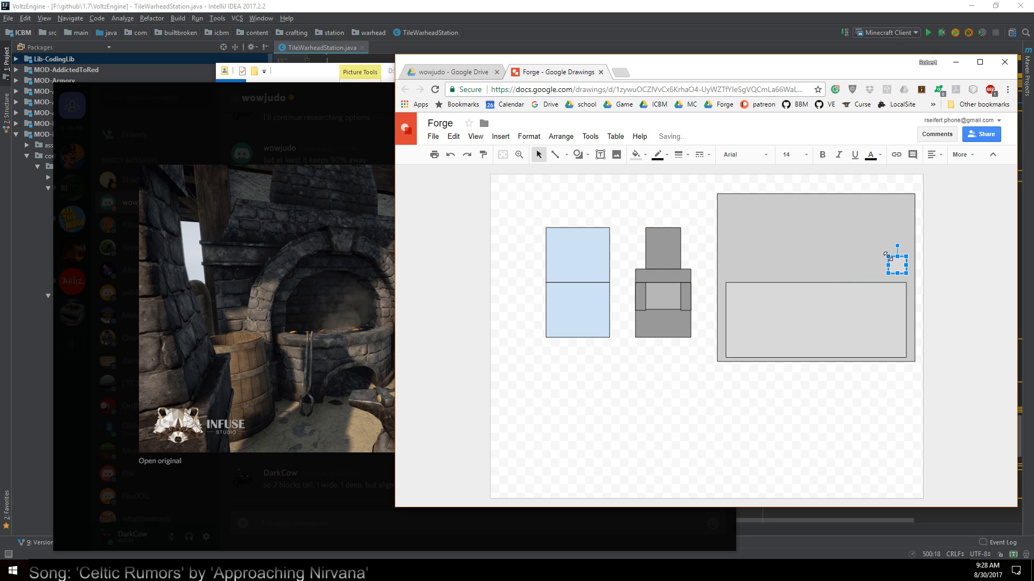
Arrange four small square slots two by two in the large rectangle's upper-left area, with a wider box to their right
{"action": "left_click_drag", "start_coordinate": [728, 226], "coordinate": [848, 247]}
{"action": "key", "text": "ctrl+v"}
{"action": "left_click", "coordinate": [812, 247]}
{"action": "key", "text": "ctrl+v"}
{"action": "left_click", "coordinate": [865, 273]}
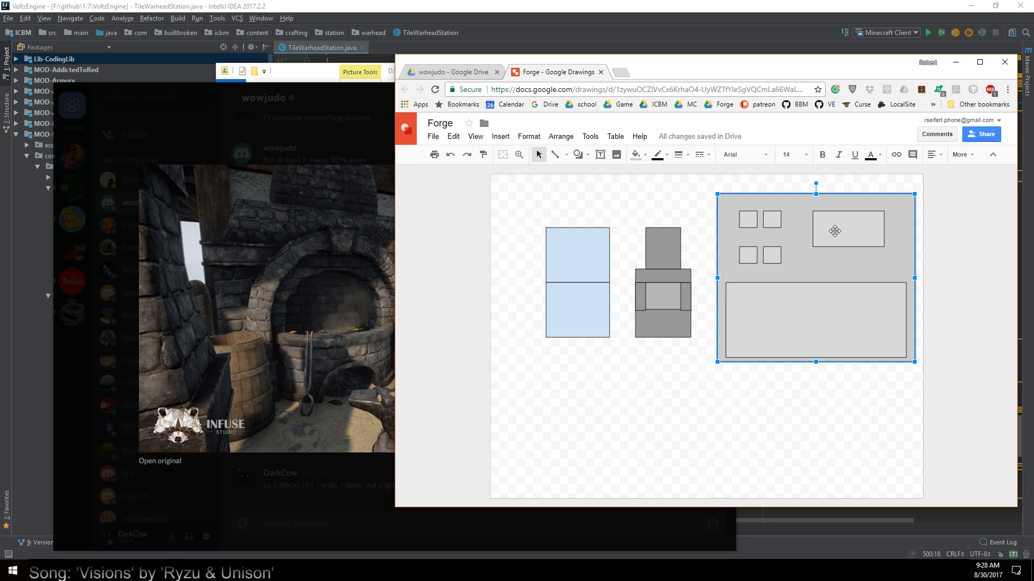
Switch to Discord and reposition its window in front of the drawing, showing the code-talk channel
{"action": "left_click", "coordinate": [632, 516]}
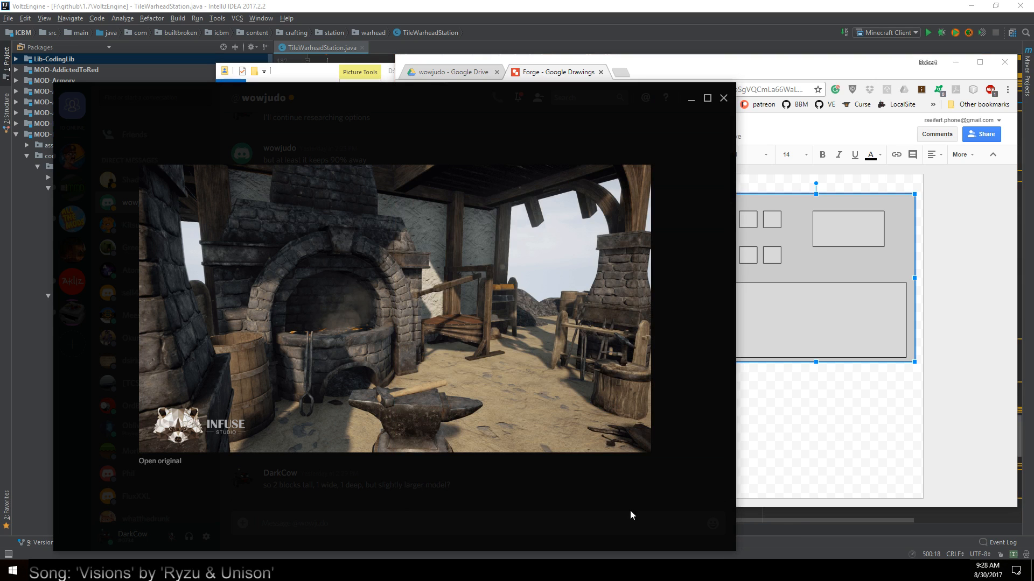
{"action": "left_click_drag", "start_coordinate": [466, 95], "coordinate": [0, 57]}
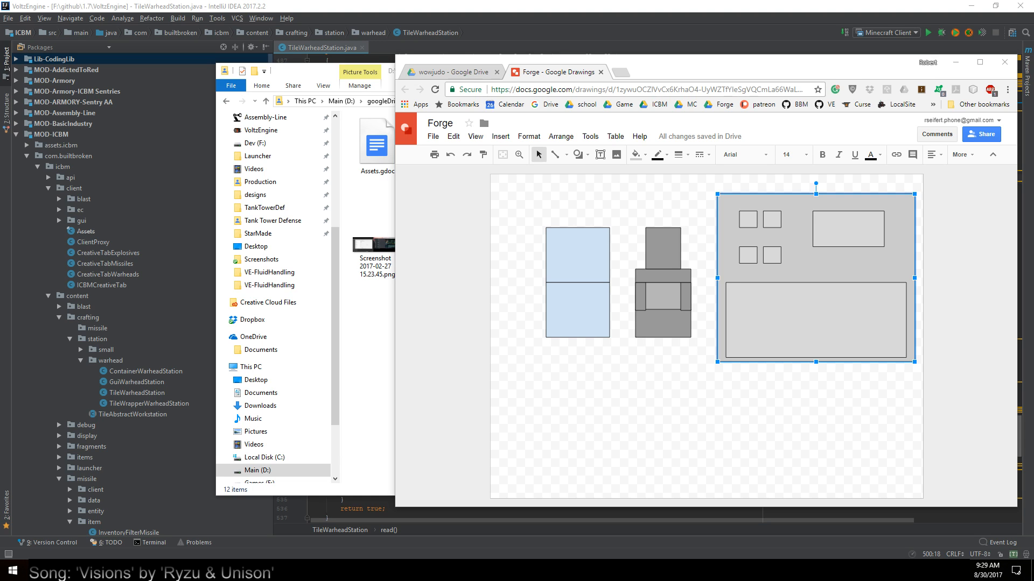
{"action": "left_click_drag", "start_coordinate": [695, 580], "coordinate": [662, 39]}
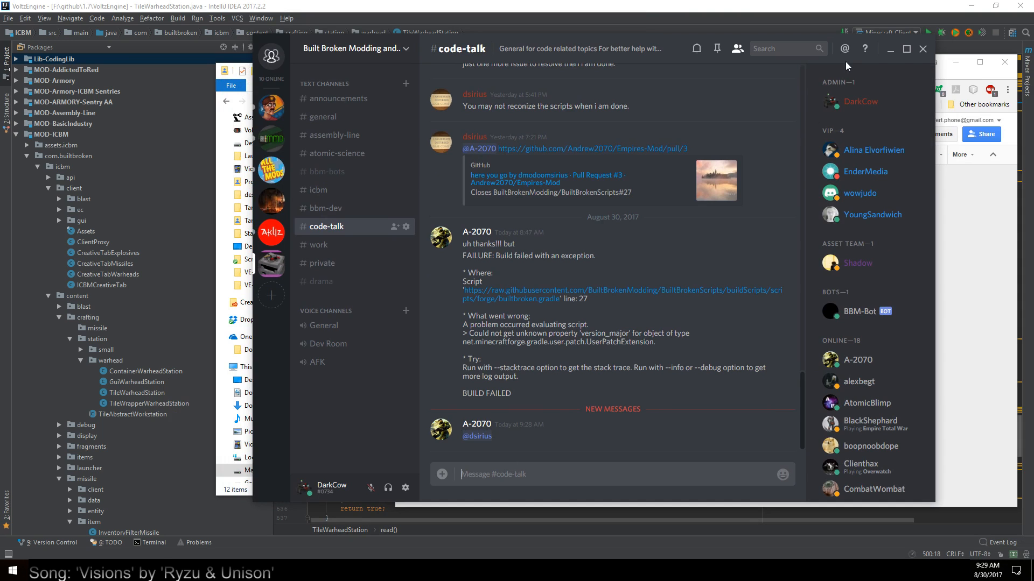
Close Discord and duplicate one of the small slots, shrinking the copy to a checkbox-sized square below the wider box
{"action": "left_click", "coordinate": [923, 49]}
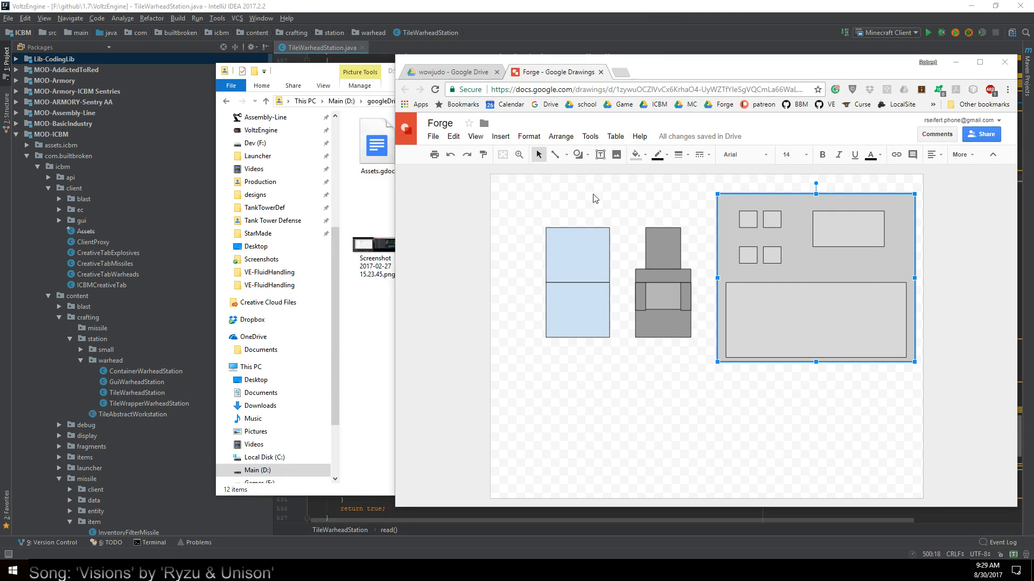
{"action": "left_click", "coordinate": [846, 236]}
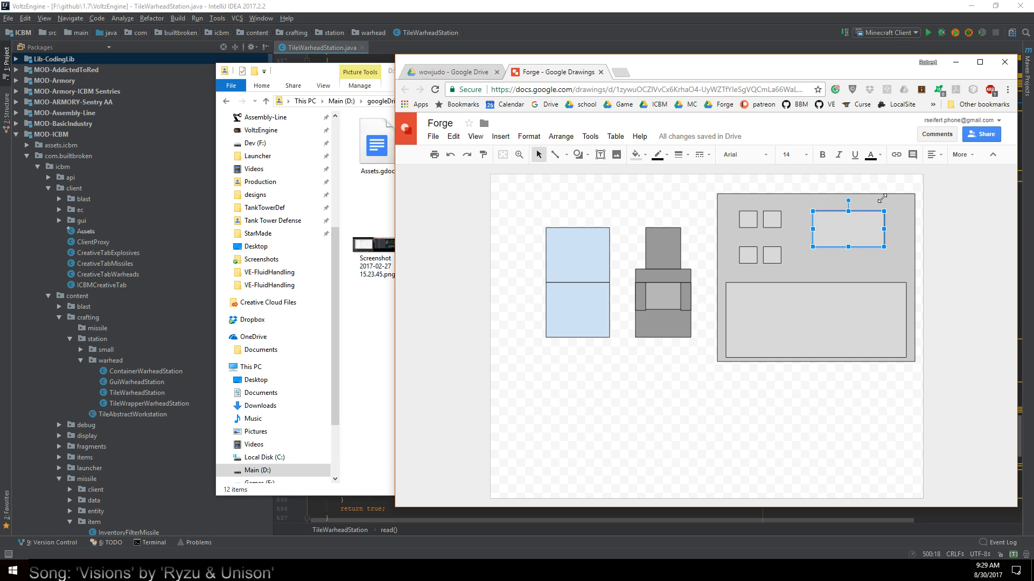
{"action": "left_click", "coordinate": [795, 260]}
{"action": "left_click", "coordinate": [770, 221]}
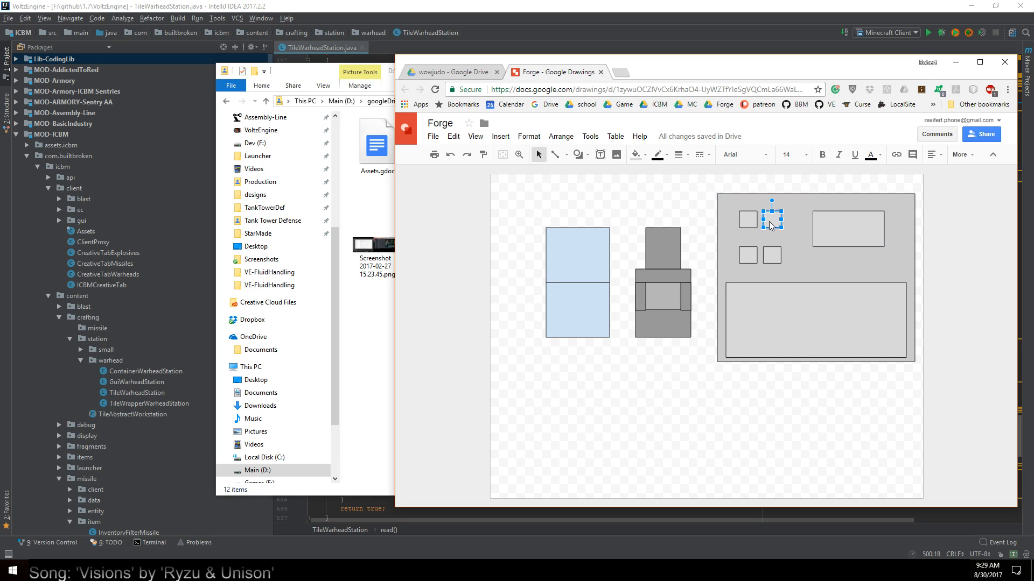
{"action": "key", "text": "ctrl+c"}
{"action": "key", "text": "ctrl+v"}
{"action": "left_click_drag", "start_coordinate": [780, 229], "coordinate": [823, 264]}
{"action": "left_click", "coordinate": [851, 272]}
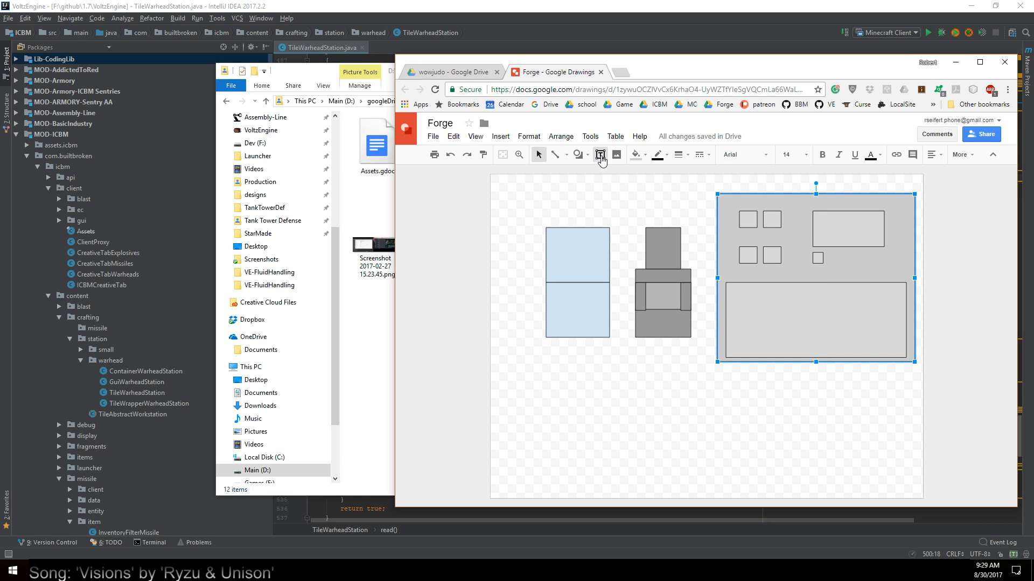
Add a text box reading "Run both slots" beside the checkbox square and widen it to fit on one line
{"action": "left_click", "coordinate": [601, 156]}
{"action": "left_click_drag", "start_coordinate": [827, 251], "coordinate": [887, 267]}
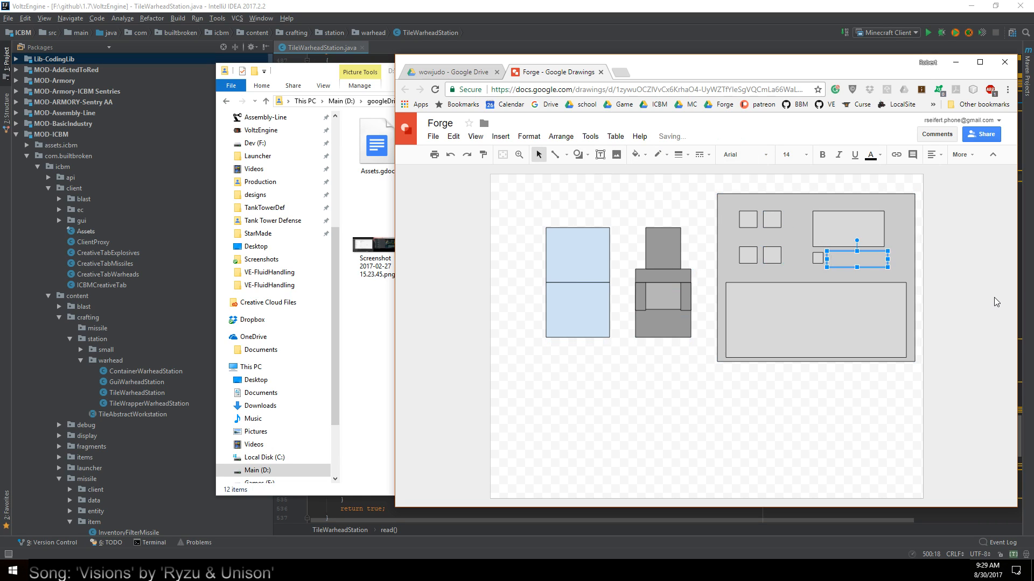
{"action": "type", "text": "Run both slots"}
{"action": "left_click_drag", "start_coordinate": [886, 260], "coordinate": [907, 261]}
{"action": "left_click", "coordinate": [850, 295]}
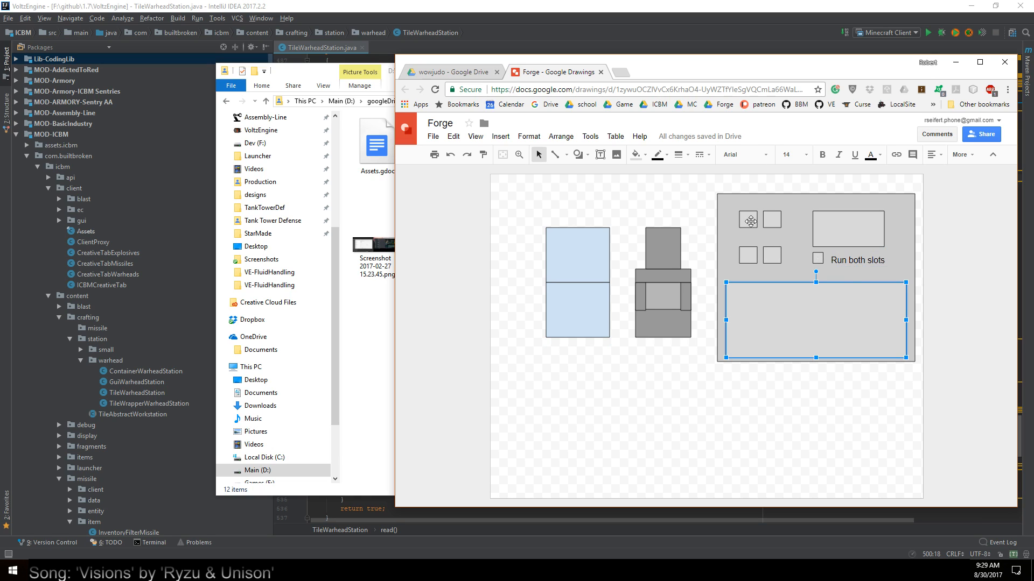
Spread the four small slots apart horizontally into two more widely spaced columns
{"action": "left_click_drag", "start_coordinate": [748, 255], "coordinate": [739, 255]}
{"action": "left_click_drag", "start_coordinate": [748, 219], "coordinate": [779, 256]}
{"action": "left_click", "coordinate": [772, 254]}
{"action": "left_click", "coordinate": [777, 272]}
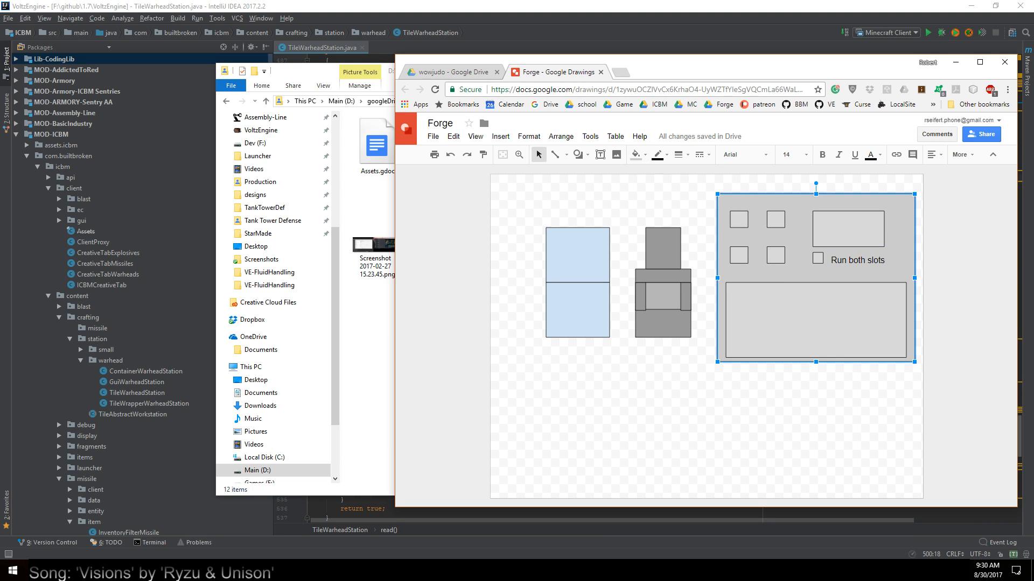
{"action": "left_click", "coordinate": [912, 570]}
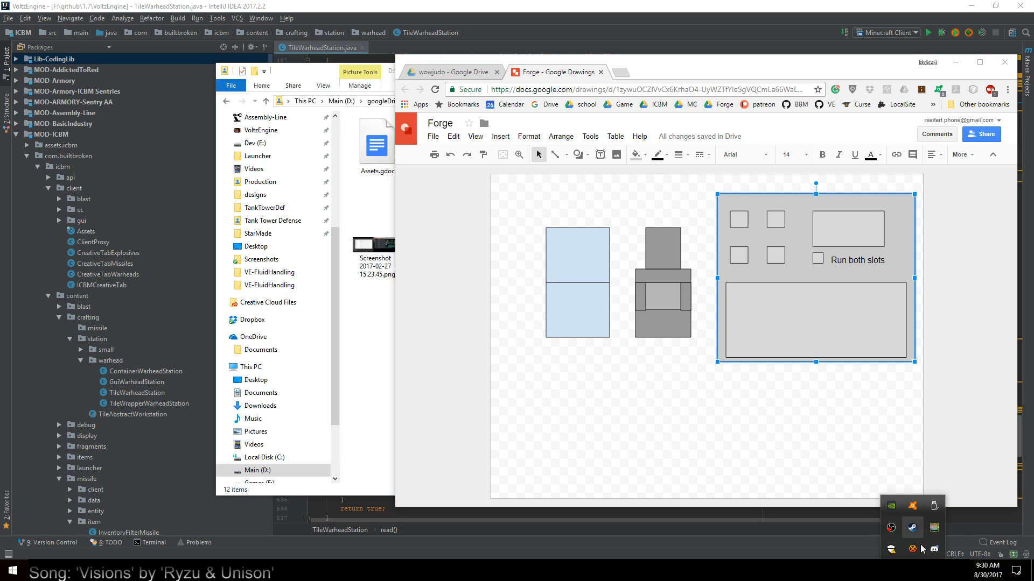
{"action": "right_click", "coordinate": [934, 549]}
{"action": "left_click", "coordinate": [934, 540]}
{"action": "left_click", "coordinate": [912, 571]}
Open a new File Explorer window and browse to the minecraft_assets folder on the Dev (F:) drive
{"action": "right_click", "coordinate": [228, 571]}
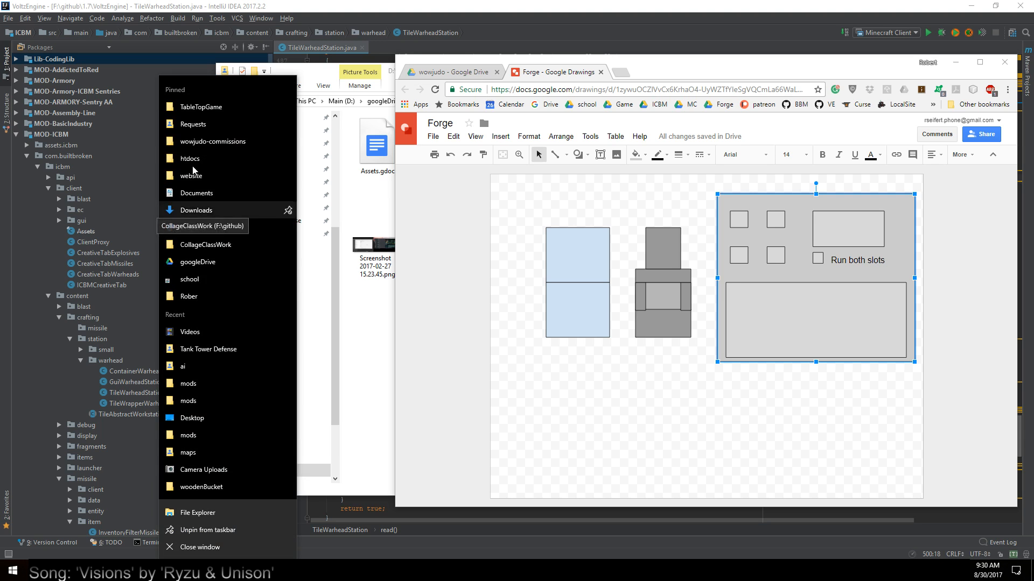
{"action": "left_click", "coordinate": [500, 148]}
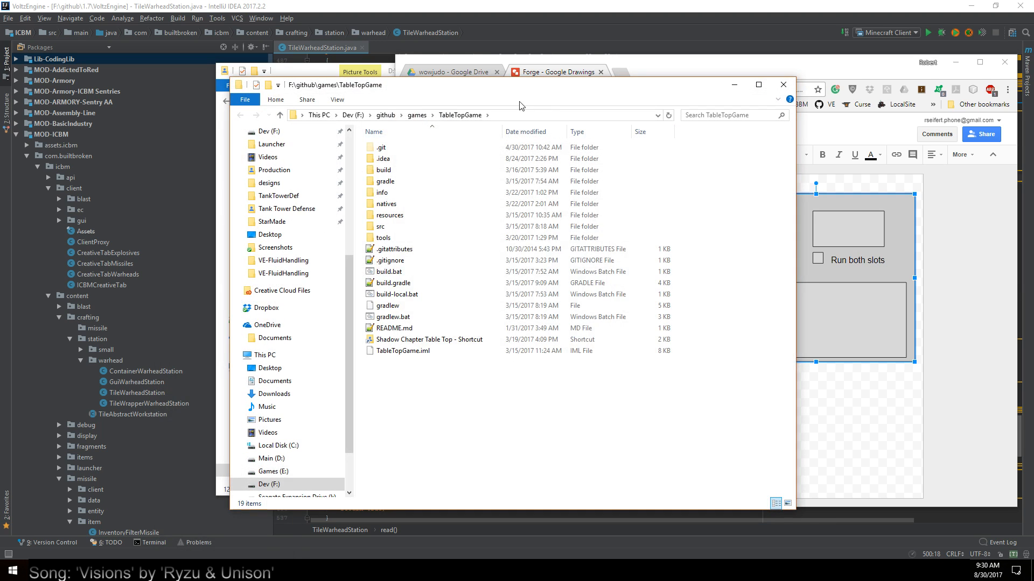
{"action": "left_click", "coordinate": [385, 115]}
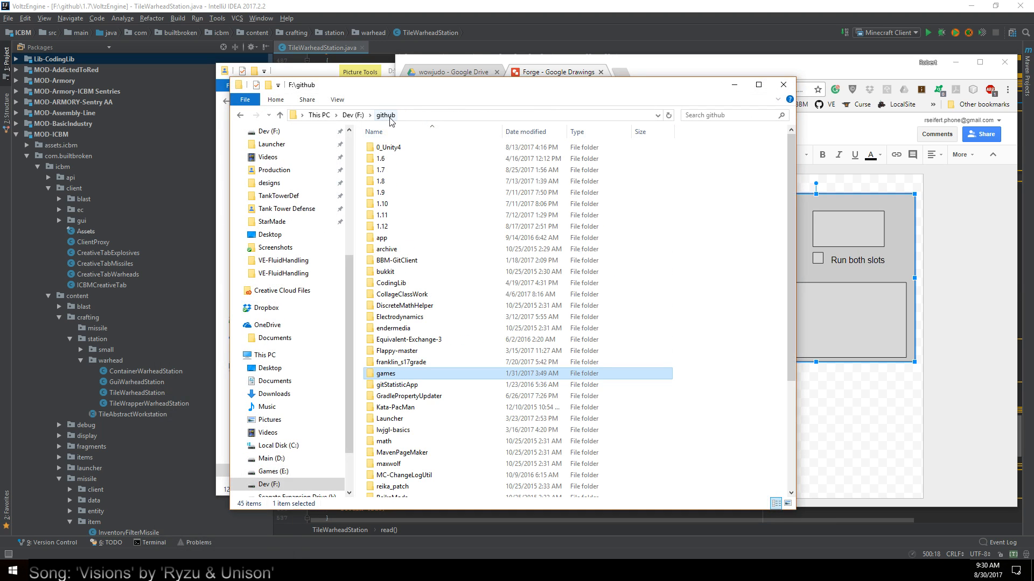
{"action": "left_click", "coordinate": [354, 115]}
{"action": "double_click", "coordinate": [398, 204]}
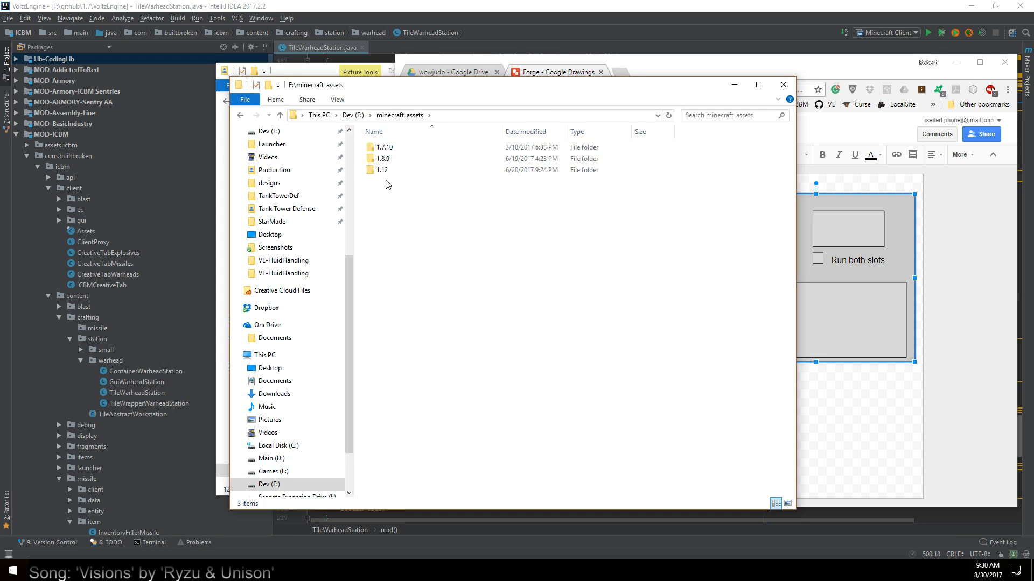
Browse into the 1.7.10 assets to the minecraft\textures\gui folder
{"action": "double_click", "coordinate": [386, 149]}
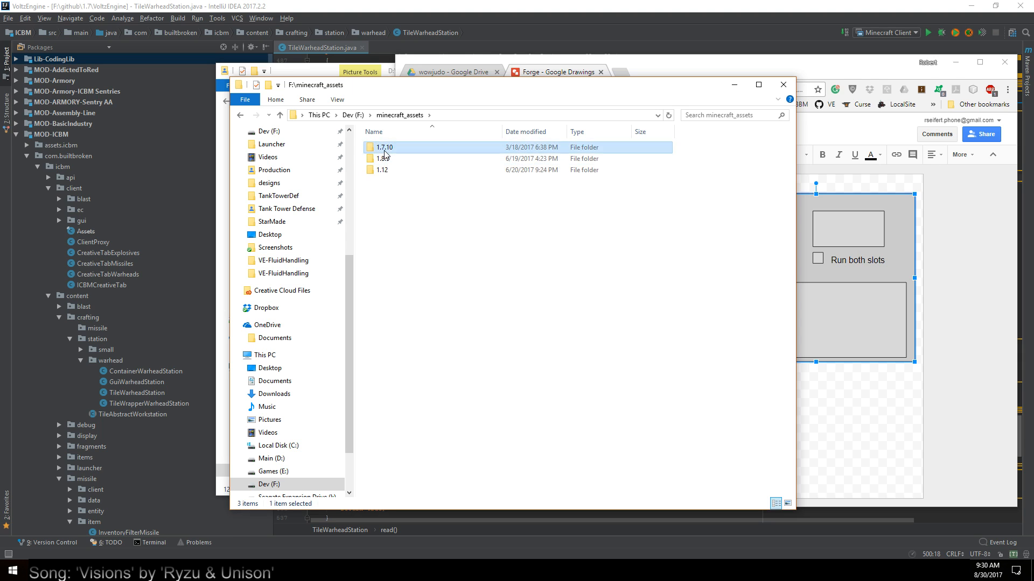
{"action": "double_click", "coordinate": [393, 159]}
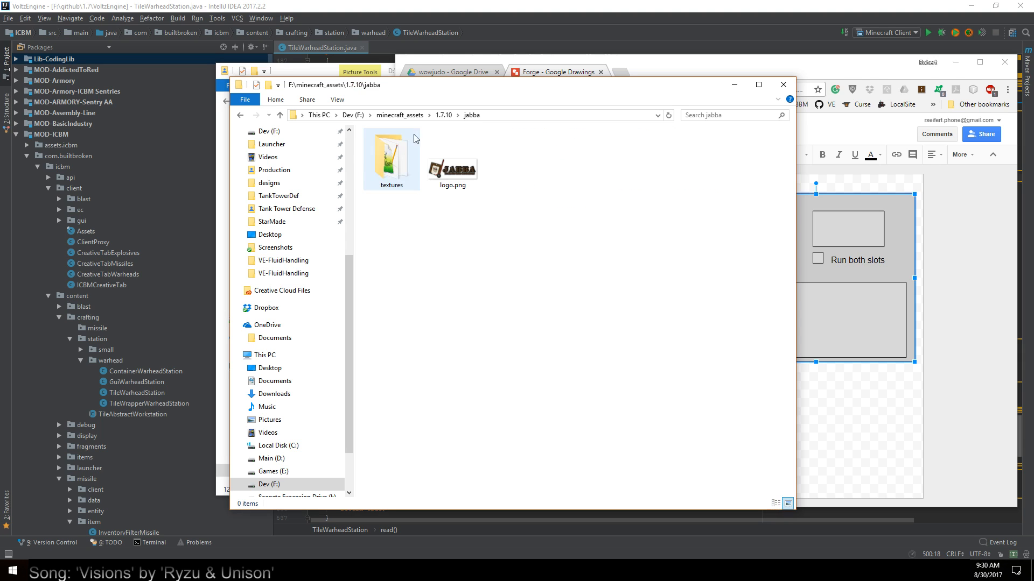
{"action": "left_click", "coordinate": [444, 114]}
{"action": "double_click", "coordinate": [431, 167]}
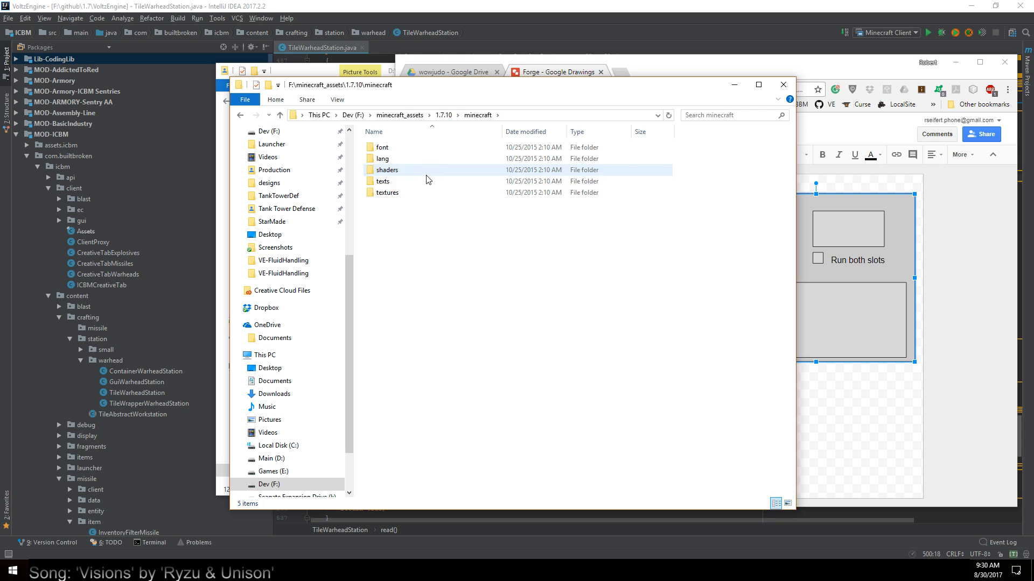
{"action": "double_click", "coordinate": [396, 193]}
{"action": "double_click", "coordinate": [381, 215]}
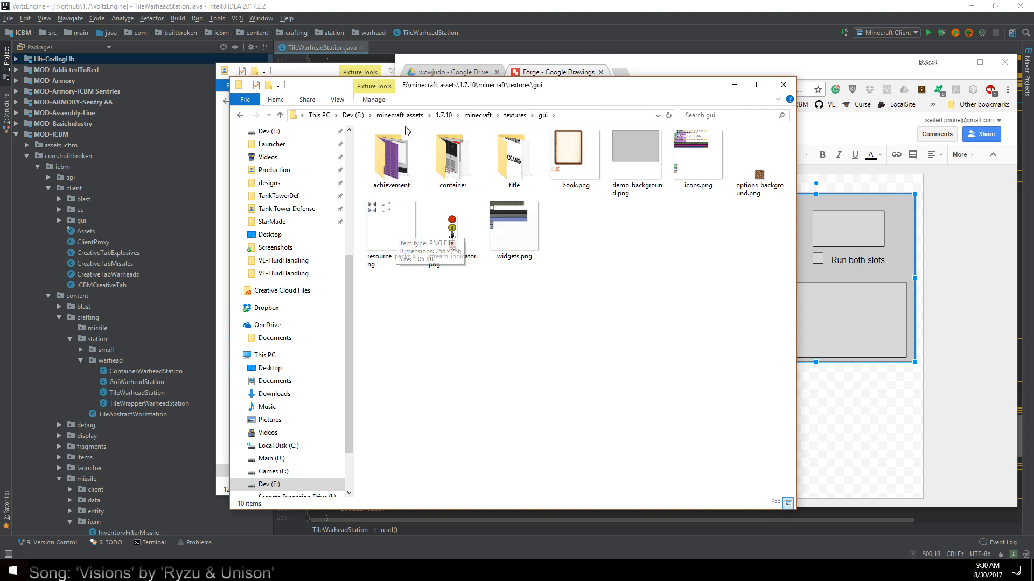
{"action": "left_click", "coordinate": [237, 117]}
{"action": "left_click", "coordinate": [239, 116]}
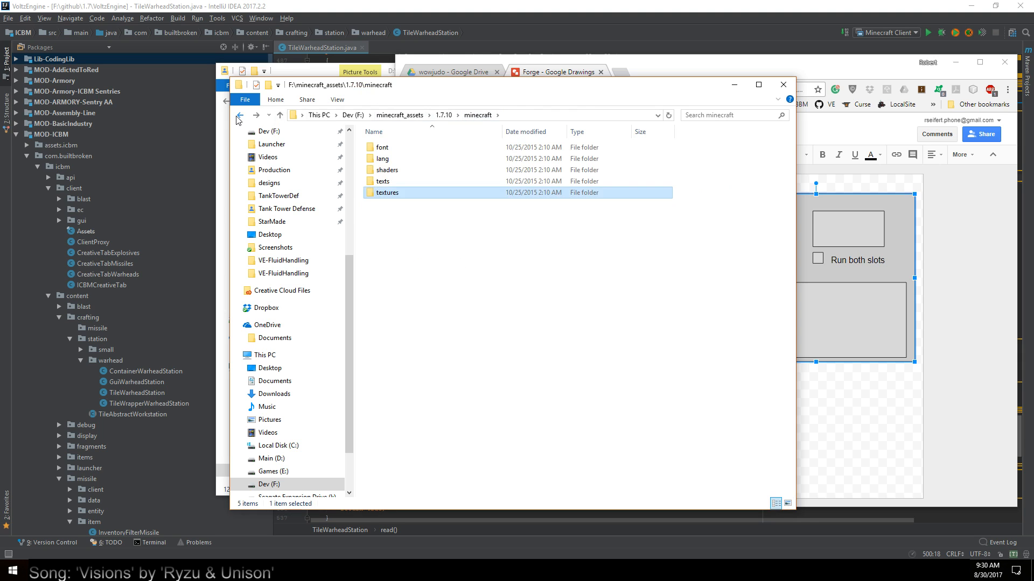
{"action": "left_click", "coordinate": [239, 116]}
{"action": "left_click", "coordinate": [256, 116]}
{"action": "left_click", "coordinate": [257, 116]}
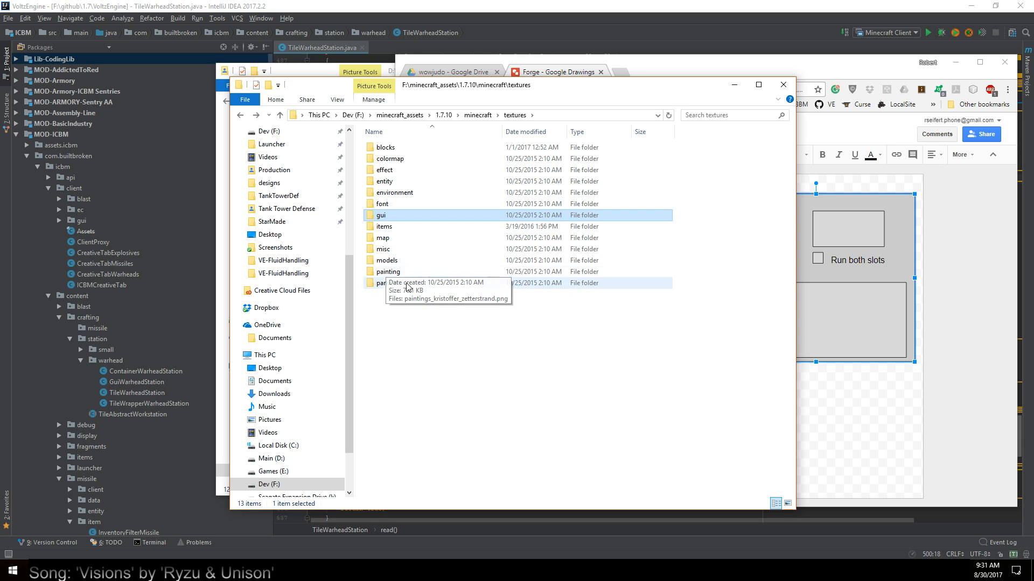
{"action": "double_click", "coordinate": [392, 221]}
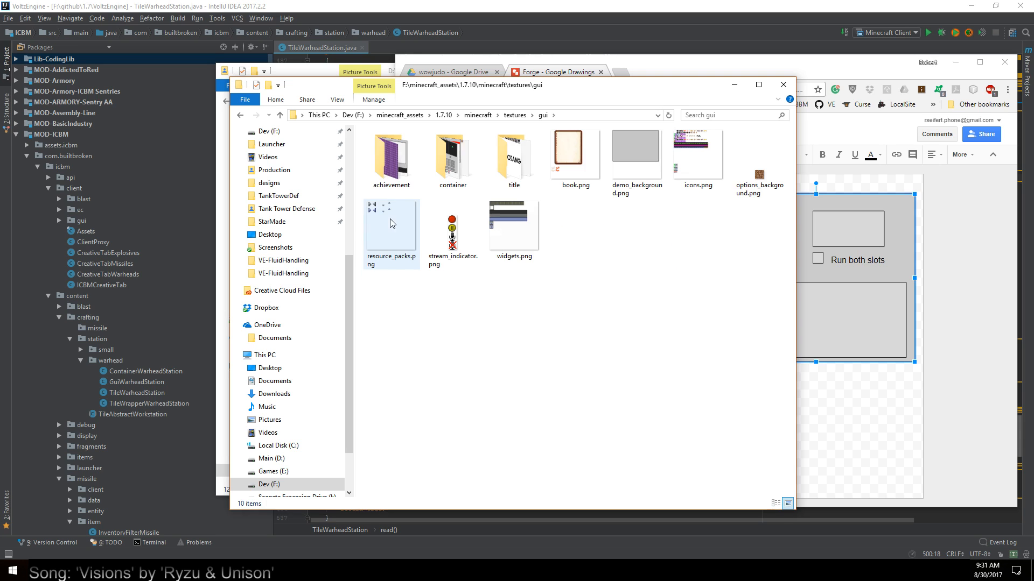
Copy furnace.png from the container subfolder
{"action": "double_click", "coordinate": [453, 156]}
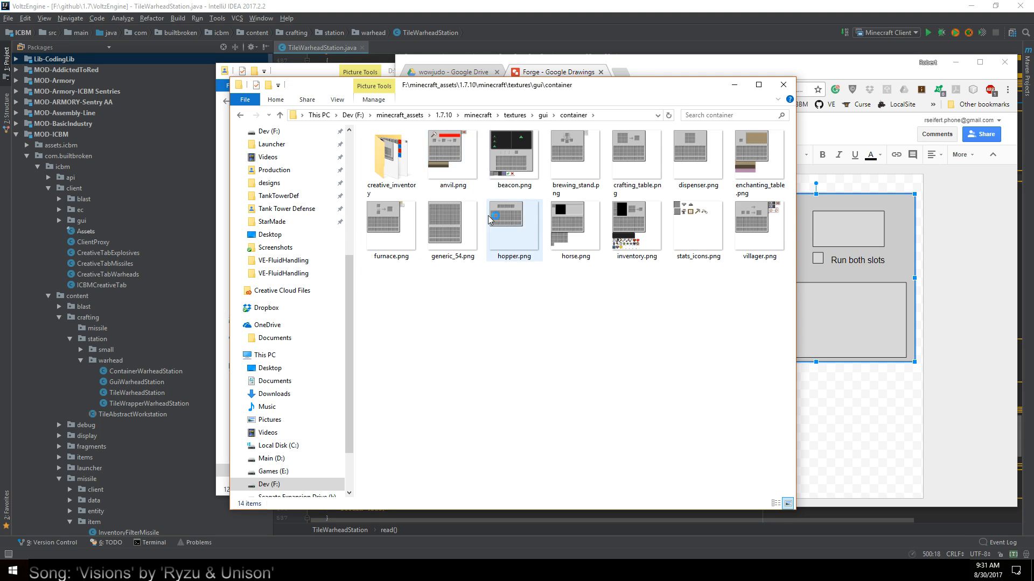
{"action": "left_click", "coordinate": [384, 233]}
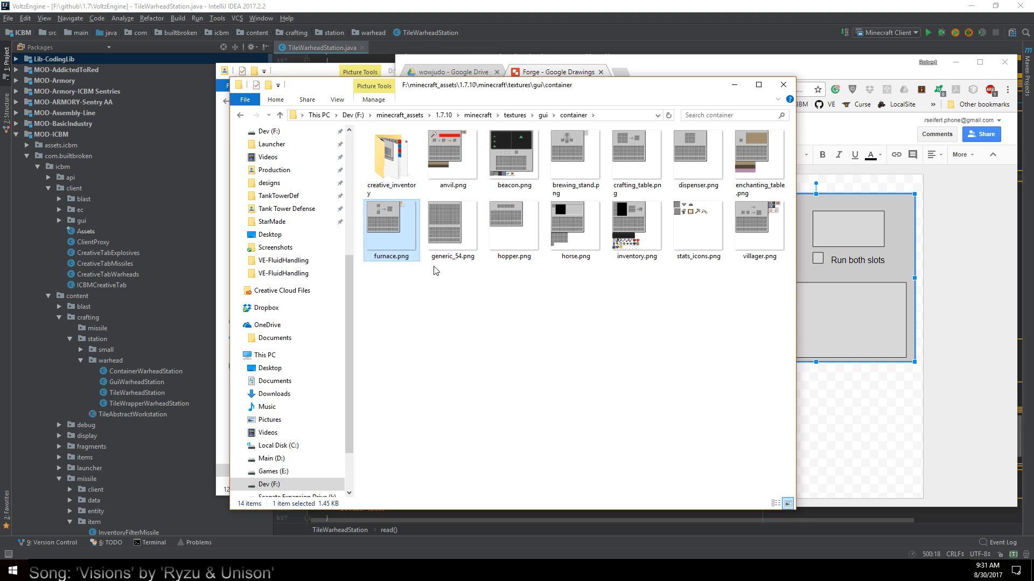
{"action": "right_click", "coordinate": [387, 233]}
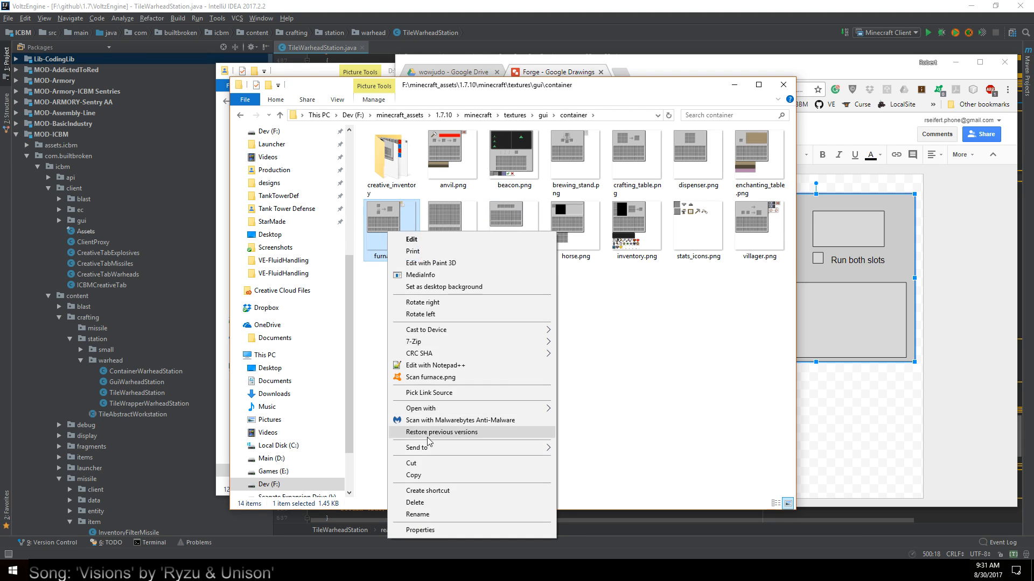
{"action": "left_click", "coordinate": [431, 476]}
Paste furnace.png into the wowjudo folder in File Explorer and open the pasted image in Paint
{"action": "left_click", "coordinate": [857, 453]}
{"action": "left_click", "coordinate": [345, 504]}
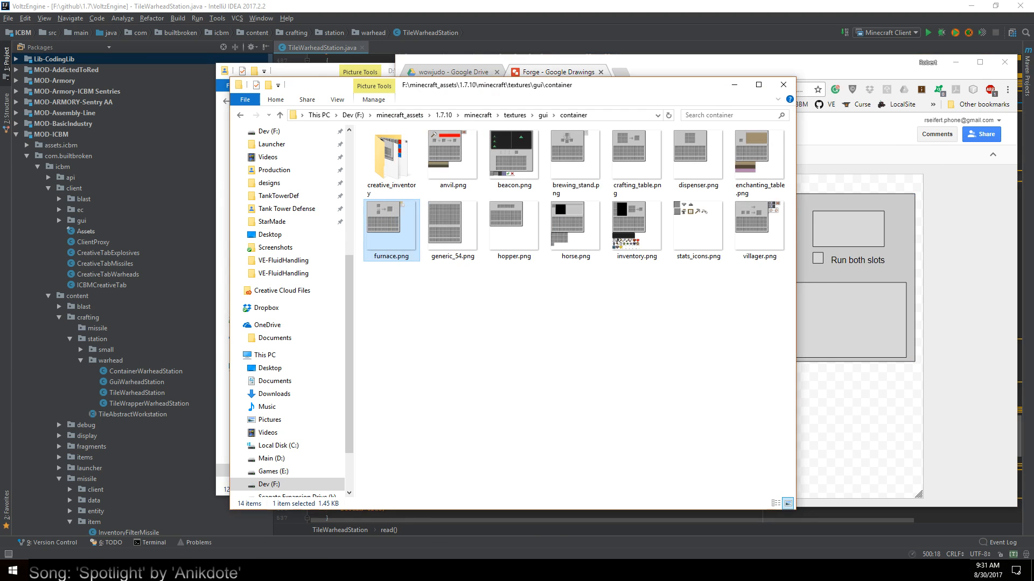
{"action": "left_click", "coordinate": [223, 479]}
{"action": "right_click", "coordinate": [597, 327]}
{"action": "left_click", "coordinate": [623, 401]}
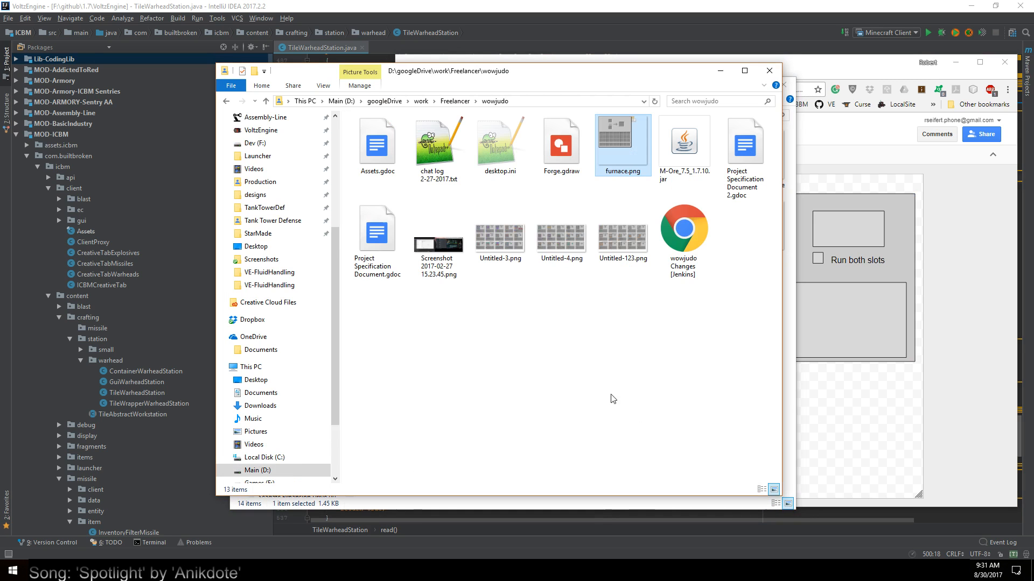
{"action": "right_click", "coordinate": [638, 140]}
{"action": "left_click", "coordinate": [670, 148]}
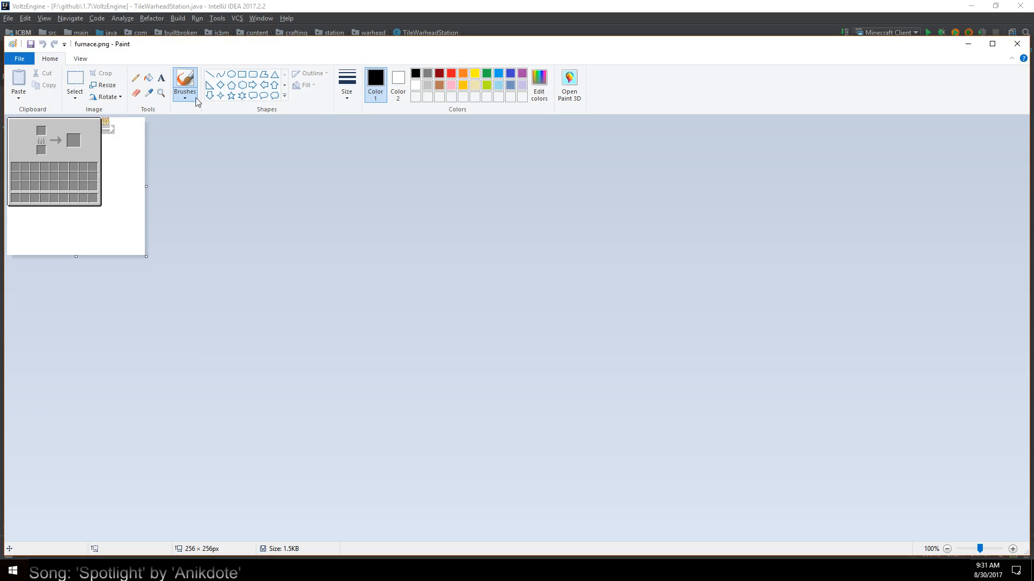
Crop furnace.png to the 14 × 14 px colored flame icon just outside the furnace panel's upper-right corner
{"action": "left_click", "coordinate": [161, 93]}
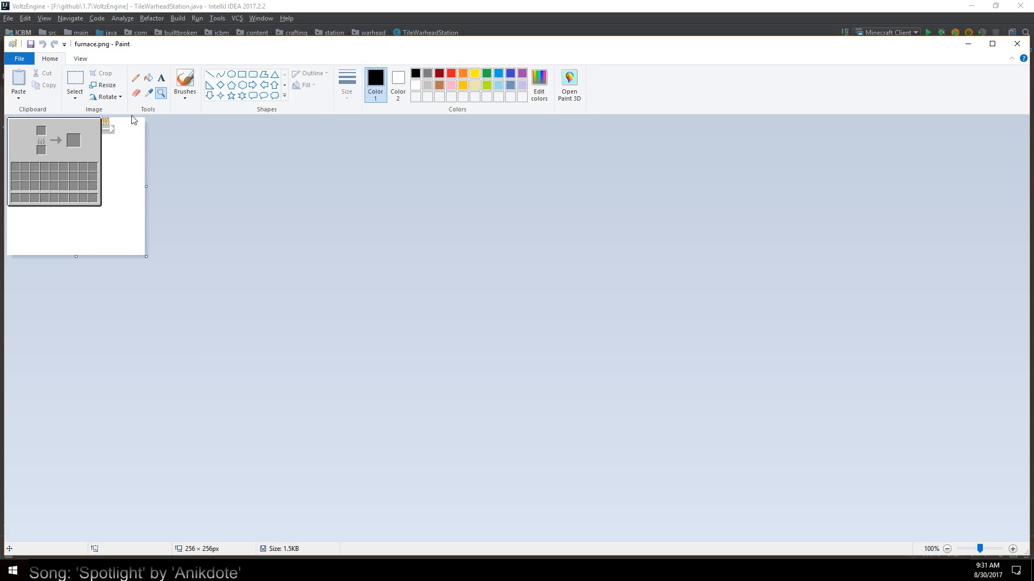
{"action": "left_click", "coordinate": [54, 156]}
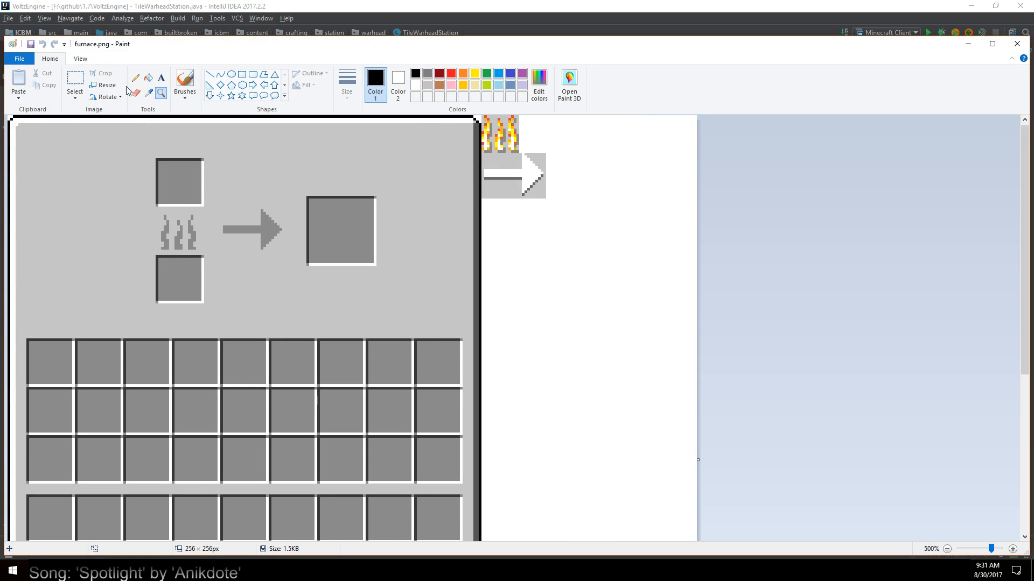
{"action": "left_click", "coordinate": [75, 79]}
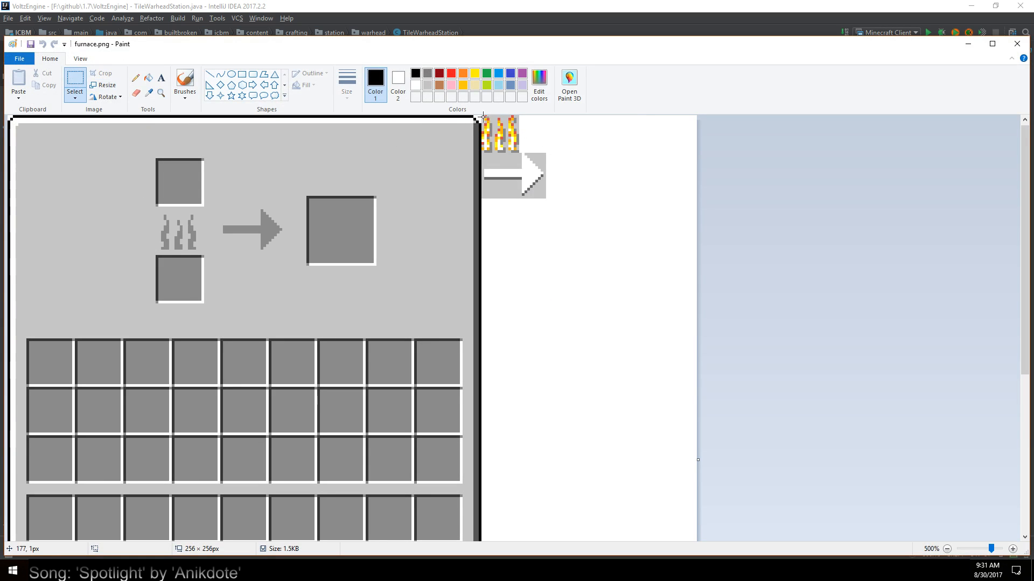
{"action": "left_click", "coordinate": [165, 93]}
{"action": "left_click", "coordinate": [505, 138]}
{"action": "left_click", "coordinate": [604, 132]}
{"action": "left_click", "coordinate": [605, 132]}
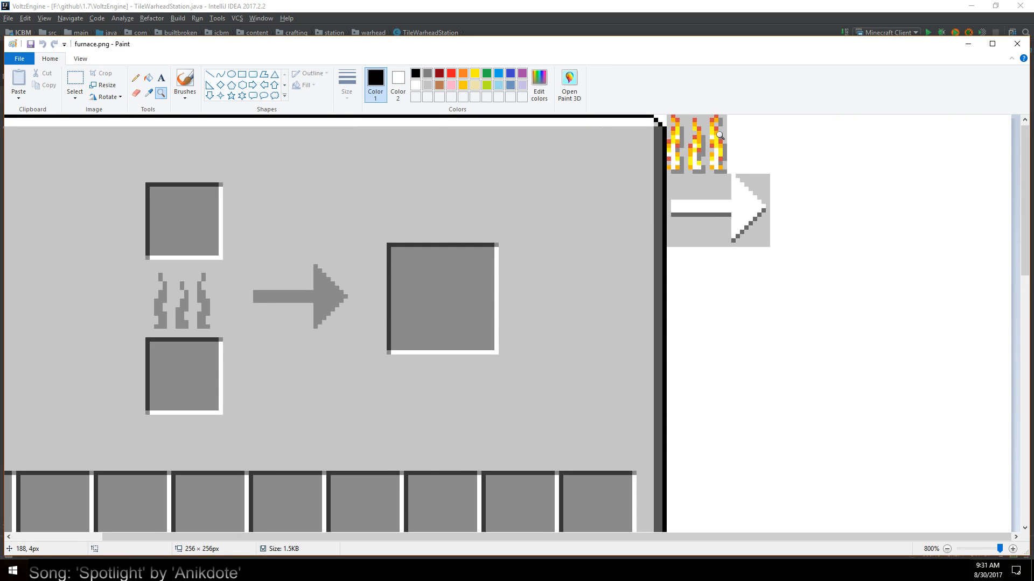
{"action": "left_click", "coordinate": [74, 80]}
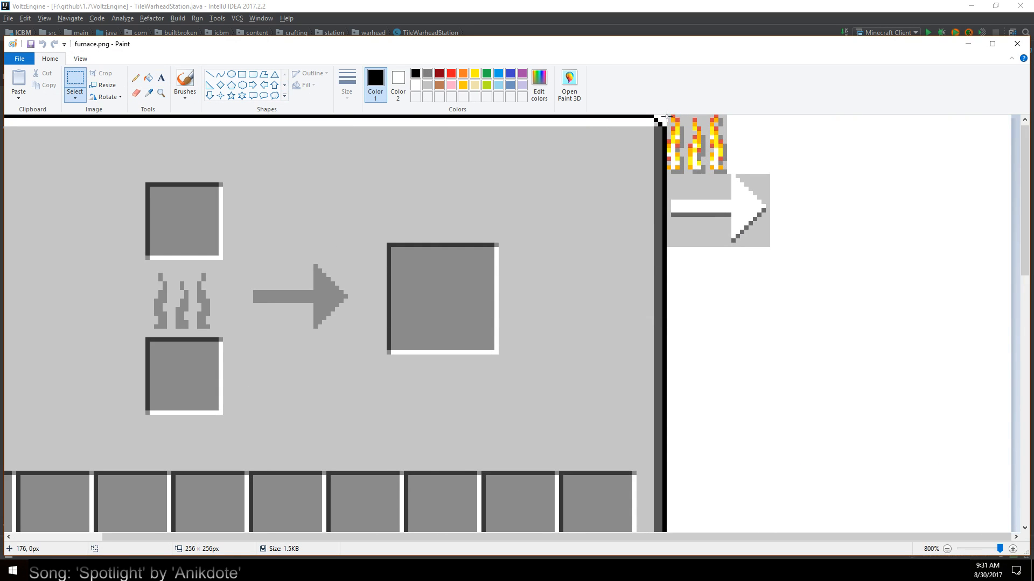
{"action": "left_click_drag", "start_coordinate": [667, 115], "coordinate": [727, 174]}
{"action": "right_click", "coordinate": [698, 146]}
{"action": "left_click", "coordinate": [731, 192]}
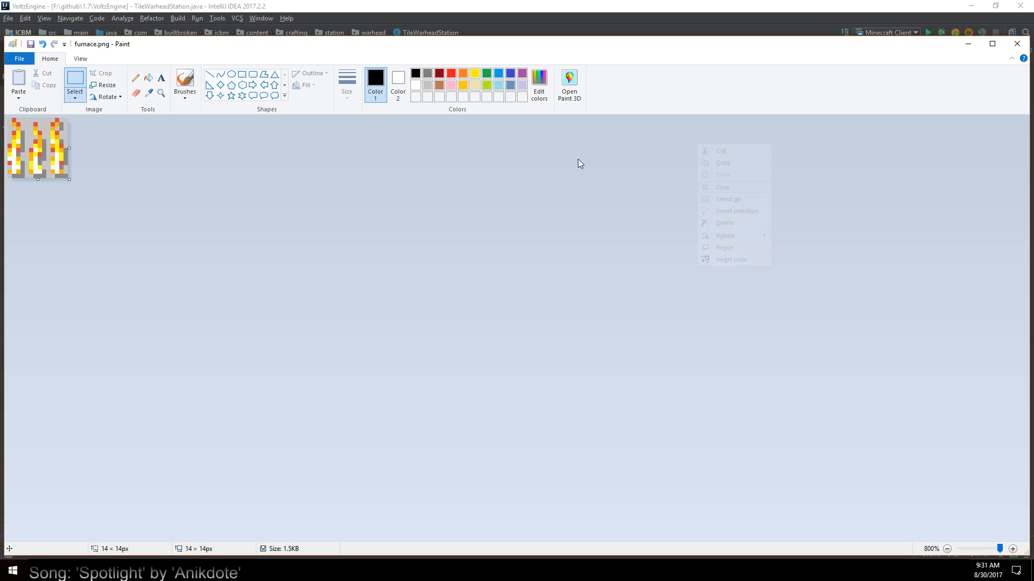
Start saving a PNG copy of the cropped flame icon under the name furnace_fire
{"action": "left_click", "coordinate": [22, 64]}
{"action": "left_click", "coordinate": [61, 143]}
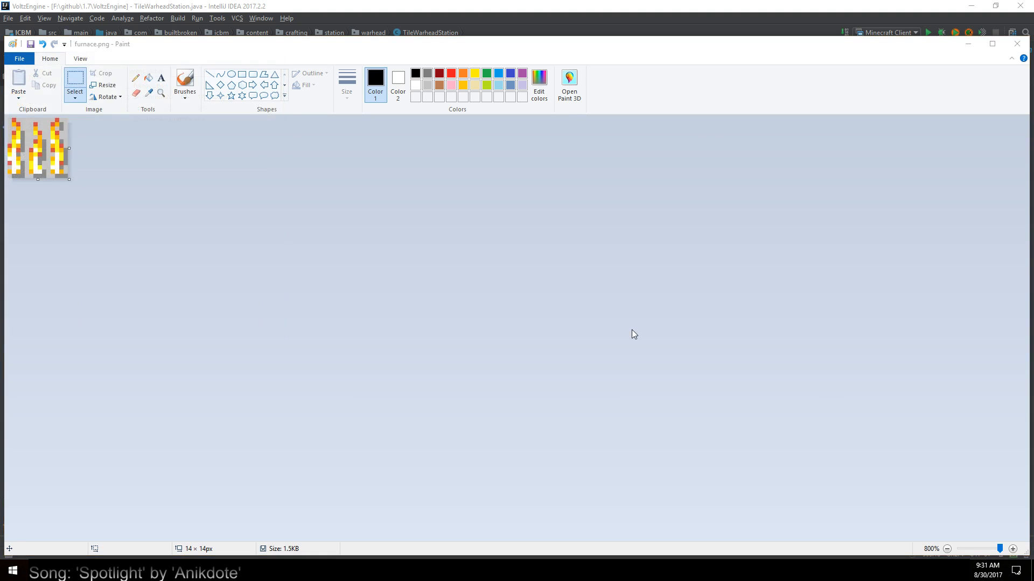
{"action": "type", "text": "furnace_fire"}
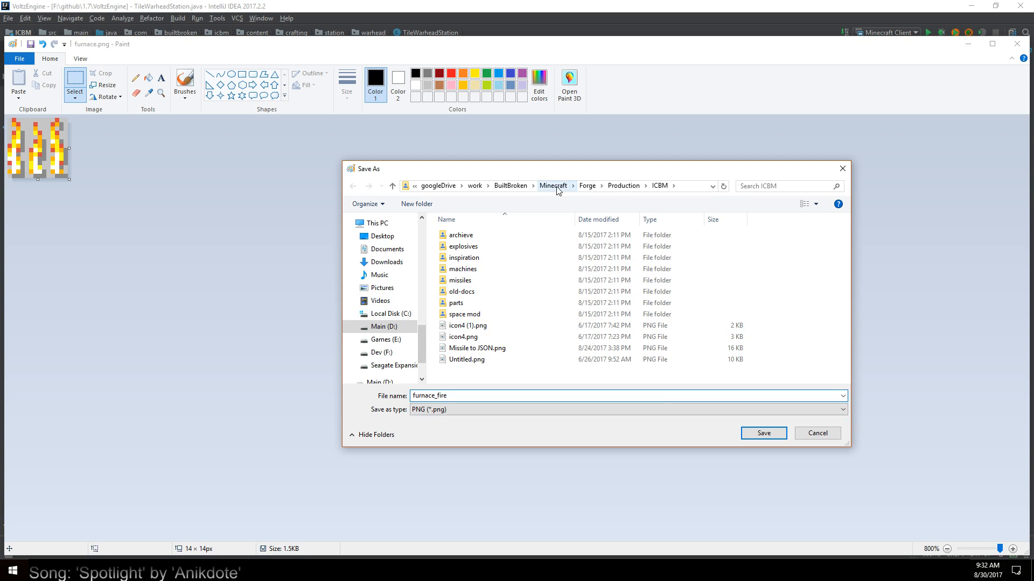
Save furnace_fire in the googleDrive\work\BuiltBroken\Minecraft\Requests folder, accepting the loss of transparency
{"action": "left_click", "coordinate": [436, 186]}
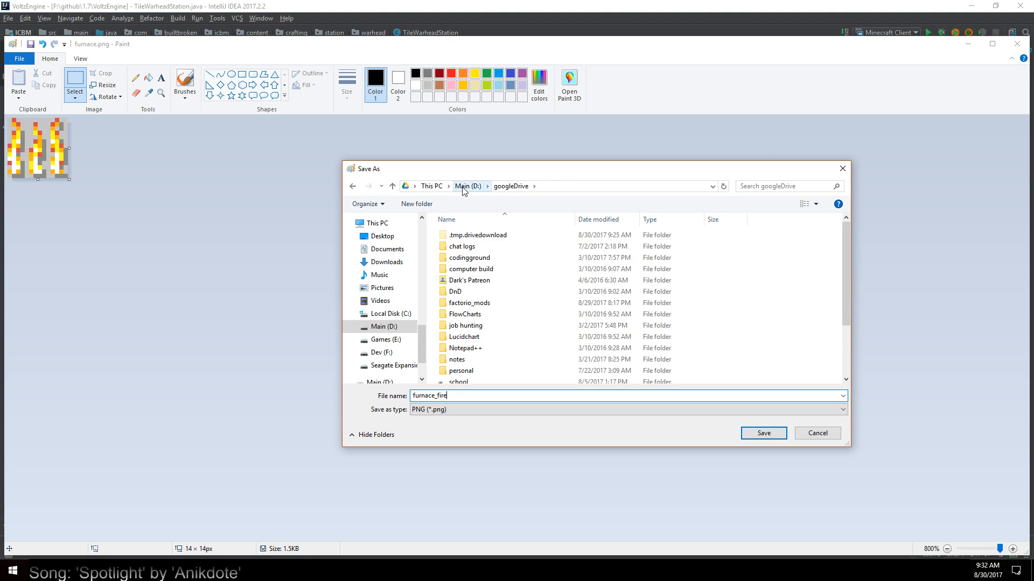
{"action": "left_click_drag", "start_coordinate": [423, 332], "coordinate": [424, 210]}
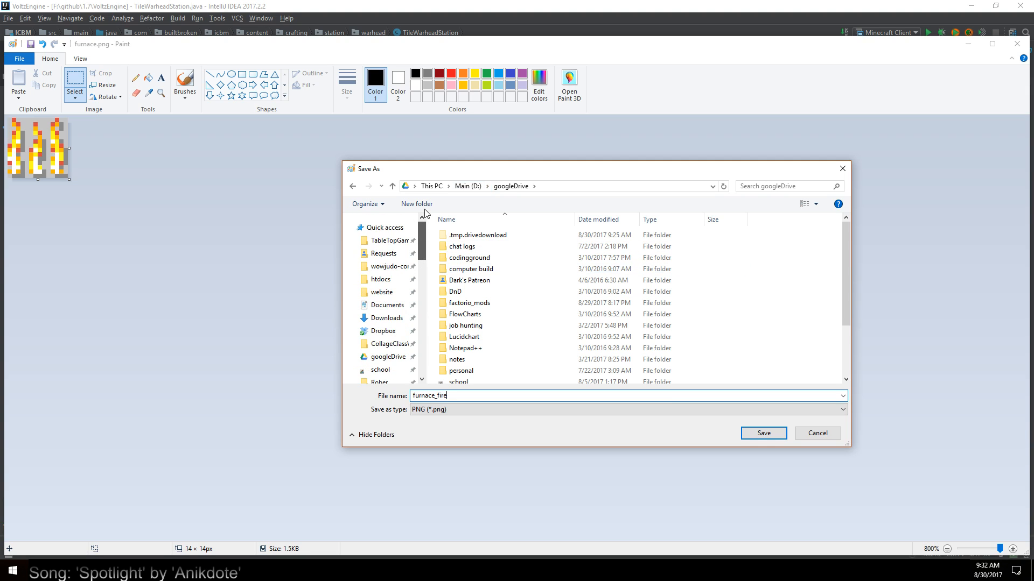
{"action": "scroll", "coordinate": [473, 272], "scroll_direction": "down", "scroll_amount": 3}
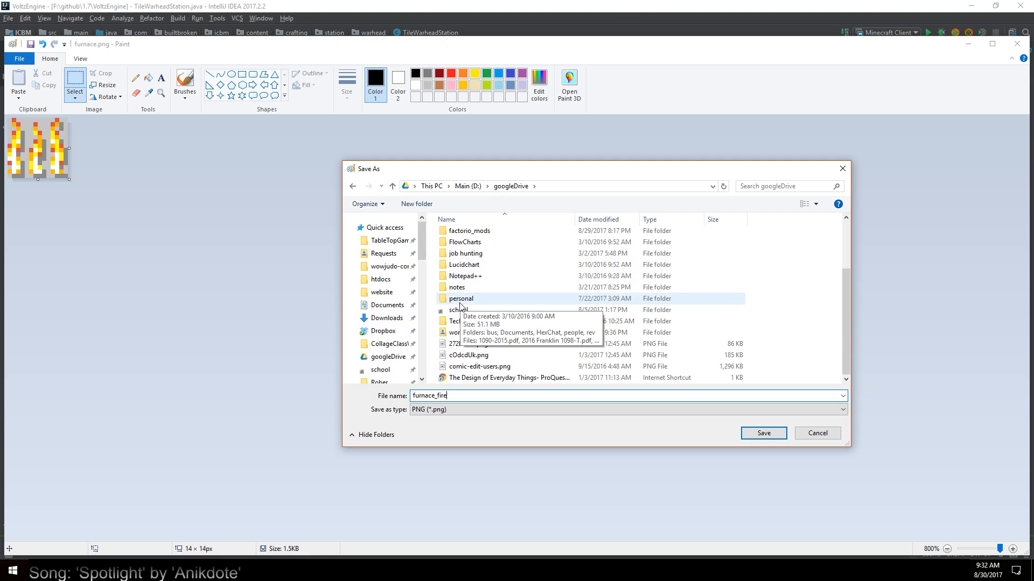
{"action": "double_click", "coordinate": [455, 331]}
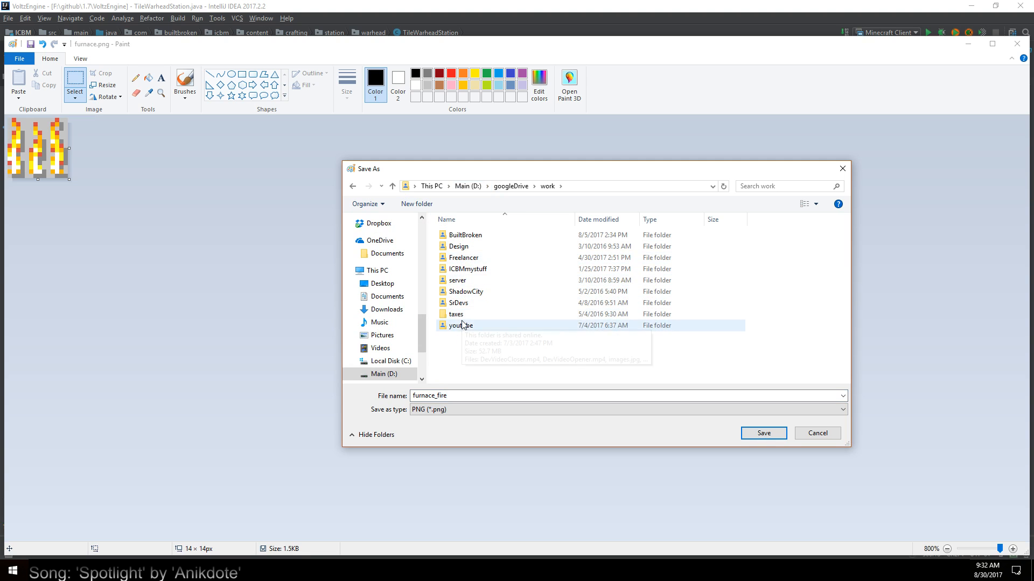
{"action": "double_click", "coordinate": [461, 235]}
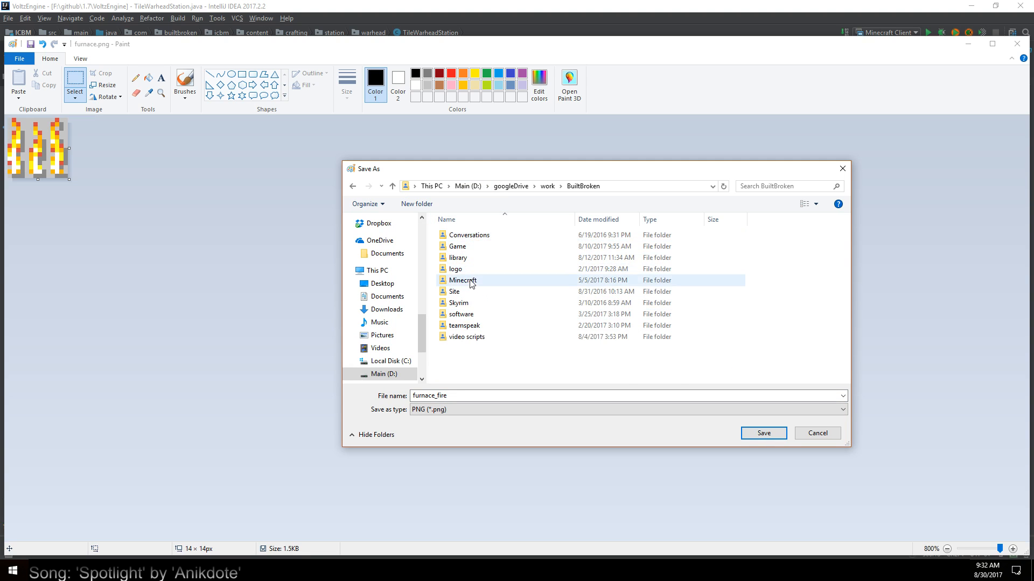
{"action": "double_click", "coordinate": [472, 282]}
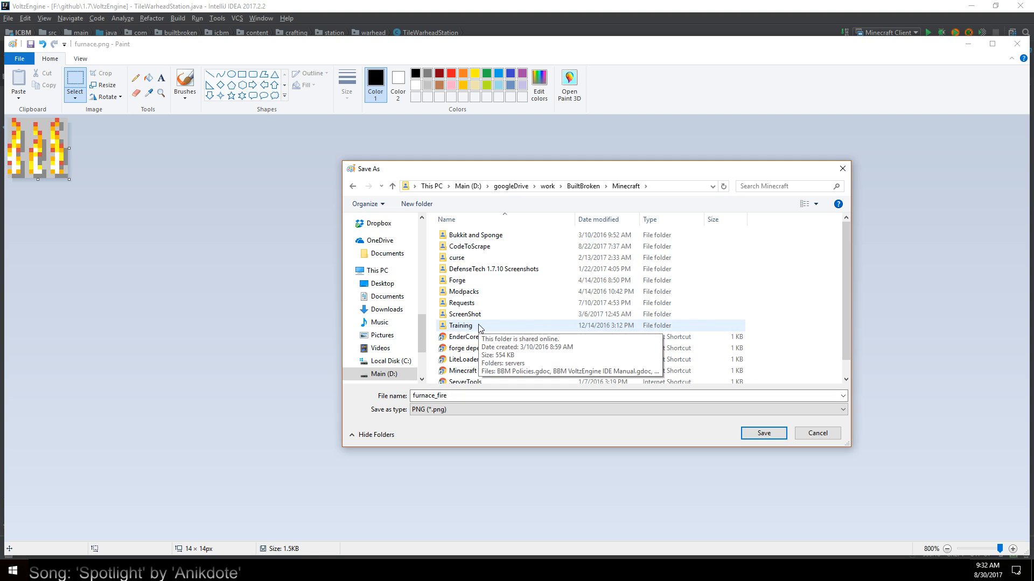
{"action": "double_click", "coordinate": [469, 304]}
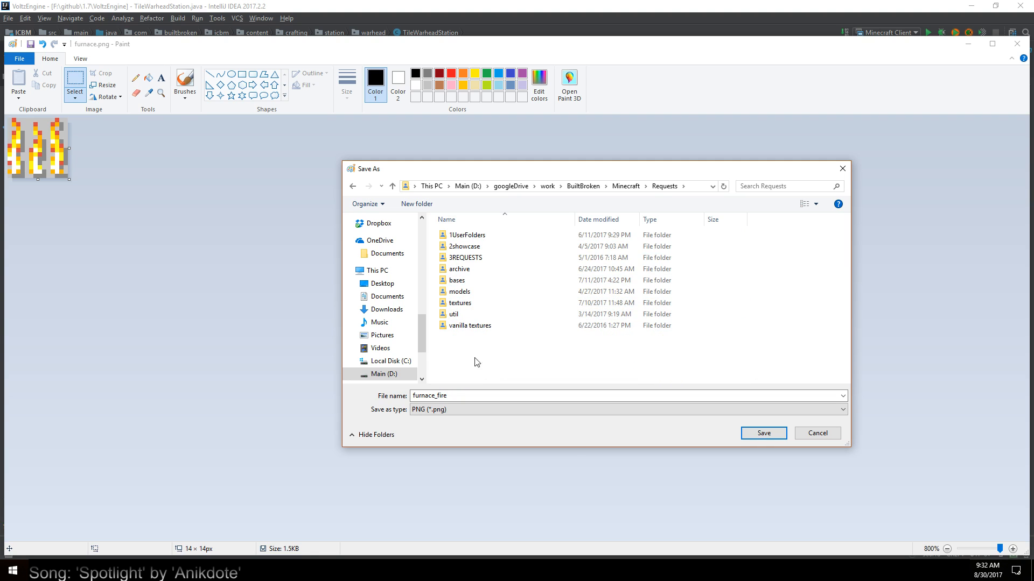
{"action": "right_click", "coordinate": [458, 356]}
{"action": "left_click", "coordinate": [444, 355]}
{"action": "left_click", "coordinate": [770, 435]}
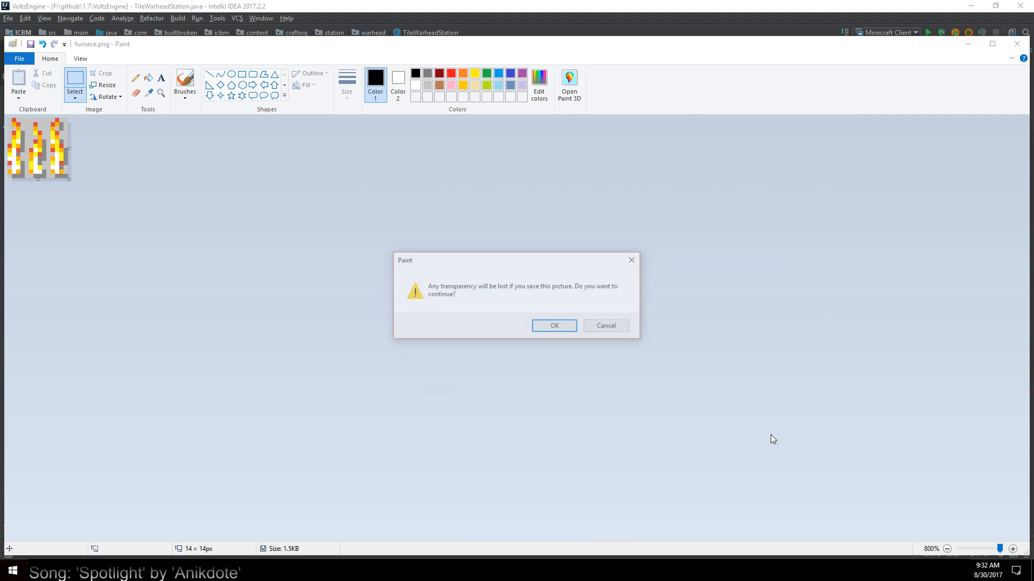
{"action": "left_click", "coordinate": [555, 327]}
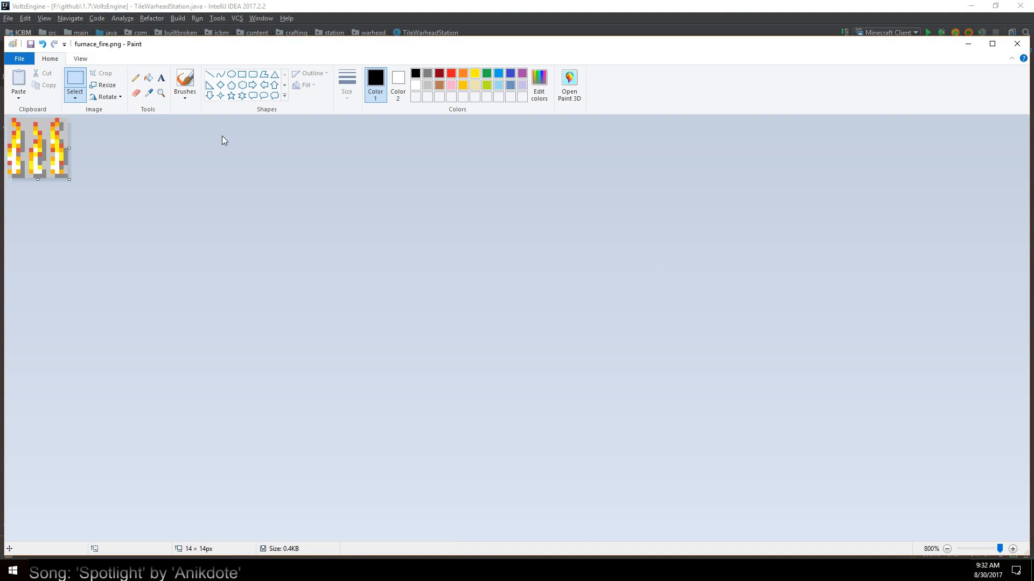
Undo the flame crop and crop the furnace image to the 24 × 17 px white arrow beneath the colored flames
{"action": "key", "text": "ctrl+v"}
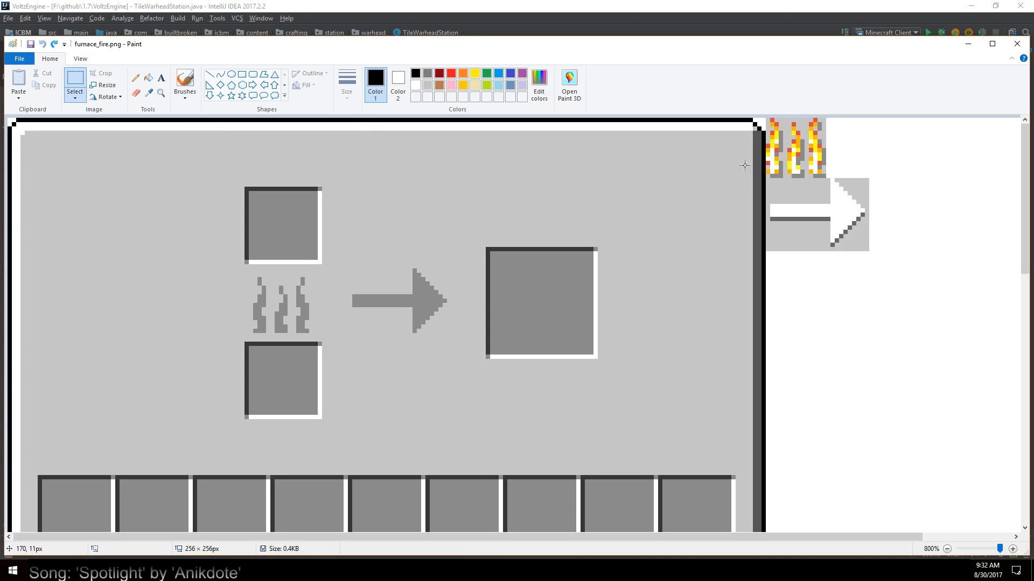
{"action": "left_click_drag", "start_coordinate": [769, 177], "coordinate": [868, 249]}
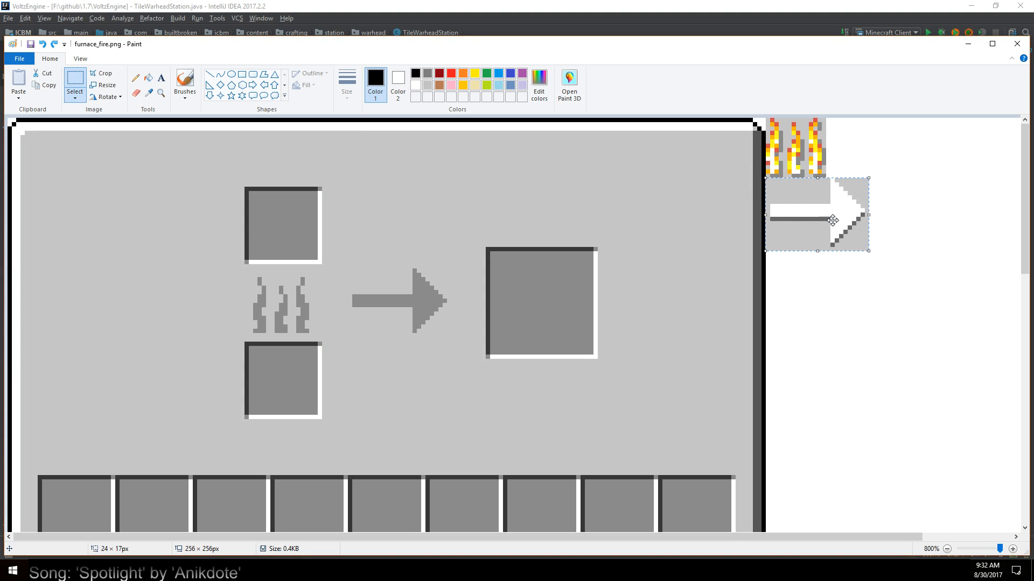
{"action": "right_click", "coordinate": [832, 219]}
{"action": "left_click", "coordinate": [856, 261]}
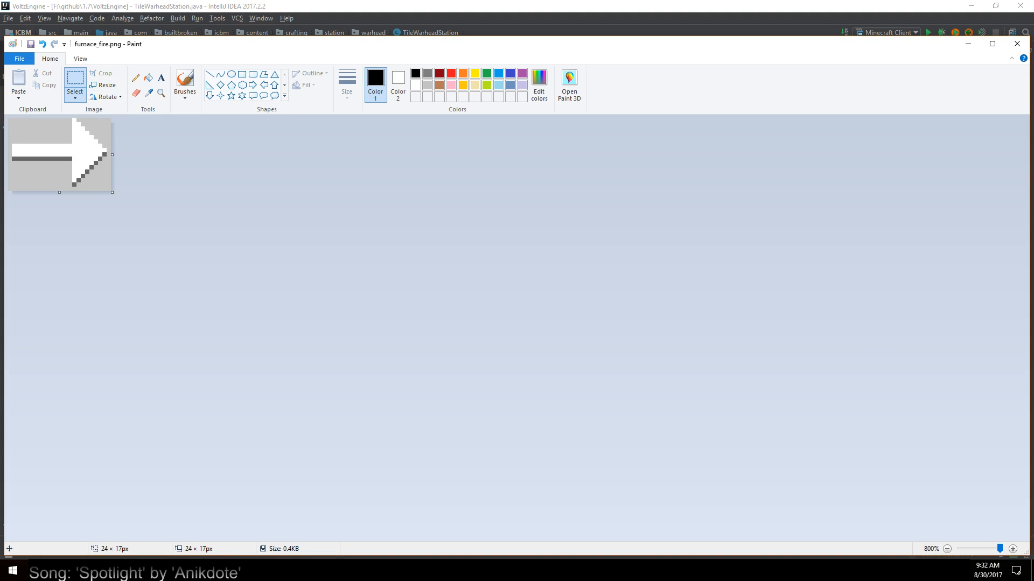
Save a copy of the cropped arrow as furnace_arrow.png in the Requests folder
{"action": "left_click", "coordinate": [20, 58]}
{"action": "left_click", "coordinate": [52, 151]}
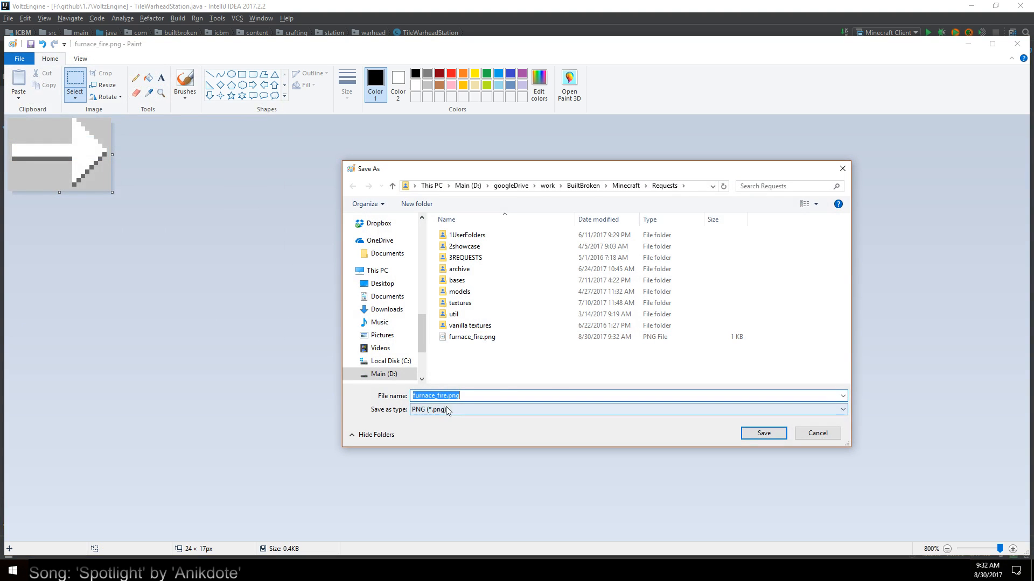
{"action": "left_click", "coordinate": [447, 395]}
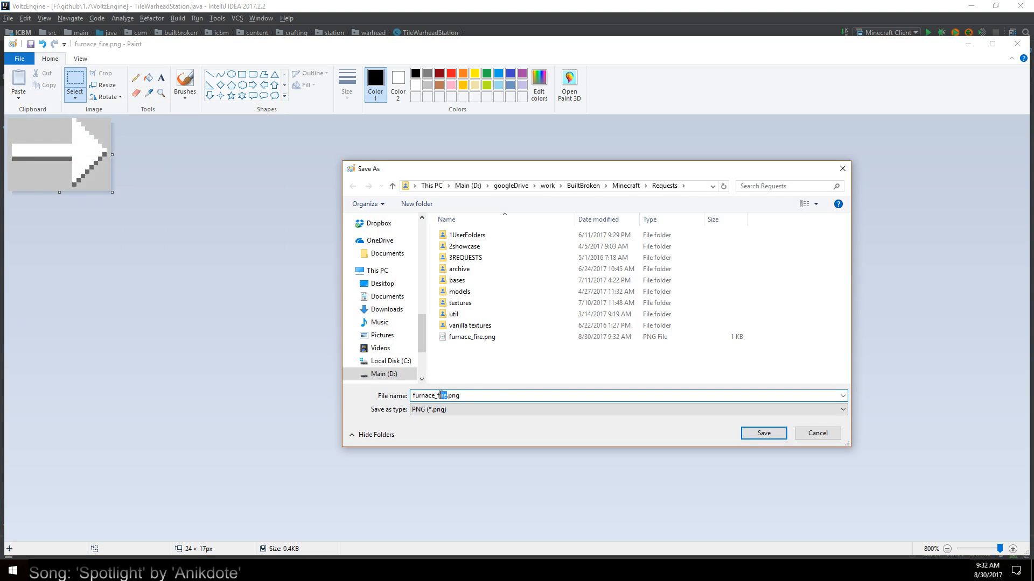
{"action": "type", "text": "arrow"}
{"action": "left_click", "coordinate": [767, 432]}
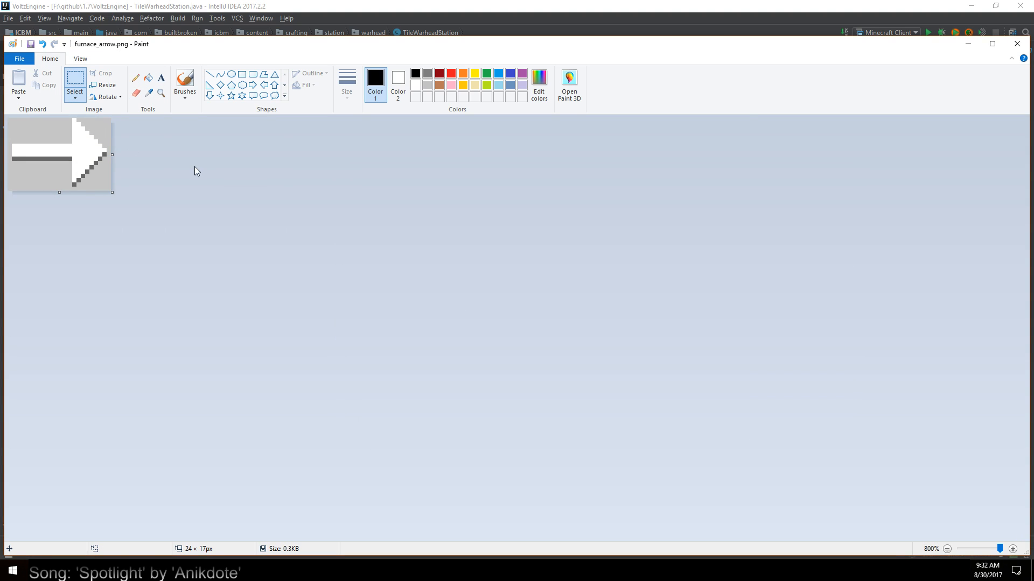
Undo the arrow crop and crop the furnace image to the 18 × 18 px input slot above the grey flames
{"action": "key", "text": "ctrl+z"}
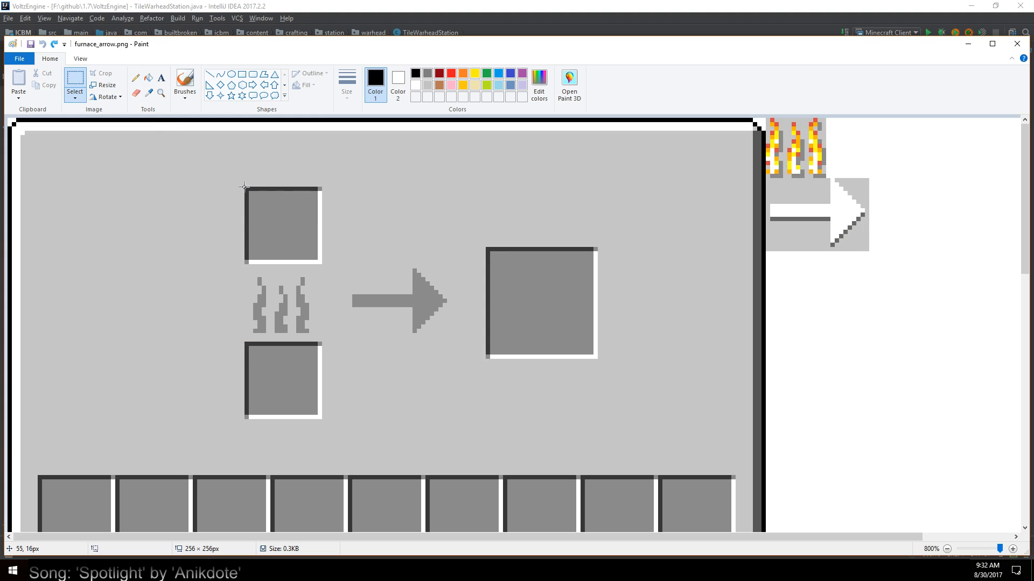
{"action": "left_click_drag", "start_coordinate": [244, 186], "coordinate": [322, 264]}
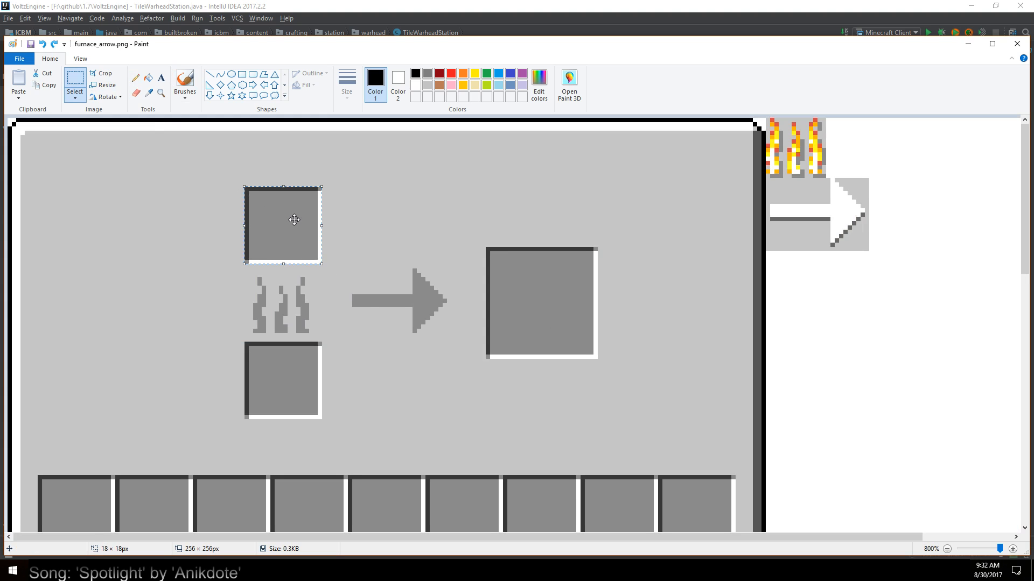
{"action": "right_click", "coordinate": [292, 217]}
{"action": "left_click", "coordinate": [313, 258]}
Save a copy of the cropped input slot as furnace_slot.png in the Requests folder
{"action": "left_click", "coordinate": [19, 58]}
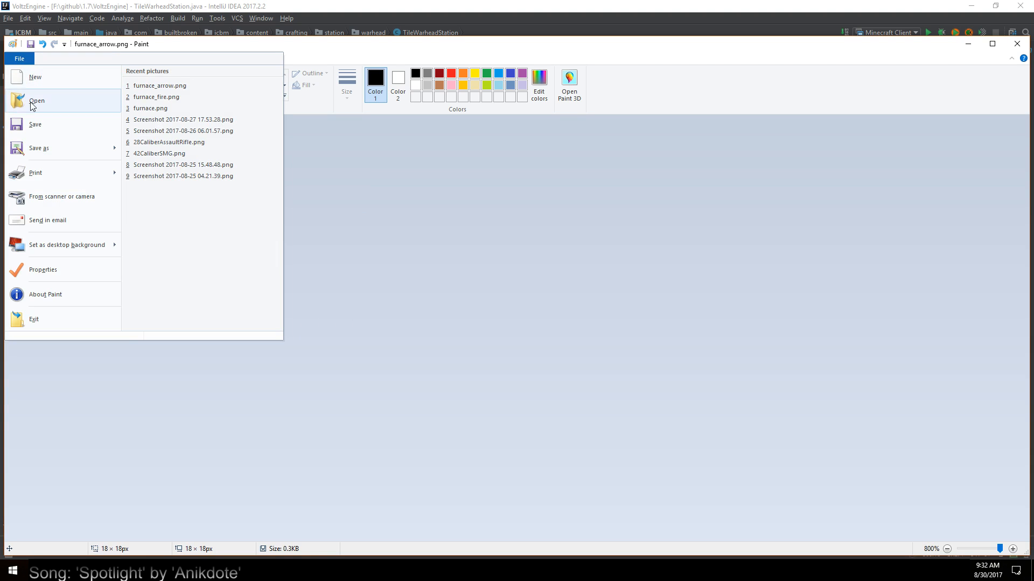
{"action": "left_click", "coordinate": [103, 152]}
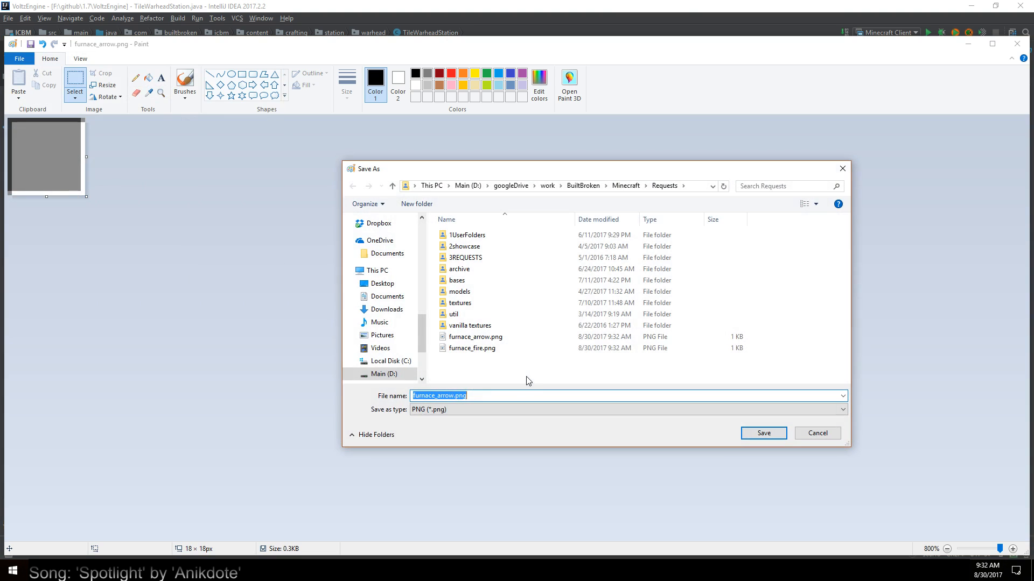
{"action": "left_click", "coordinate": [454, 396]}
{"action": "type", "text": "s"}
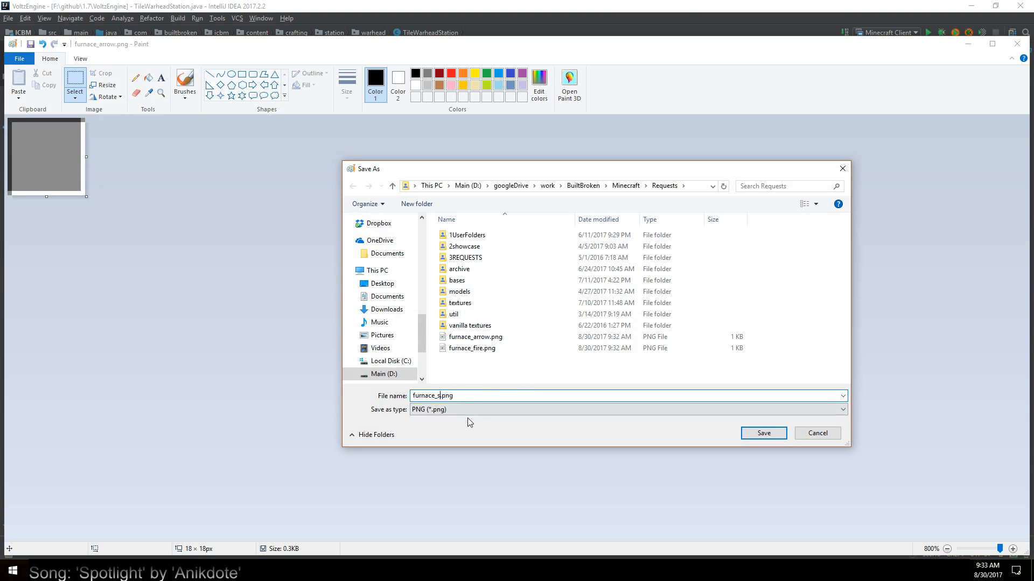
{"action": "type", "text": "lot"}
{"action": "key", "text": "Return"}
Undo the slot crop and crop the furnace image to the 26 × 26 px output slot beside the grey arrow
{"action": "key", "text": "ctrl+v"}
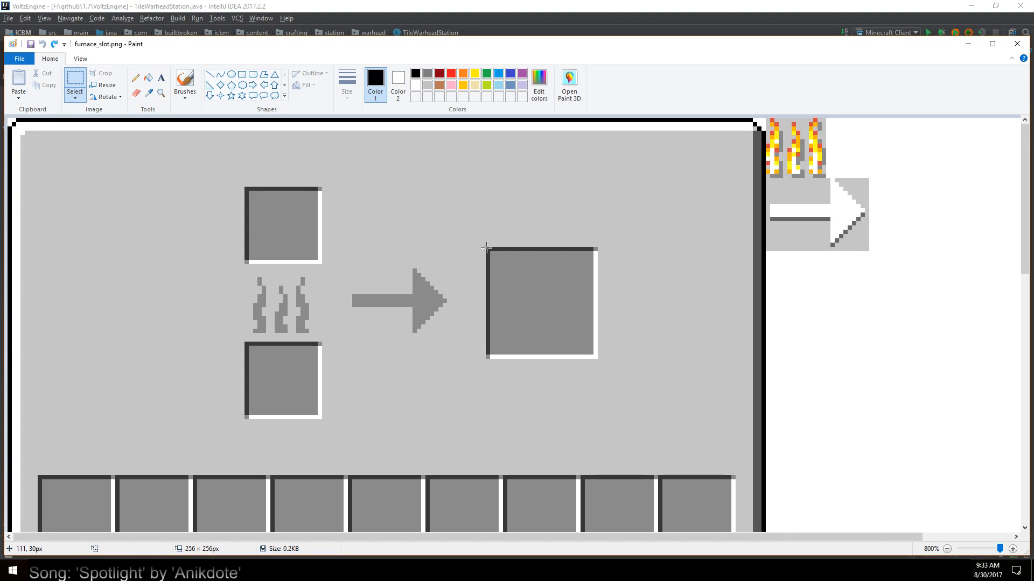
{"action": "left_click_drag", "start_coordinate": [487, 249], "coordinate": [596, 358]}
{"action": "right_click", "coordinate": [572, 321]}
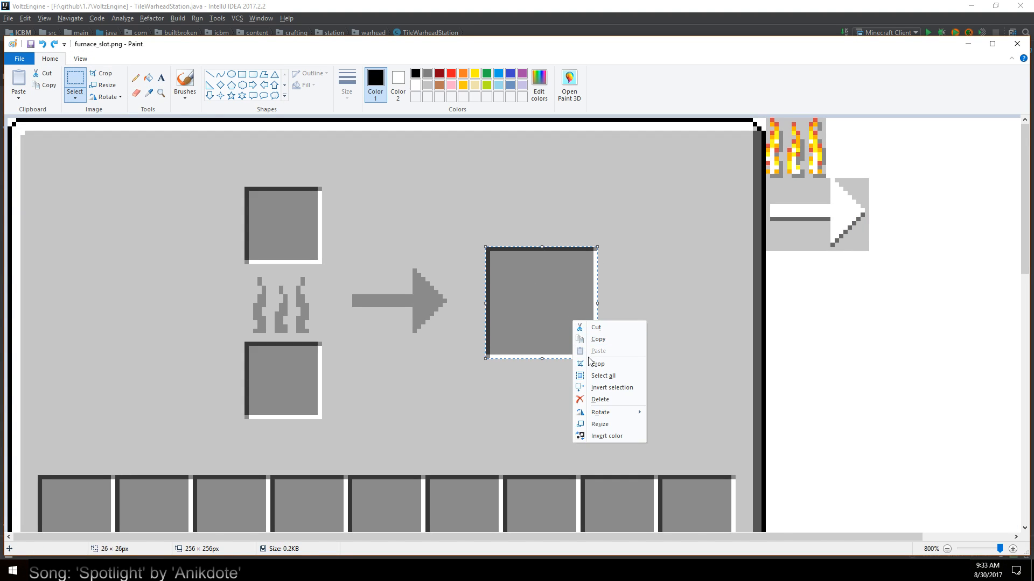
{"action": "left_click", "coordinate": [596, 365]}
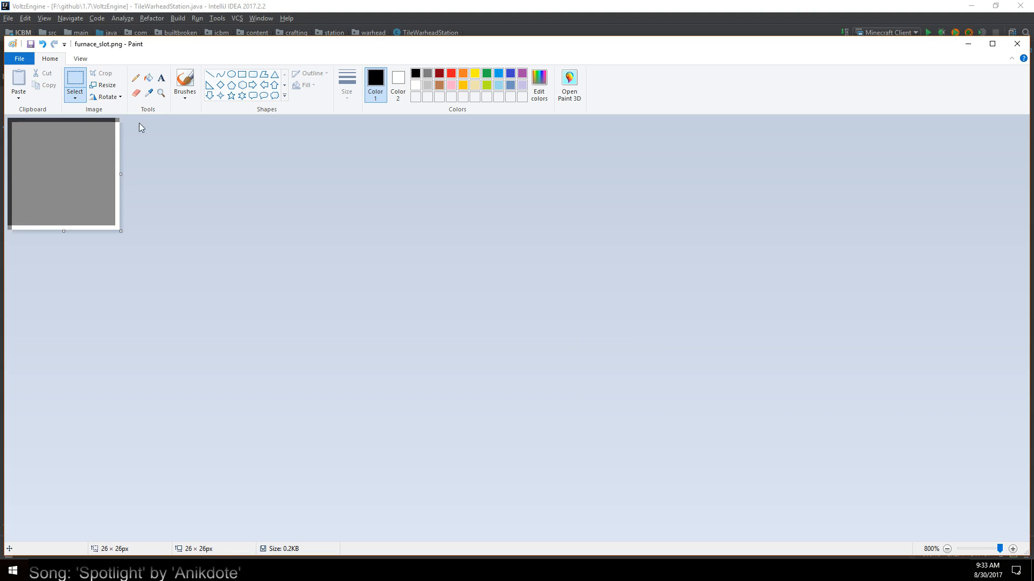
Save a copy of the cropped output slot as furnace_output_slot.png in the Requests folder
{"action": "left_click", "coordinate": [21, 59]}
{"action": "left_click", "coordinate": [47, 147]}
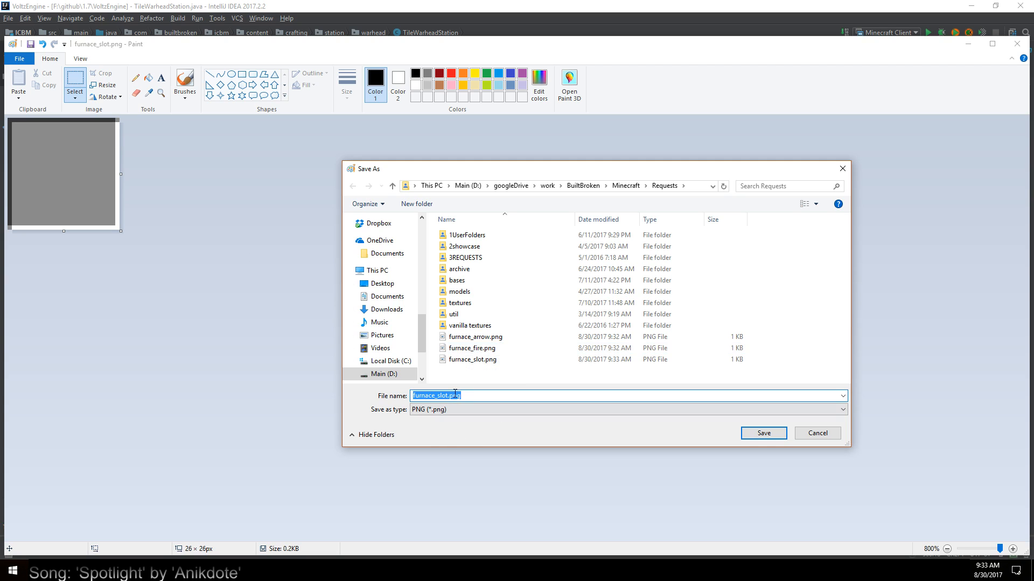
{"action": "left_click_drag", "start_coordinate": [447, 396], "coordinate": [435, 396]}
{"action": "type", "text": "output_slot"}
{"action": "key", "text": "Return"}
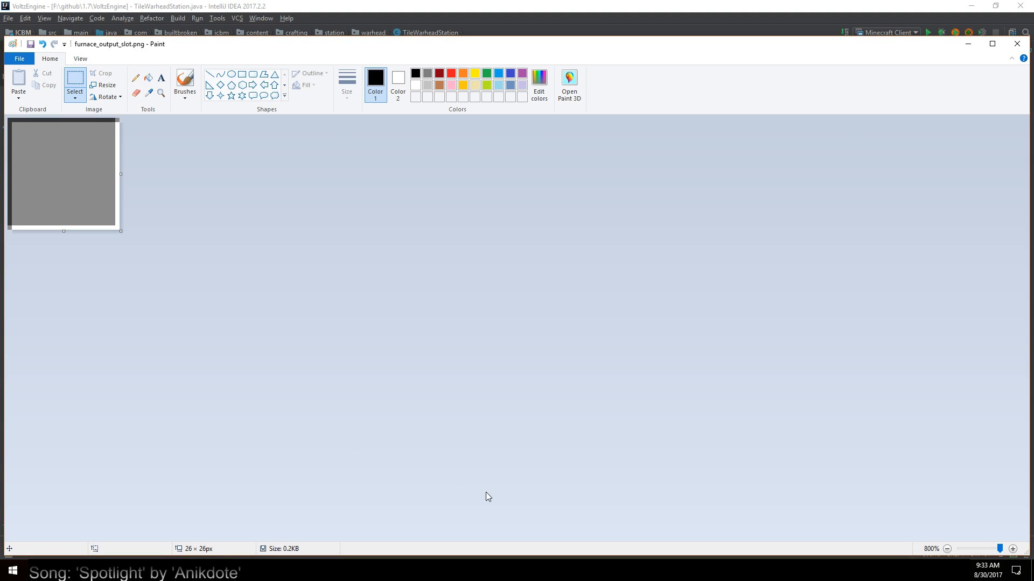
Close the output slot image and reopen the original furnace.png from the wowjudo folder in Paint
{"action": "left_click", "coordinate": [1017, 43]}
{"action": "right_click", "coordinate": [629, 134]}
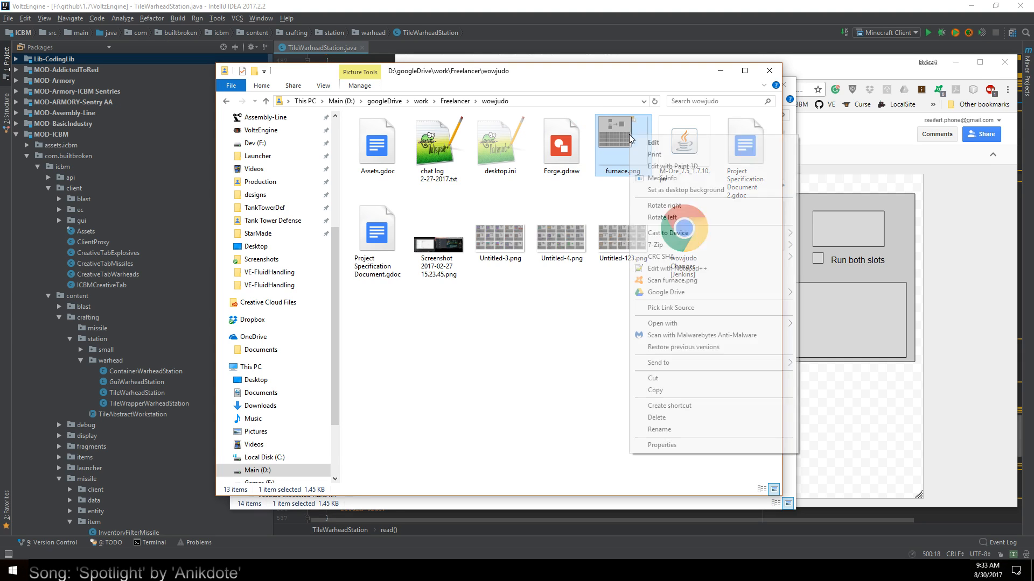
{"action": "left_click", "coordinate": [654, 149]}
Crop furnace.png to the 176 × 166 px furnace GUI panel, removing the colored flames, white arrow and blank area
{"action": "left_click", "coordinate": [161, 92]}
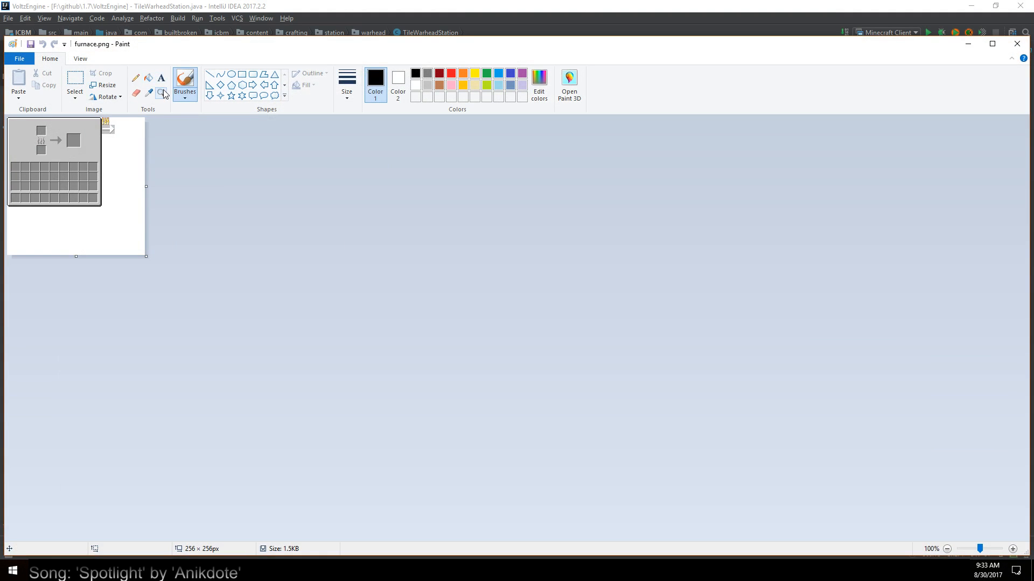
{"action": "left_click", "coordinate": [21, 164]}
{"action": "left_click", "coordinate": [21, 164]}
{"action": "left_click", "coordinate": [76, 75]}
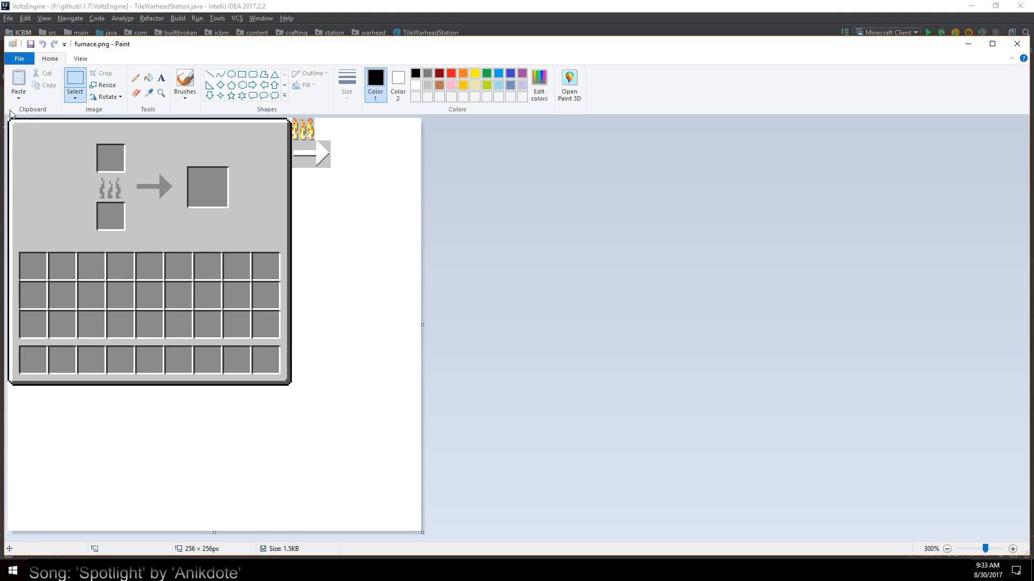
{"action": "left_click_drag", "start_coordinate": [7, 119], "coordinate": [289, 382]}
{"action": "right_click", "coordinate": [275, 364]}
{"action": "left_click", "coordinate": [297, 404]}
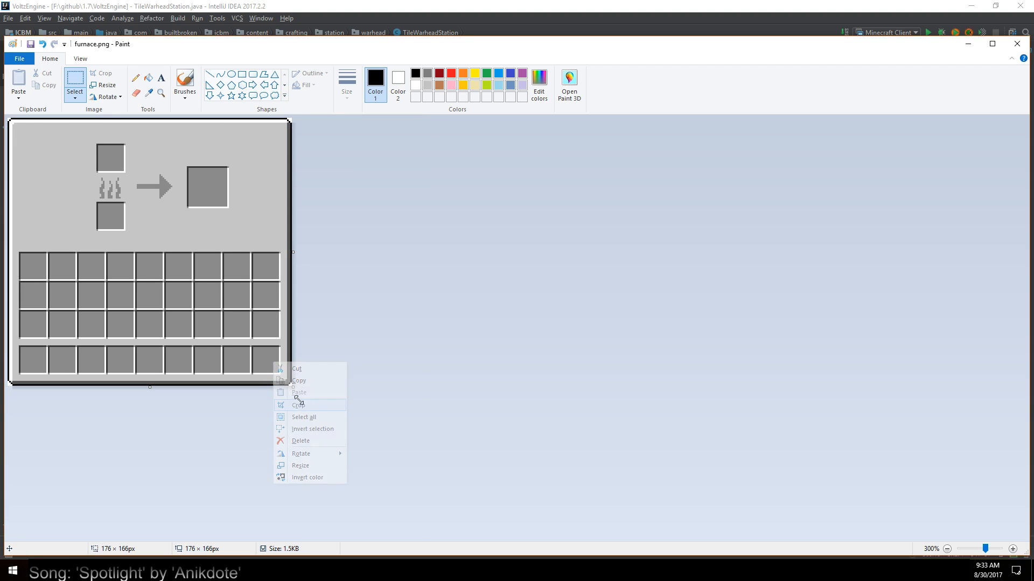
Delete the slots, flames and arrow above the inventory grid and fill the cleared area with the panel's sampled grey
{"action": "left_click_drag", "start_coordinate": [79, 134], "coordinate": [243, 240]}
{"action": "key", "text": "Delete"}
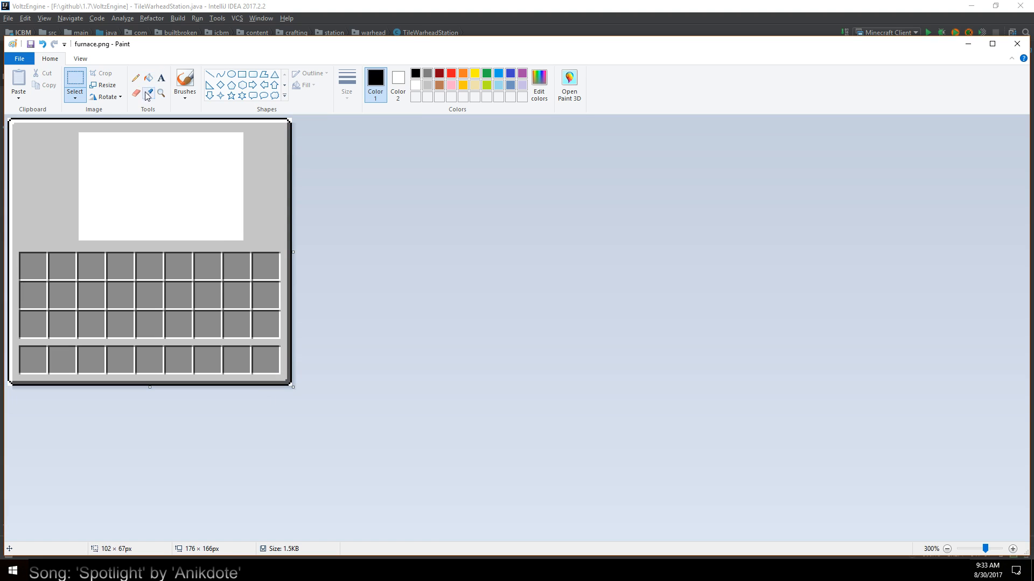
{"action": "left_click", "coordinate": [146, 95]}
{"action": "left_click", "coordinate": [256, 171]}
{"action": "left_click", "coordinate": [149, 77]}
{"action": "left_click", "coordinate": [183, 136]}
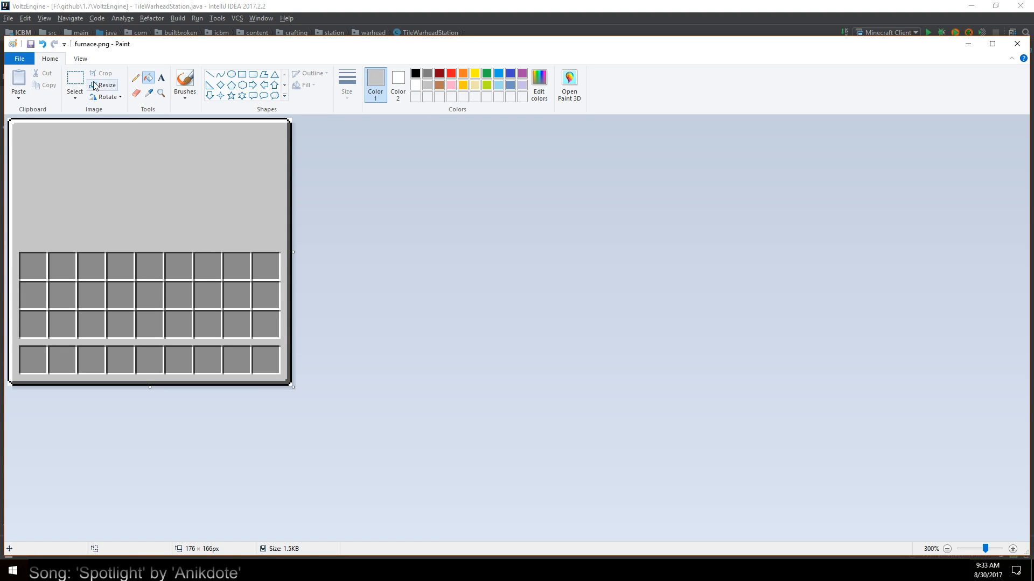
Save a copy of the cleaned GUI panel as base_gui.png in the Requests folder, accepting the loss of transparency
{"action": "left_click", "coordinate": [19, 58]}
{"action": "left_click", "coordinate": [51, 147]}
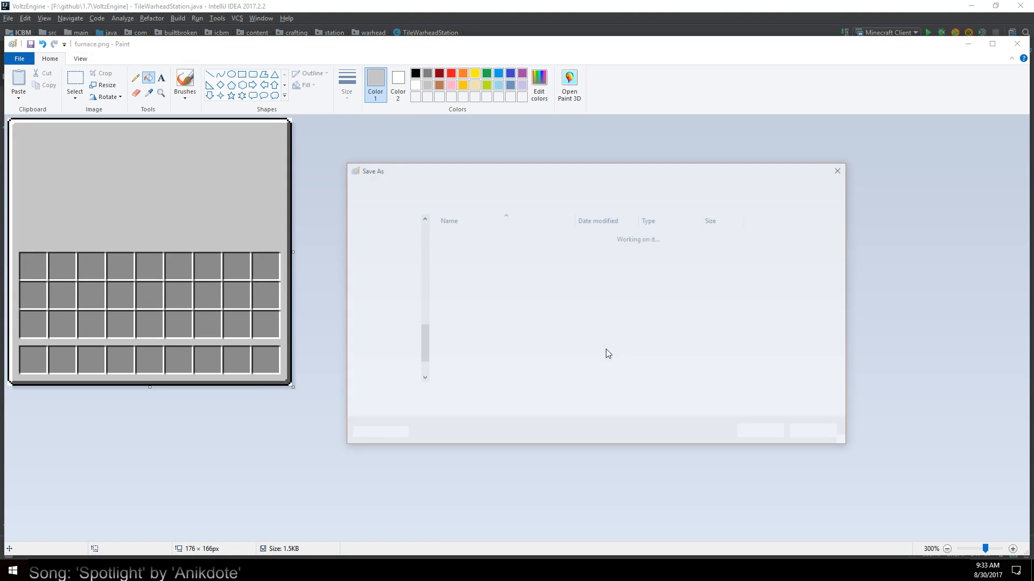
{"action": "left_click", "coordinate": [434, 396]}
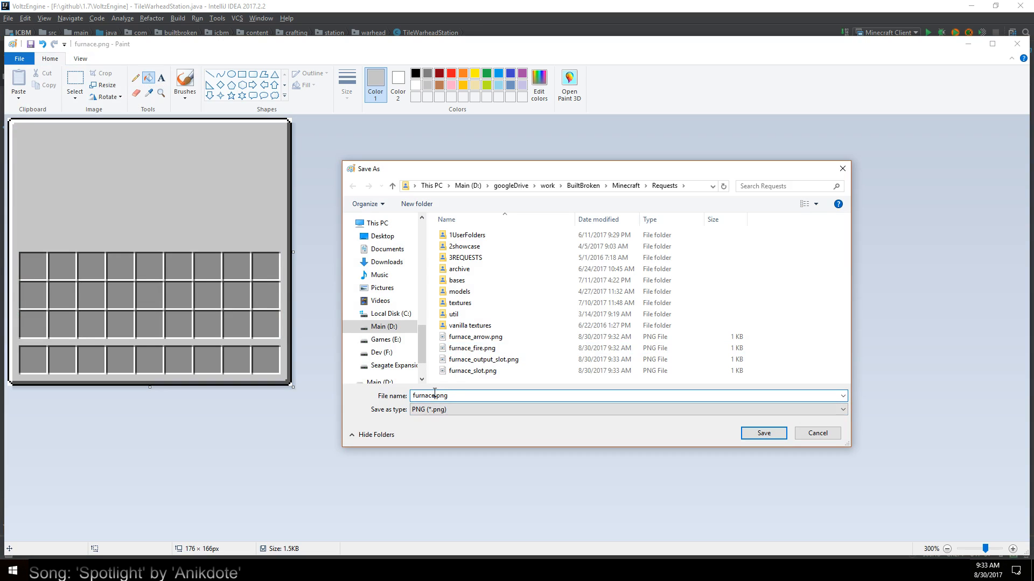
{"action": "left_click_drag", "start_coordinate": [435, 396], "coordinate": [405, 396]}
{"action": "type", "text": "base_gui"}
{"action": "left_click", "coordinate": [781, 438]}
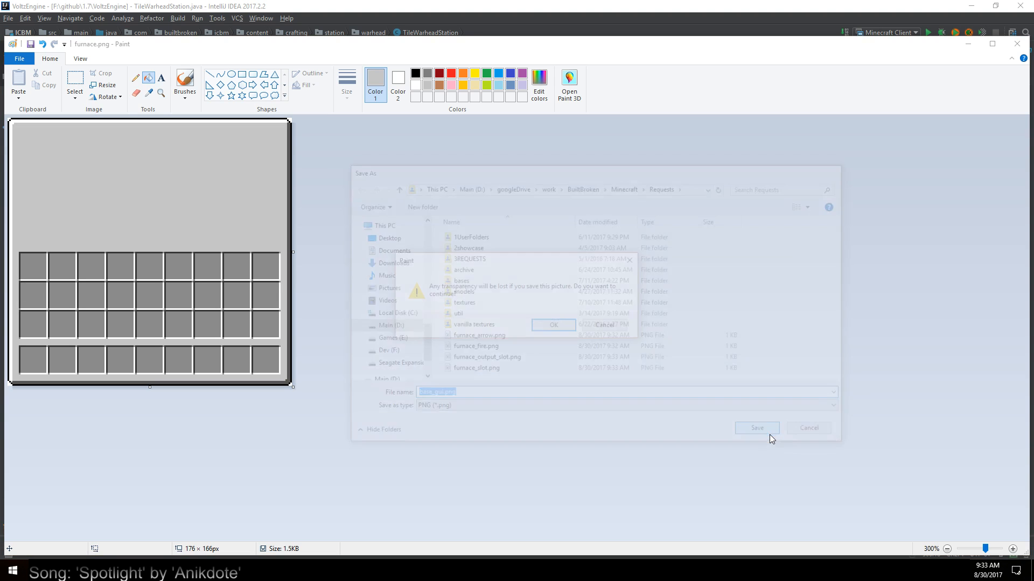
{"action": "left_click", "coordinate": [560, 325]}
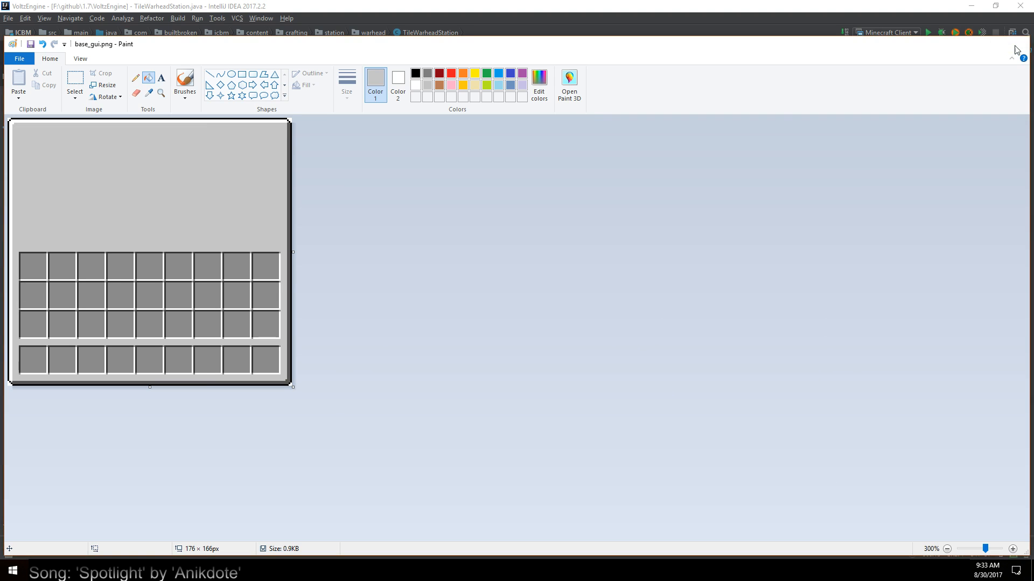
Close the panel image and delete the furnace.png copy from the wowjudo folder
{"action": "left_click", "coordinate": [1017, 44]}
{"action": "key", "text": "Delete"}
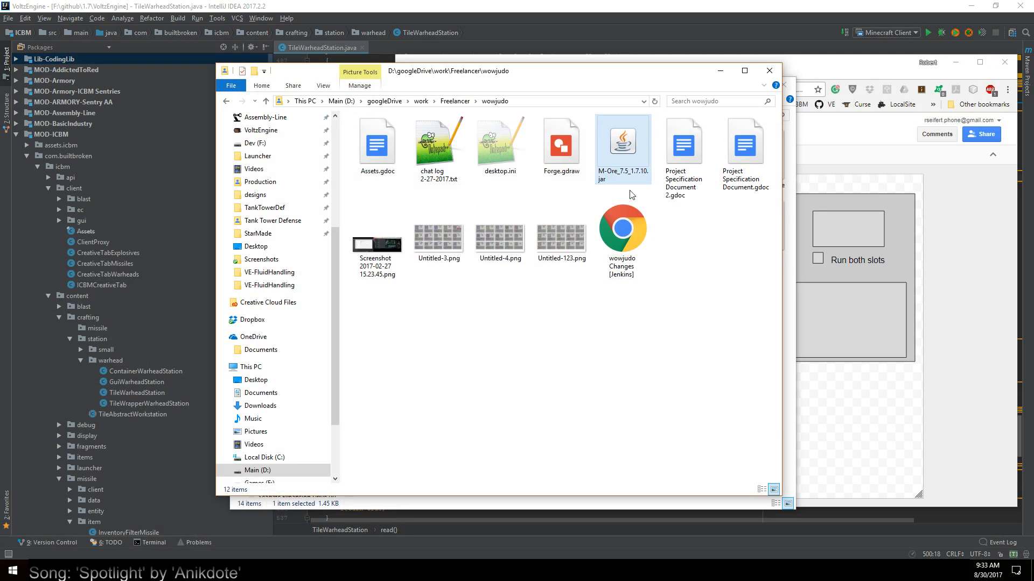
Move the wowjudo folder window aside to uncover the drawing and close the Minecraft container textures folder window
{"action": "left_click", "coordinate": [790, 68]}
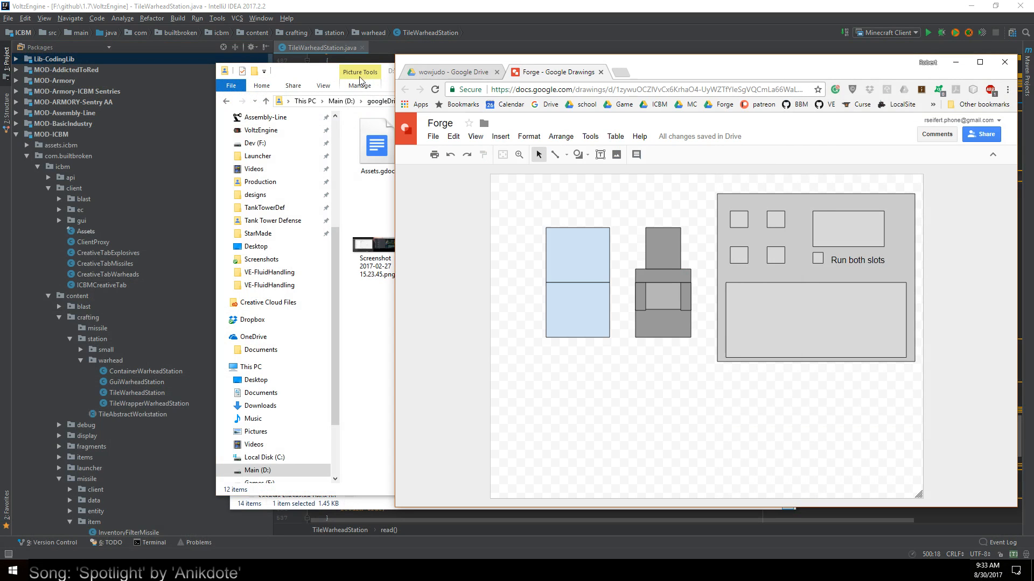
{"action": "left_click", "coordinate": [384, 67]}
{"action": "left_click_drag", "start_coordinate": [524, 74], "coordinate": [390, 134]}
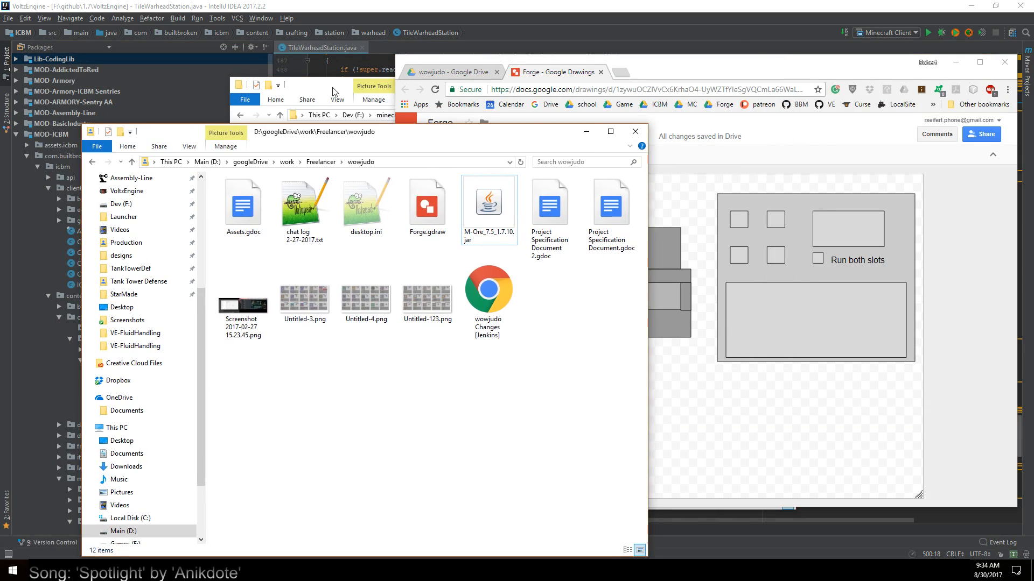
{"action": "left_click", "coordinate": [332, 88]}
{"action": "left_click_drag", "start_coordinate": [368, 80], "coordinate": [285, 91]}
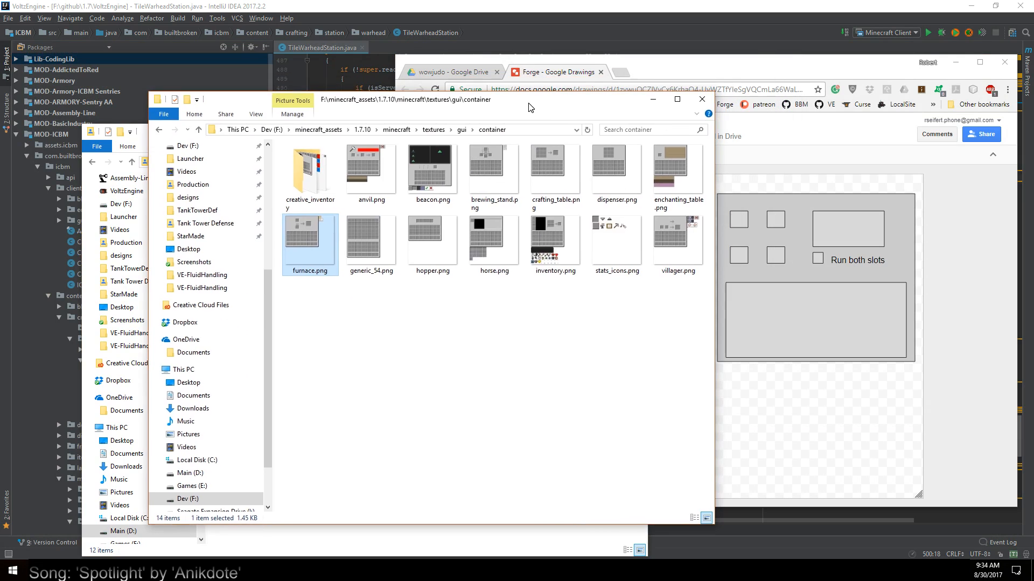
{"action": "left_click", "coordinate": [701, 97]}
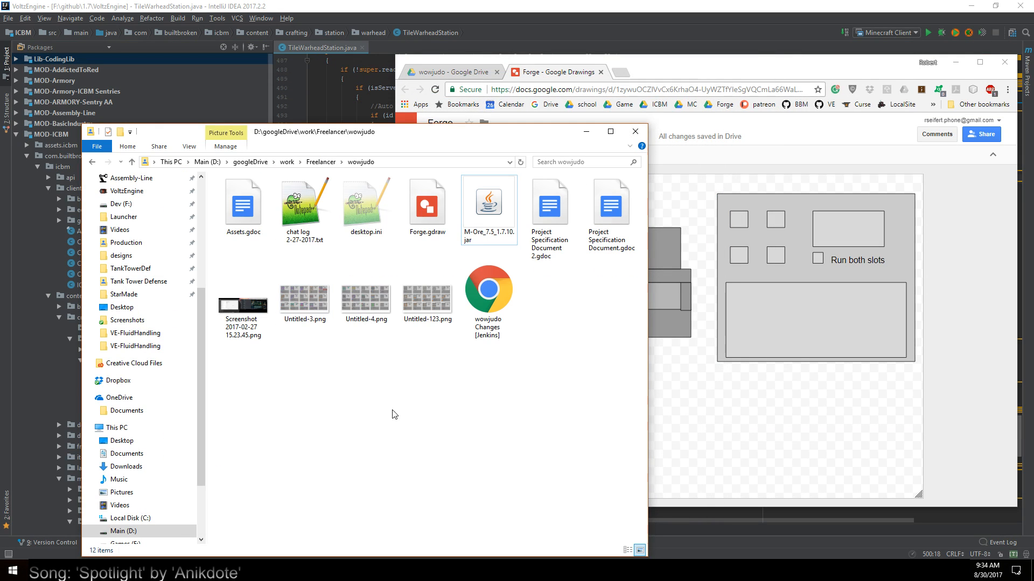
Open the Requests folder under work, BuiltBroken, Minecraft in the remaining folder window
{"action": "left_click", "coordinate": [288, 164]}
{"action": "left_click", "coordinate": [574, 309]}
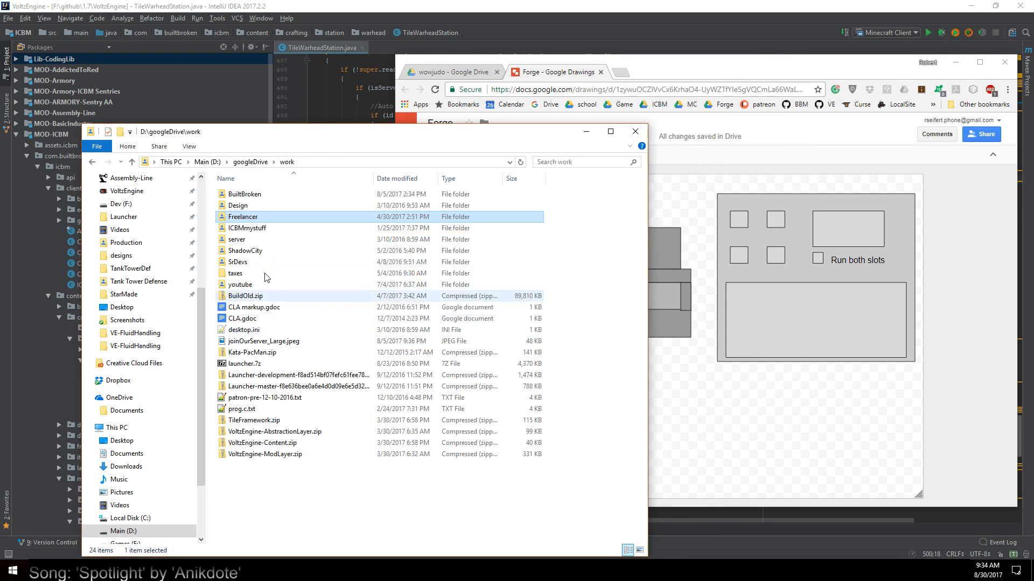
{"action": "left_click", "coordinate": [248, 196]}
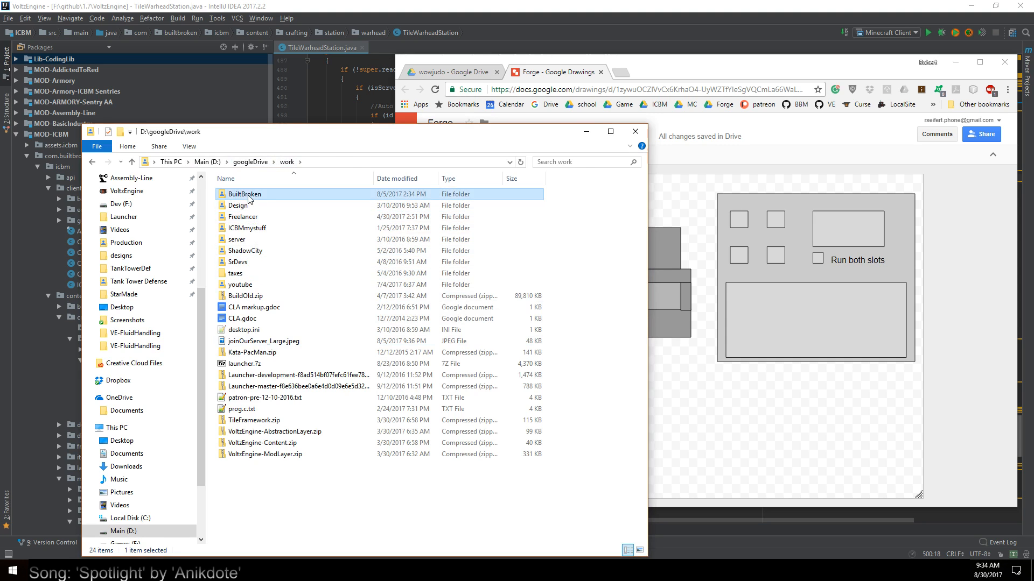
{"action": "double_click", "coordinate": [248, 196]}
{"action": "double_click", "coordinate": [245, 239]}
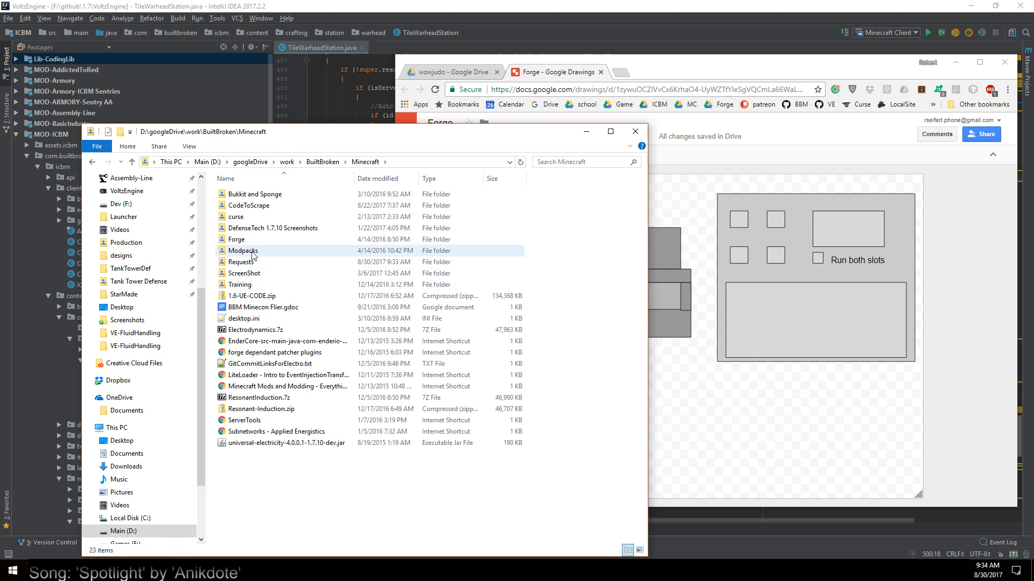
{"action": "double_click", "coordinate": [245, 263]}
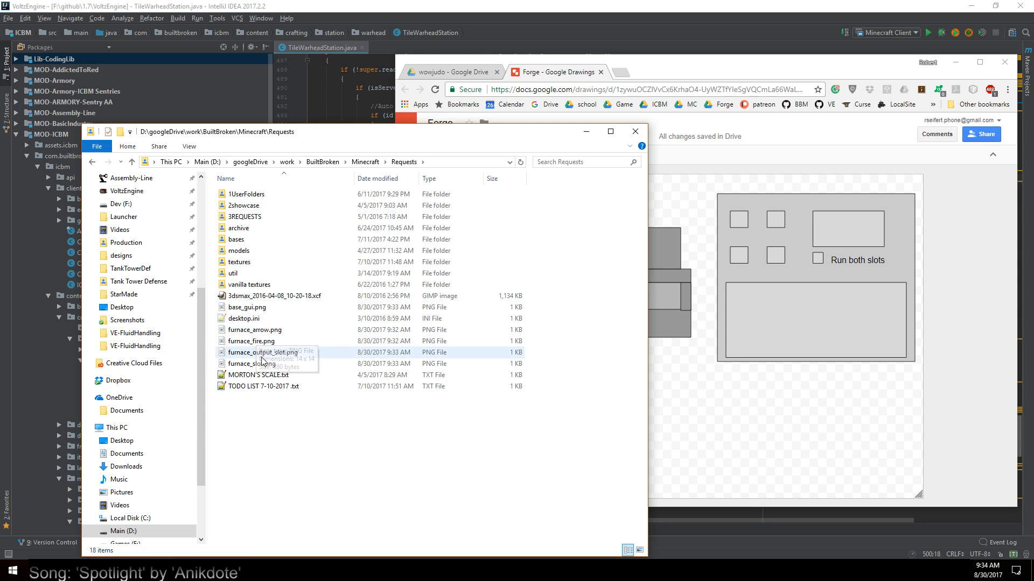
Insert base_gui.png into the Forge drawing, place it below the blue rectangles and enlarge it to about twice its size
{"action": "left_click_drag", "start_coordinate": [247, 307], "coordinate": [791, 372]}
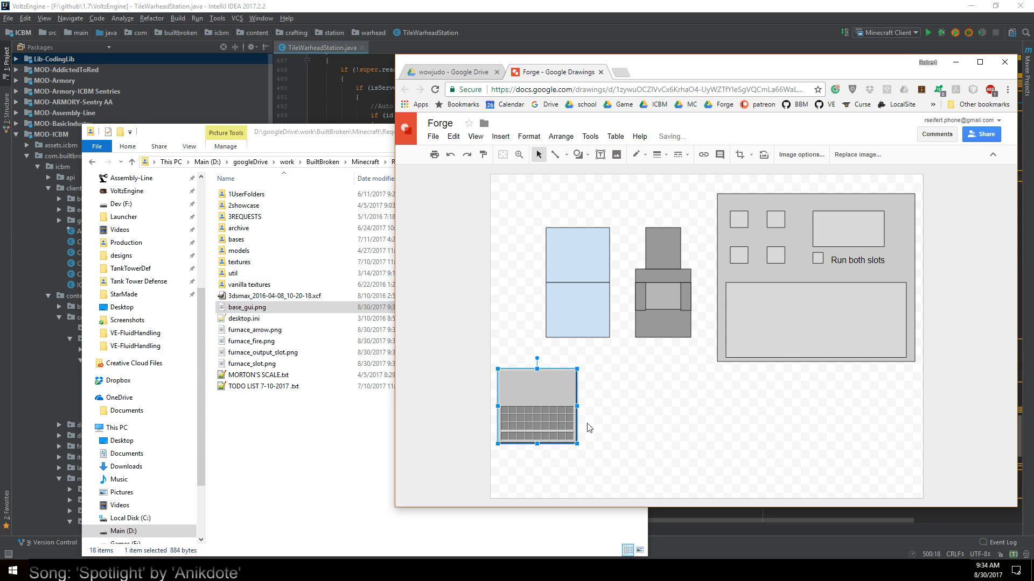
{"action": "left_click_drag", "start_coordinate": [533, 392], "coordinate": [528, 363]}
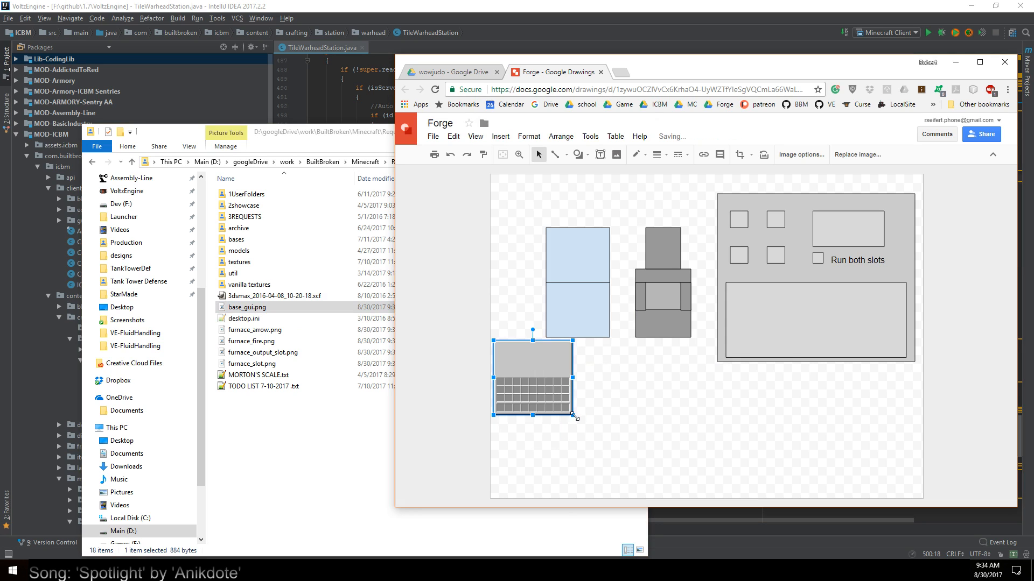
{"action": "left_click_drag", "start_coordinate": [572, 415], "coordinate": [656, 460]}
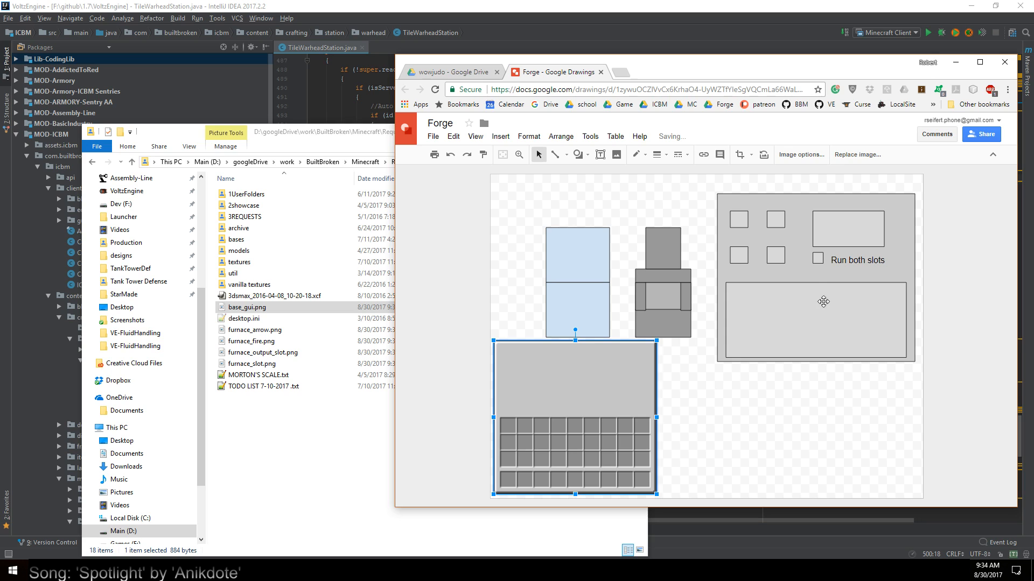
Delete the hand-drawn GUI mockup, including its background, slot boxes, inventory rectangle and "Run both slots" label
{"action": "left_click", "coordinate": [888, 292]}
{"action": "left_click", "coordinate": [905, 251]}
{"action": "key", "text": "Delete"}
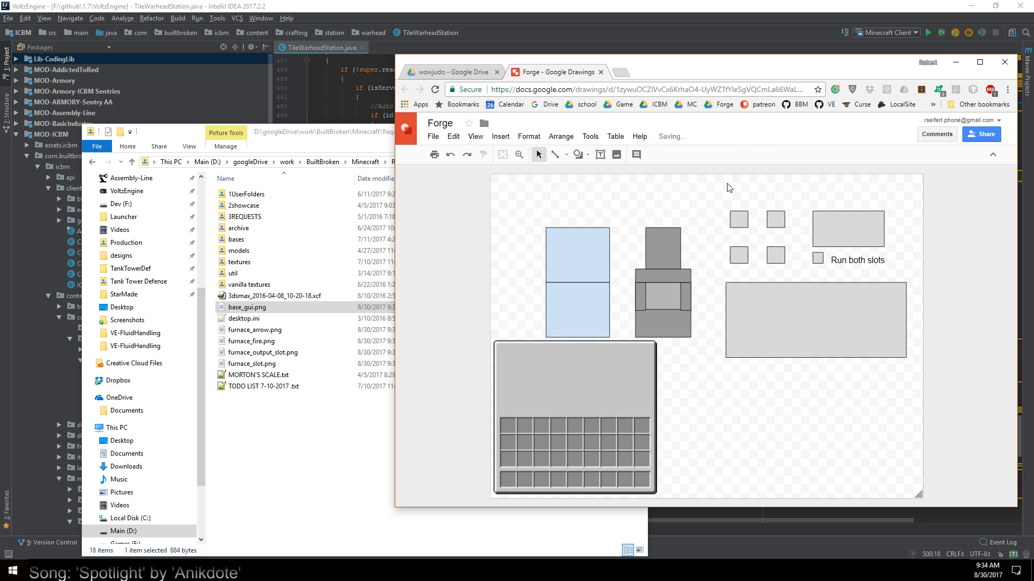
{"action": "left_click_drag", "start_coordinate": [717, 200], "coordinate": [920, 392]}
{"action": "key", "text": "Delete"}
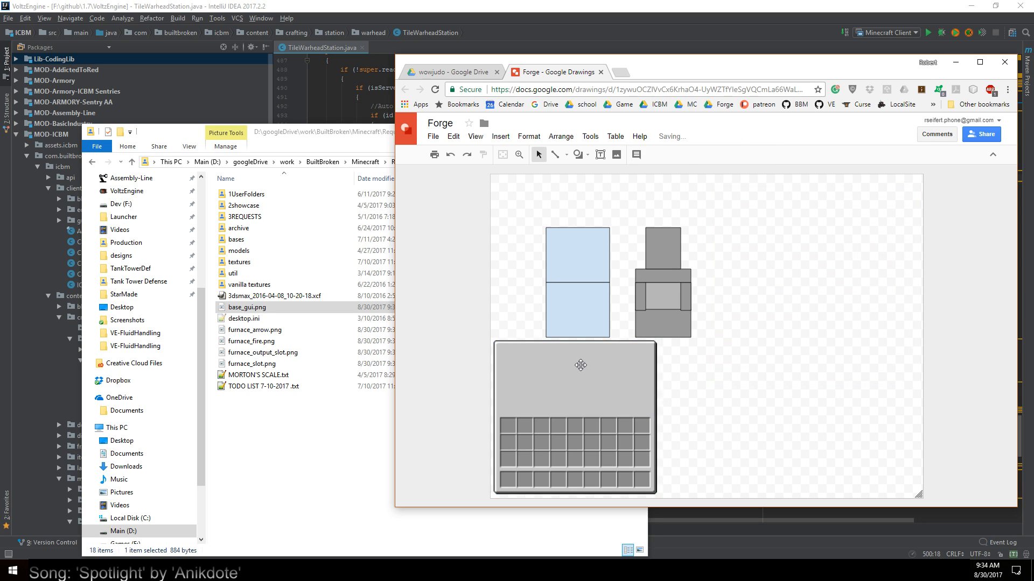
Move the GUI panel to the right of the canvas and the blue and grey forge shapes into its upper-left corner
{"action": "left_click_drag", "start_coordinate": [621, 355], "coordinate": [813, 222]}
{"action": "left_click_drag", "start_coordinate": [494, 196], "coordinate": [712, 359]}
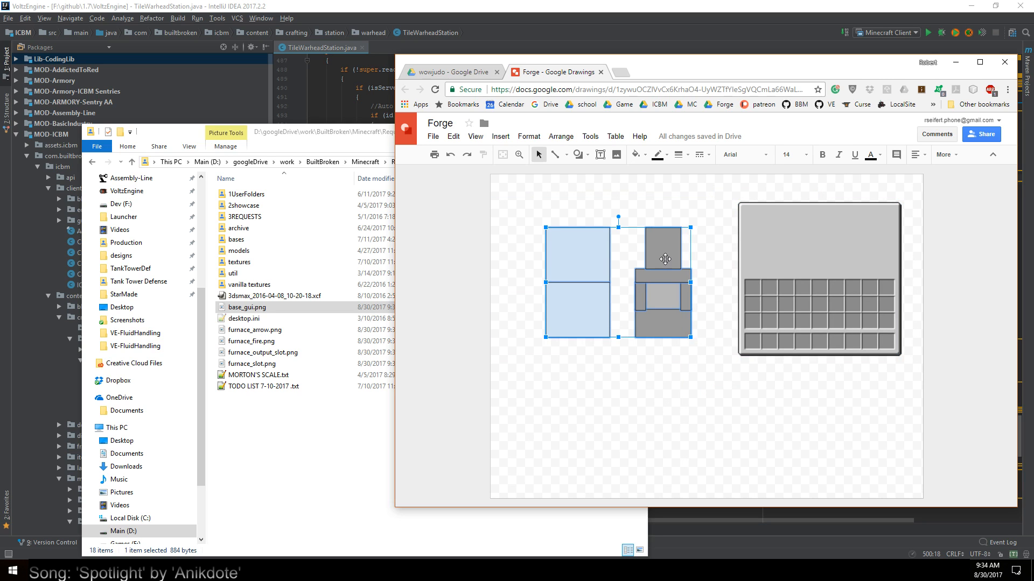
{"action": "left_click_drag", "start_coordinate": [664, 261], "coordinate": [609, 204]}
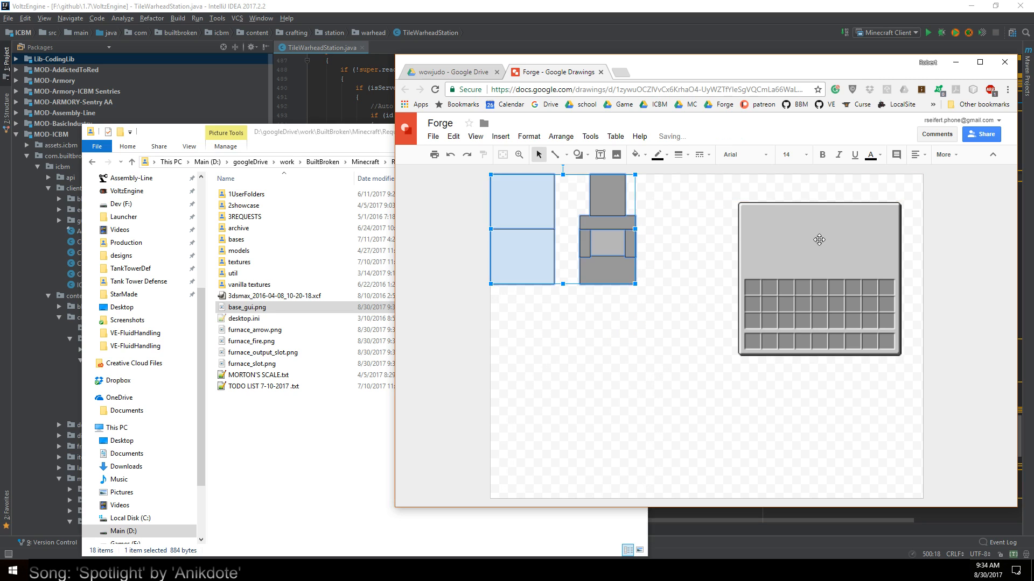
Place the GUI panel directly beside the grey forge shape and enlarge it almost to the canvas's right edge
{"action": "left_click_drag", "start_coordinate": [818, 242], "coordinate": [719, 214]}
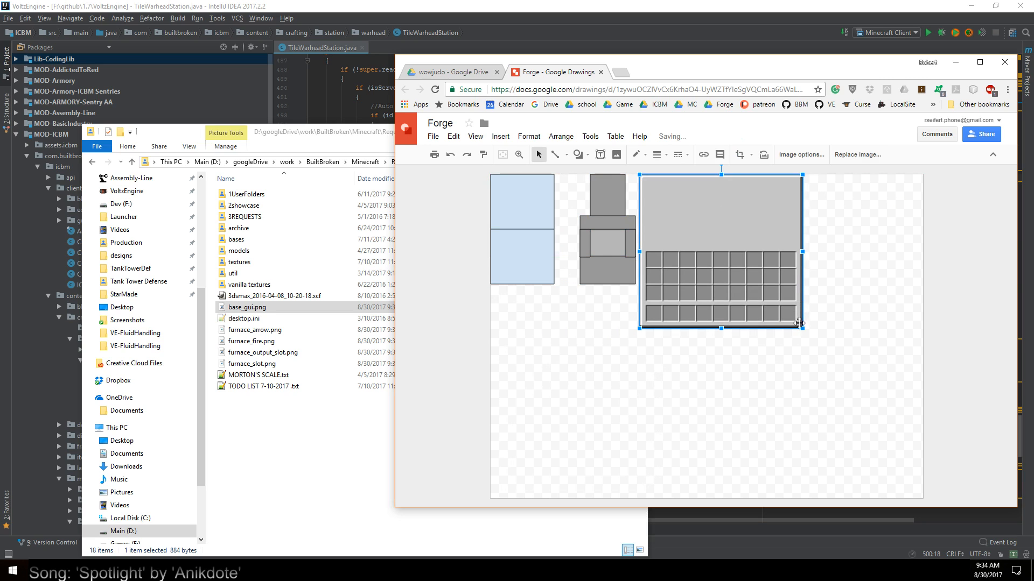
{"action": "left_click_drag", "start_coordinate": [802, 328], "coordinate": [918, 437]}
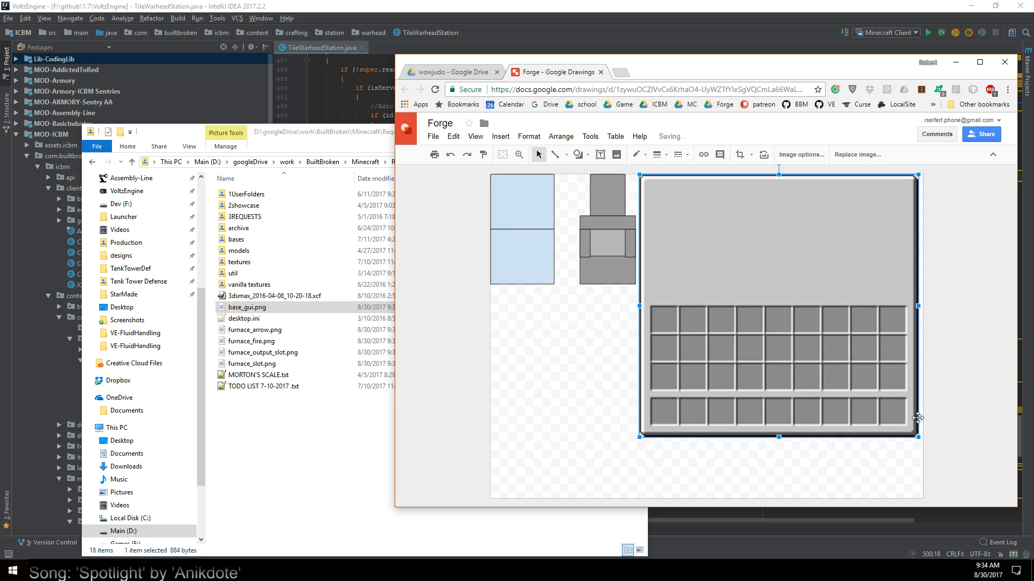
{"action": "left_click", "coordinate": [739, 488]}
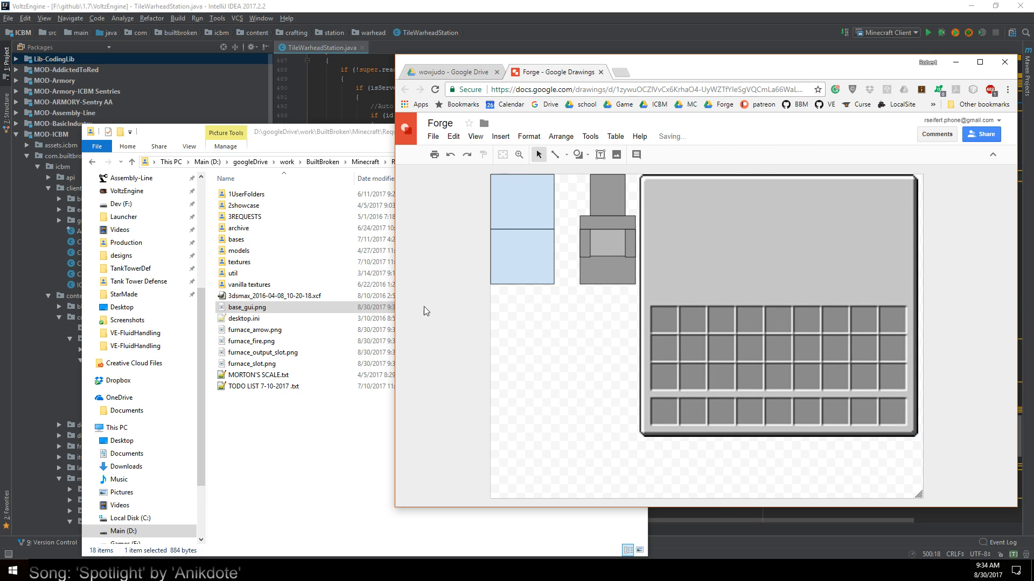
Insert furnace_slot.png from the Requests folder into the drawing and select the small slot image below the blue rectangles
{"action": "left_click", "coordinate": [243, 333]}
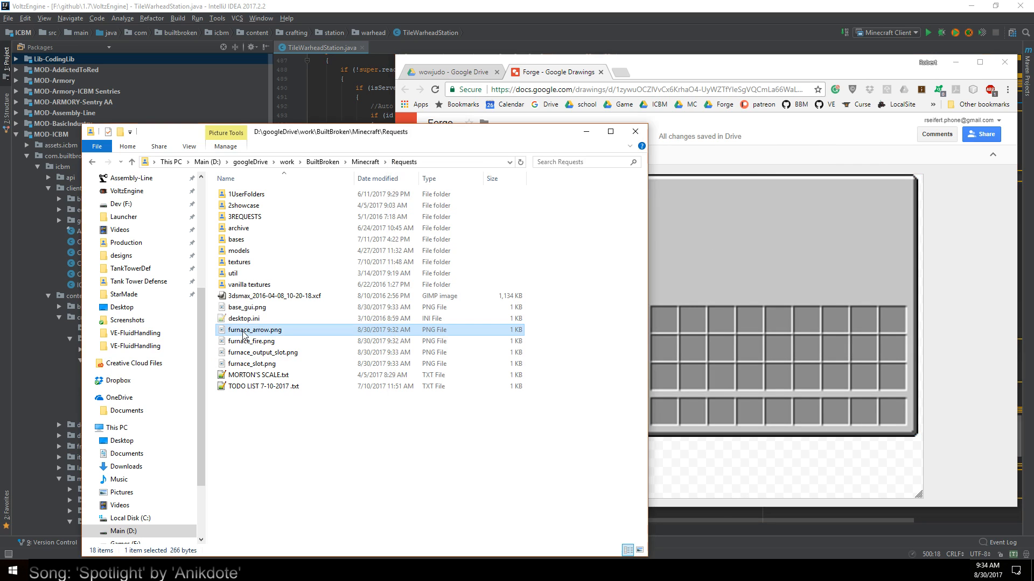
{"action": "left_click", "coordinate": [252, 365]}
{"action": "left_click_drag", "start_coordinate": [252, 366], "coordinate": [734, 240]}
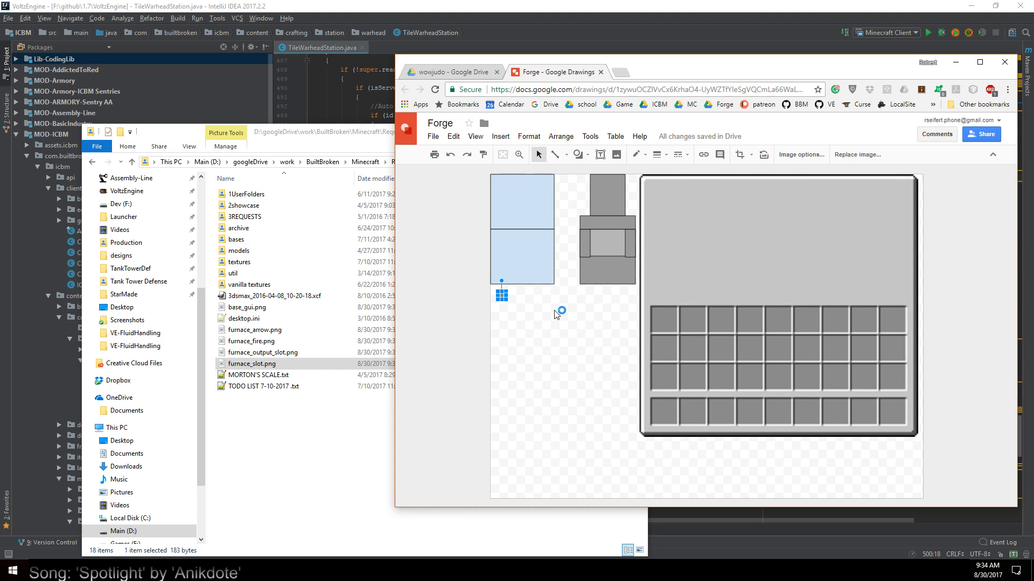
{"action": "left_click", "coordinate": [741, 258]}
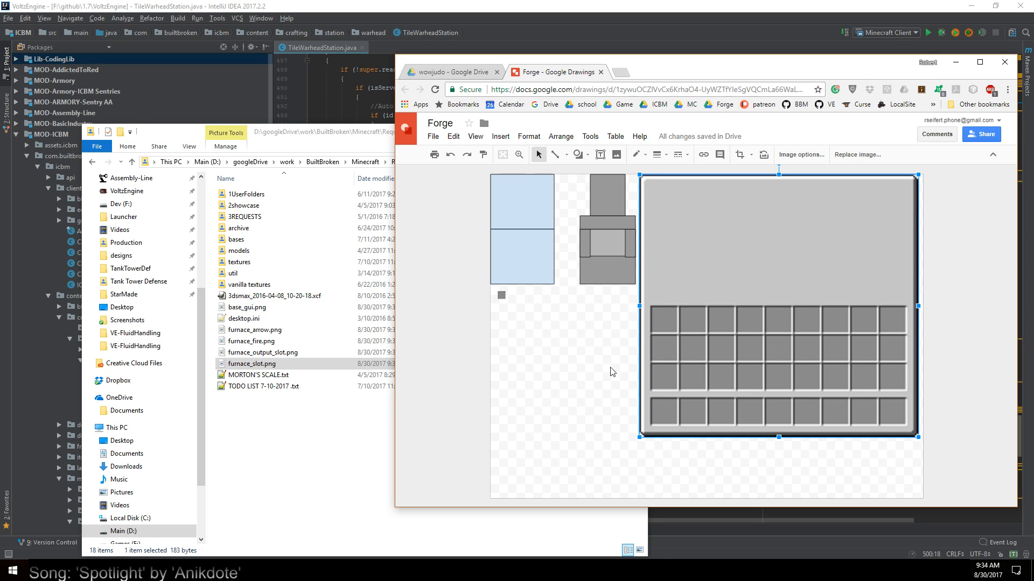
{"action": "left_click", "coordinate": [501, 295]}
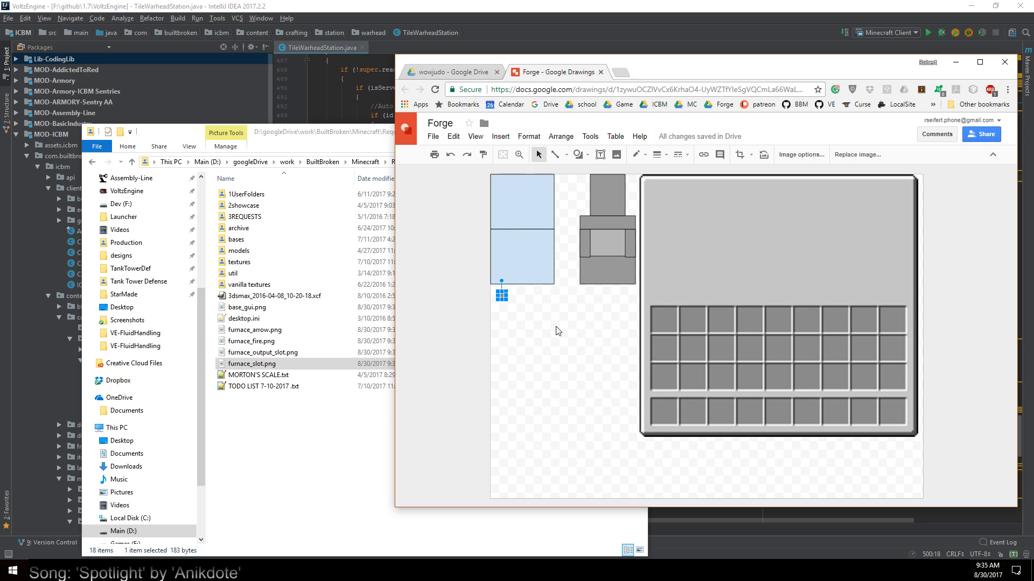
Open the GUI panel's image options and examine the adjustments and commands available for the image
{"action": "left_click", "coordinate": [751, 268]}
{"action": "right_click", "coordinate": [752, 269]}
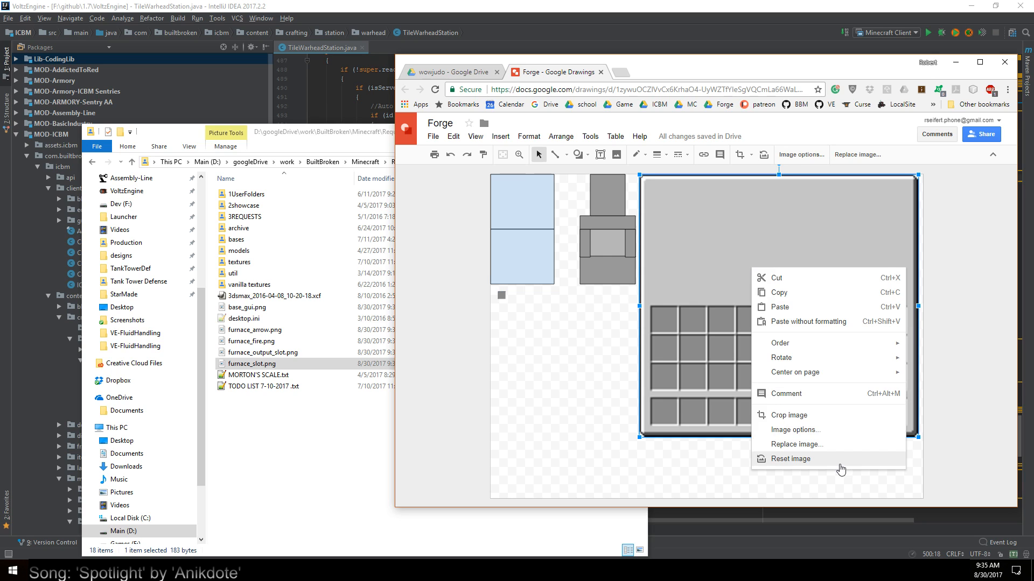
{"action": "left_click", "coordinate": [841, 470]}
{"action": "right_click", "coordinate": [761, 225]}
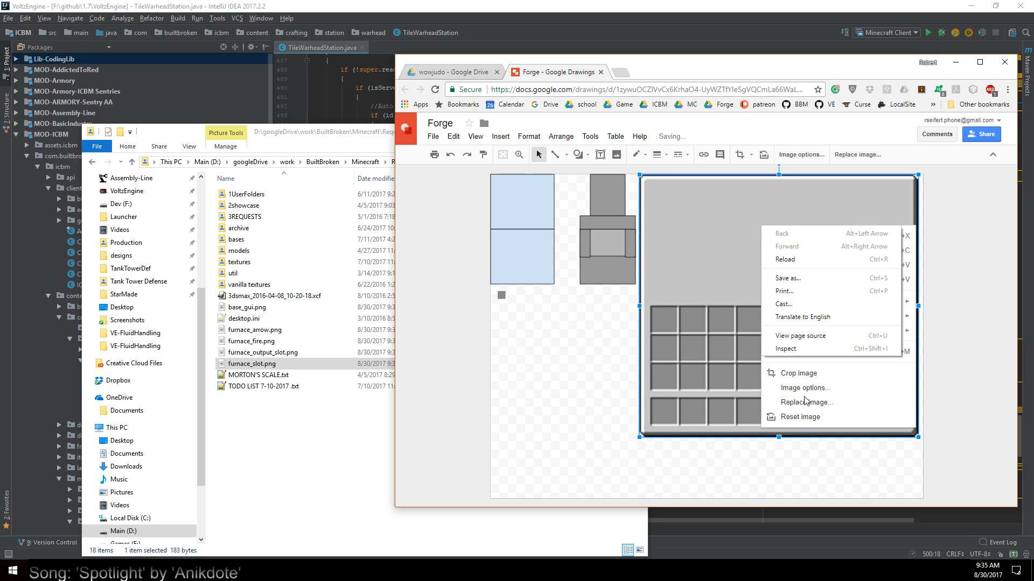
{"action": "left_click", "coordinate": [784, 388]}
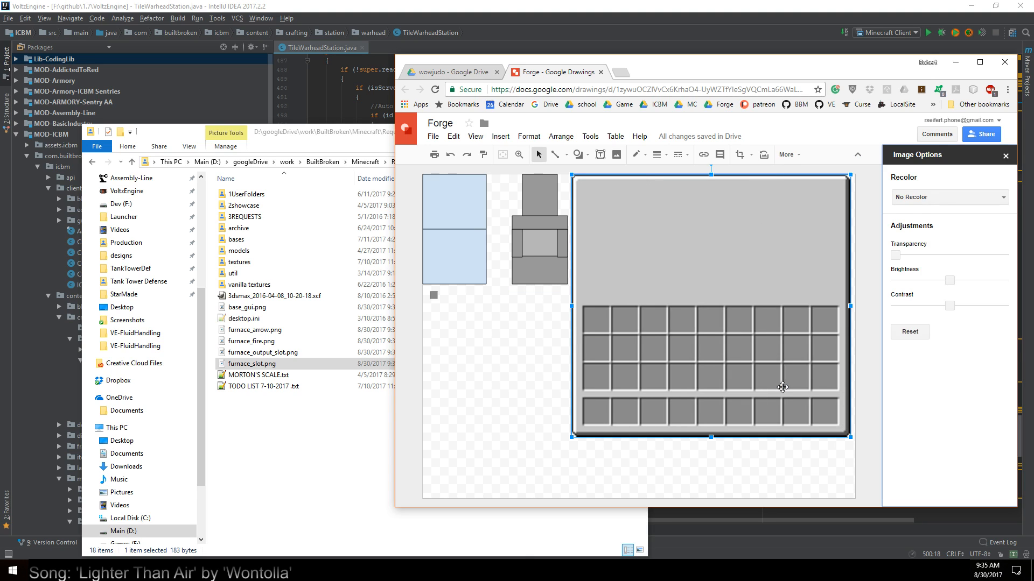
{"action": "right_click", "coordinate": [768, 224]}
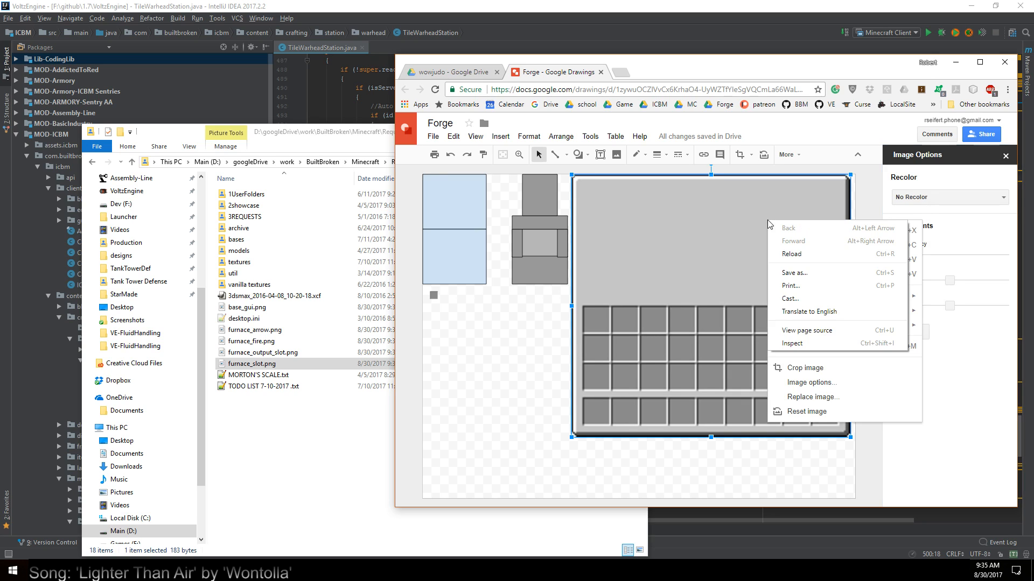
{"action": "left_click", "coordinate": [757, 229]}
{"action": "right_click", "coordinate": [755, 230]}
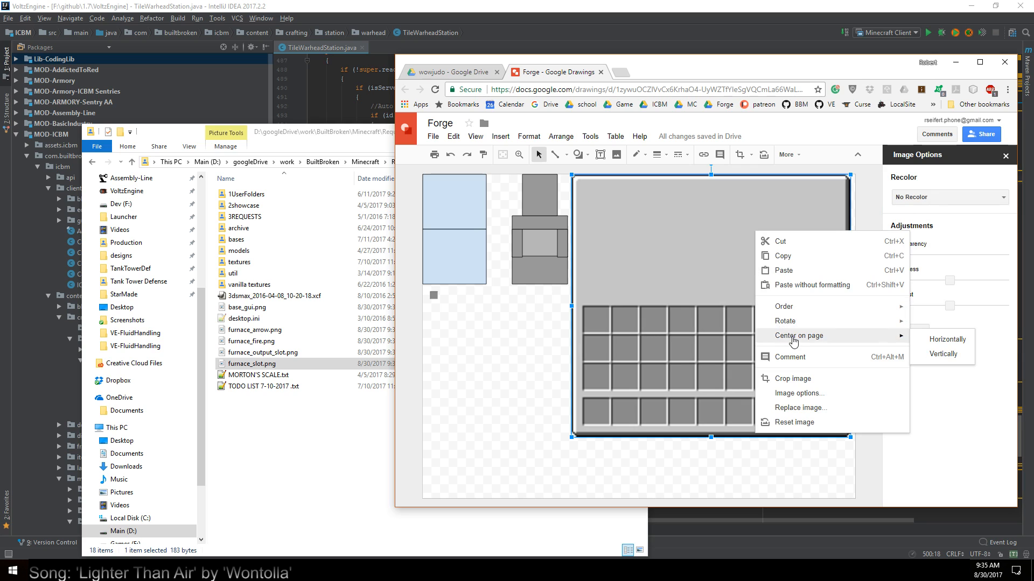
Delete the enlarged GUI panel and insert a fresh base_gui.png beside the grey forge shape
{"action": "left_click", "coordinate": [681, 234]}
{"action": "key", "text": "Delete"}
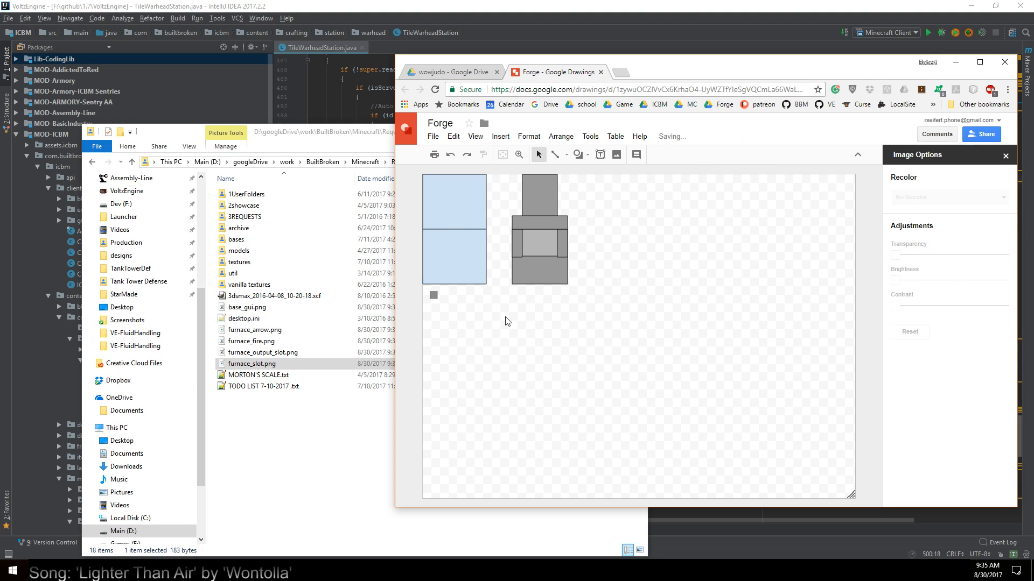
{"action": "left_click_drag", "start_coordinate": [252, 307], "coordinate": [662, 293]}
{"action": "right_click", "coordinate": [631, 207]}
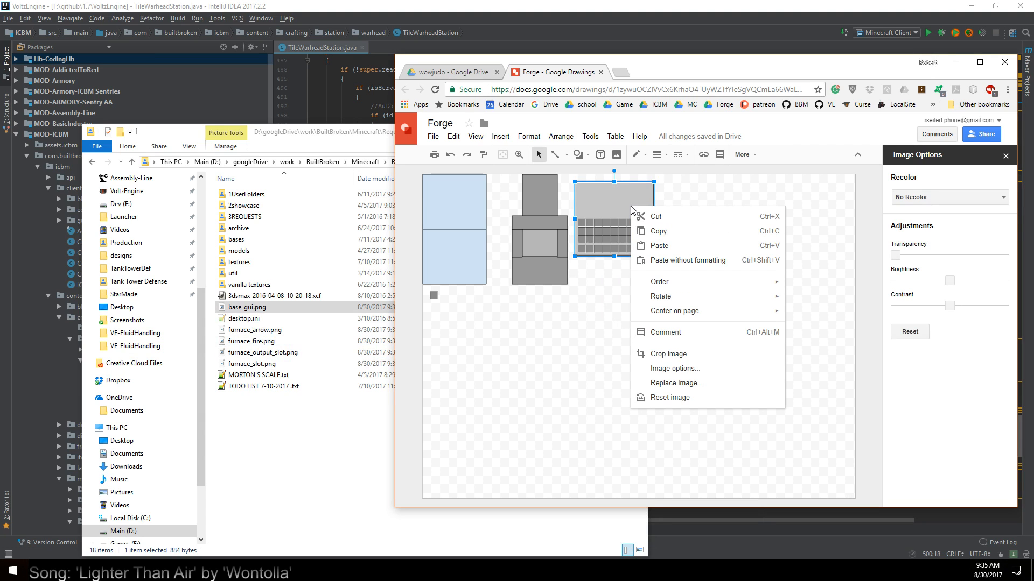
{"action": "left_click", "coordinate": [506, 137]}
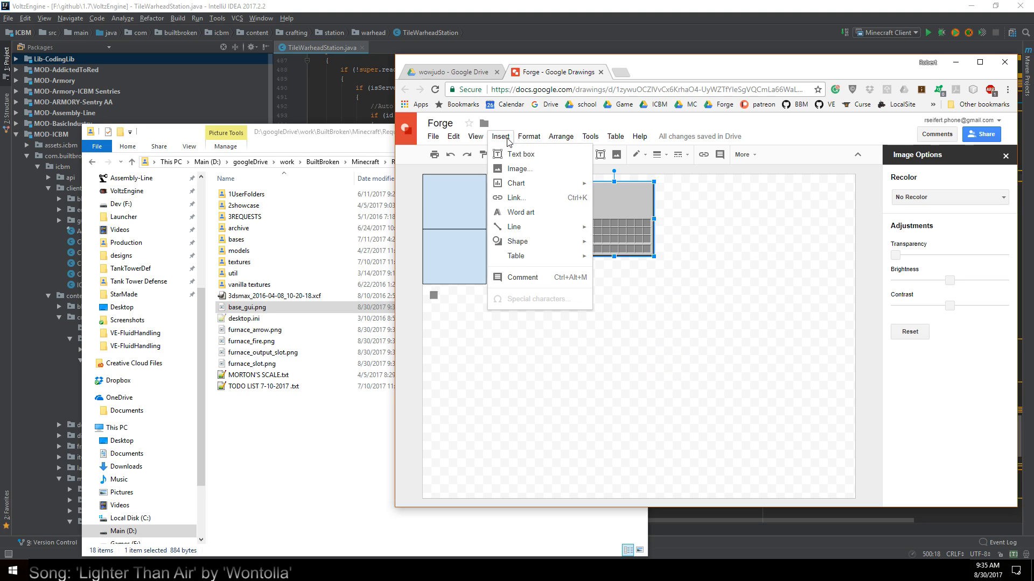
{"action": "mouse_move", "coordinate": [477, 138]}
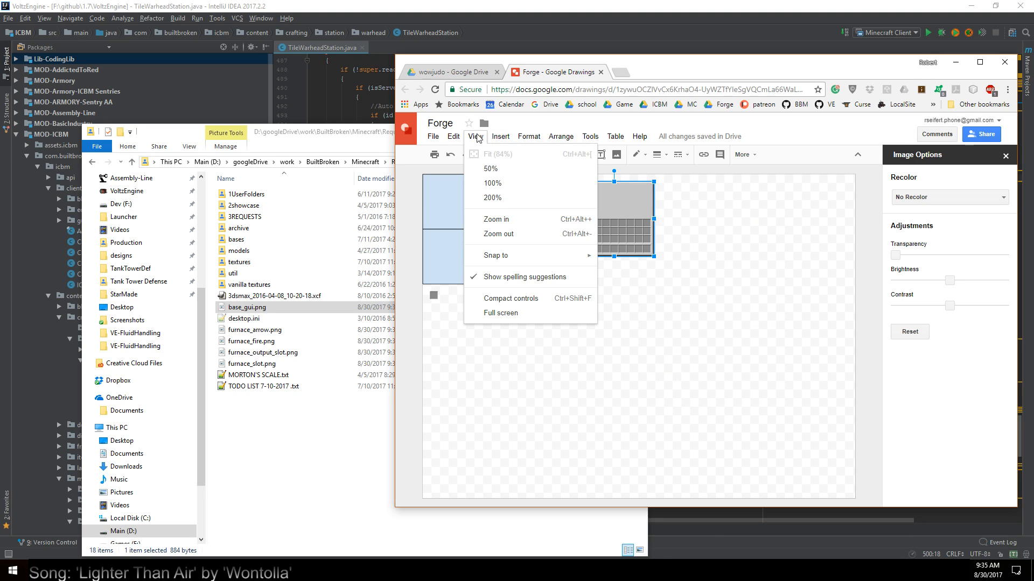
{"action": "left_click", "coordinate": [771, 252]}
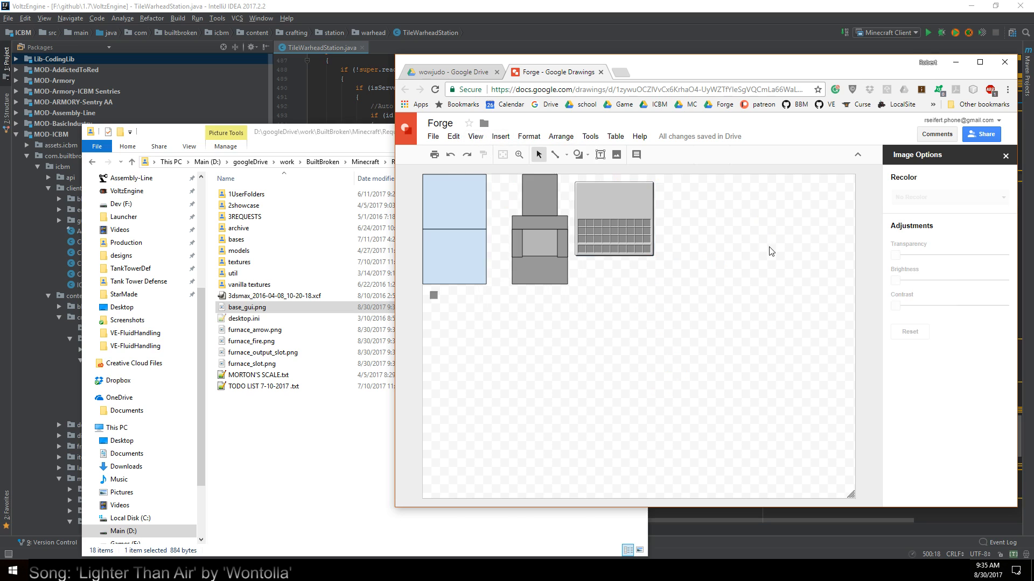
{"action": "left_click", "coordinate": [613, 207]}
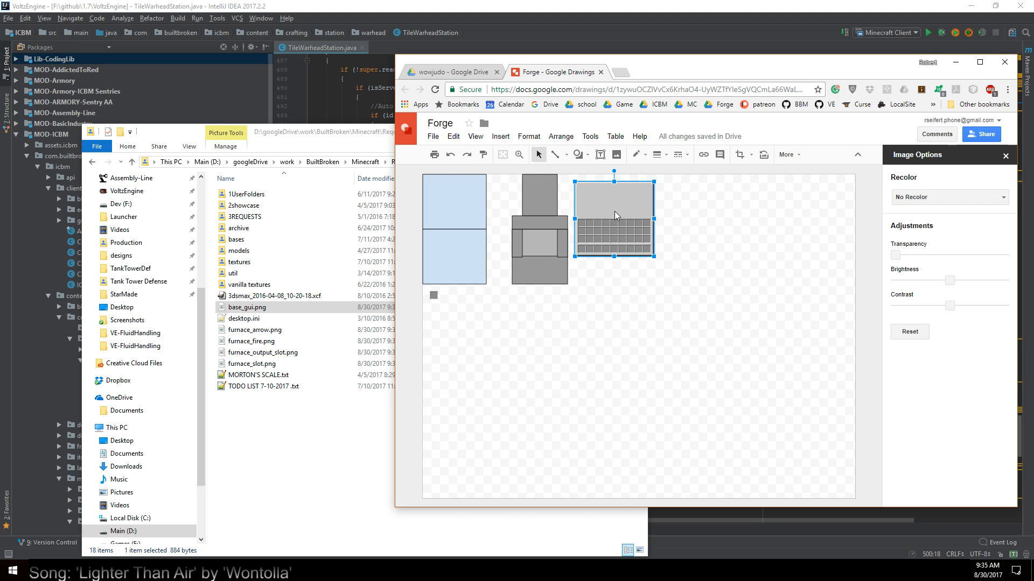
Create a folder named gui design in the Requests folder in File Explorer
{"action": "right_click", "coordinate": [288, 462]}
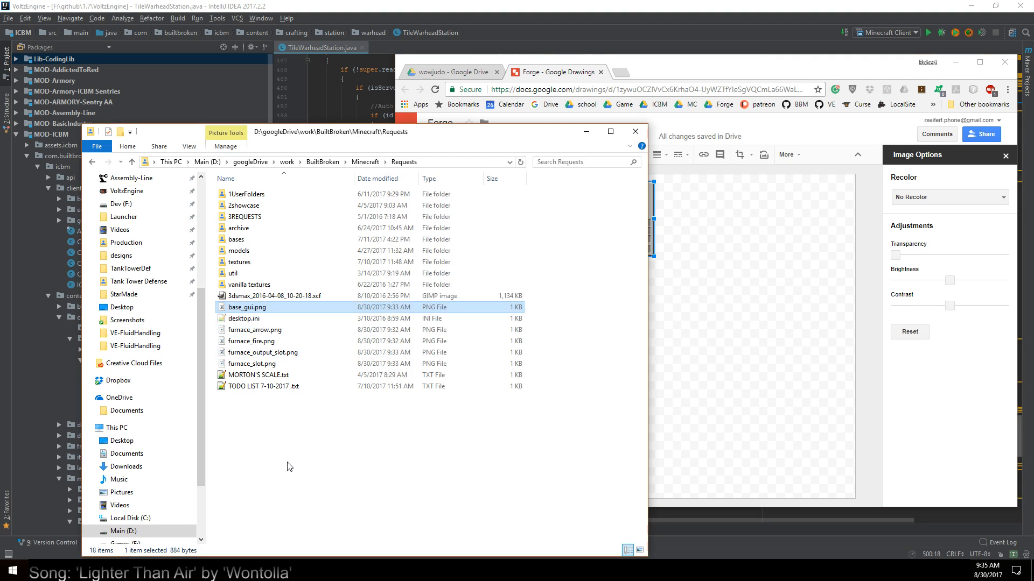
{"action": "mouse_move", "coordinate": [384, 436]}
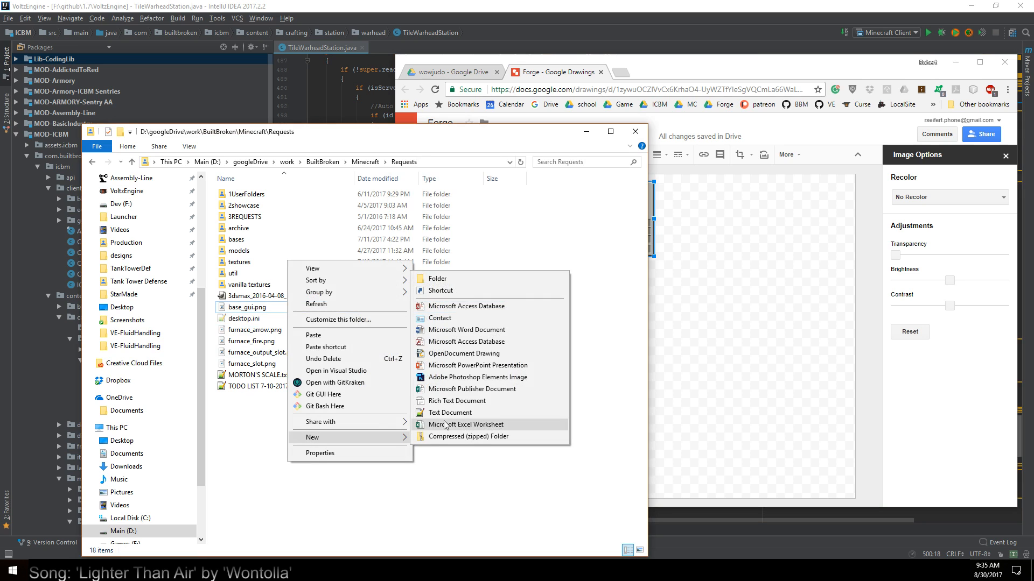
{"action": "left_click", "coordinate": [446, 277]}
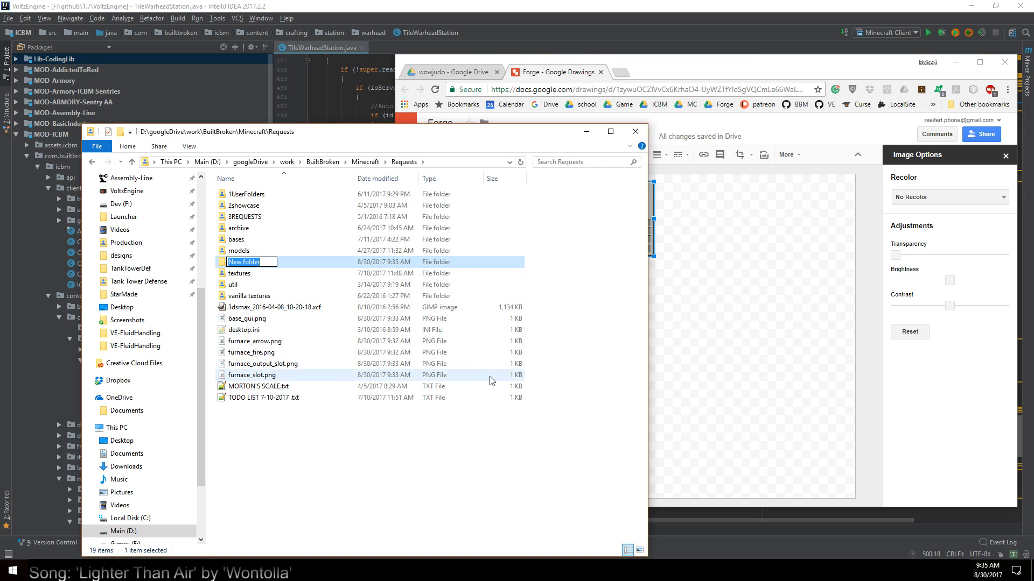
{"action": "type", "text": "gui_piece"}
{"action": "key", "text": "BackSpace"}
{"action": "key", "text": "BackSpace"}
{"action": "key", "text": "BackSpace"}
{"action": "key", "text": "BackSpace"}
{"action": "key", "text": "BackSpace"}
{"action": "key", "text": "BackSpace"}
{"action": "key", "text": "BackSpace"}
{"action": "key", "text": "BackSpace"}
{"action": "type", "text": "gui design"}
{"action": "key", "text": "Return"}
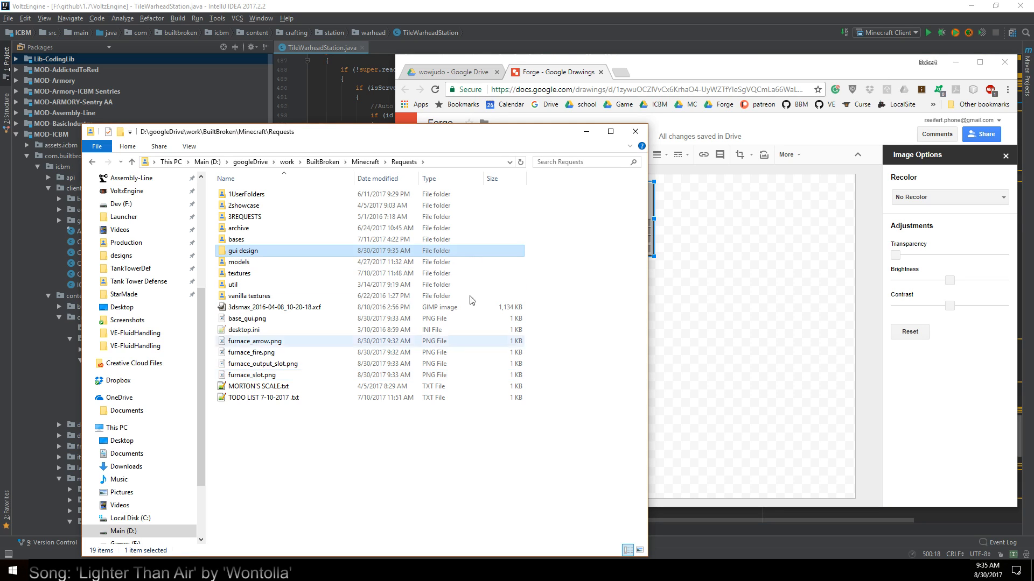
Copy base_gui.png and the four furnace PNG files from Requests into the gui design folder
{"action": "left_click", "coordinate": [264, 342]}
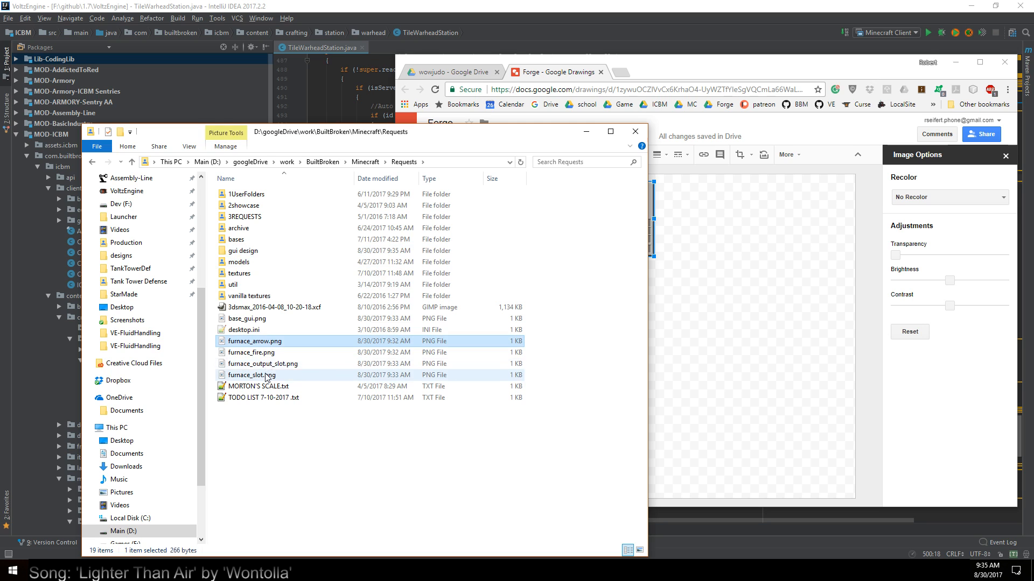
{"action": "left_click", "coordinate": [267, 375], "text": "shift"}
{"action": "left_click", "coordinate": [255, 320], "text": "ctrl"}
{"action": "right_click", "coordinate": [271, 343]}
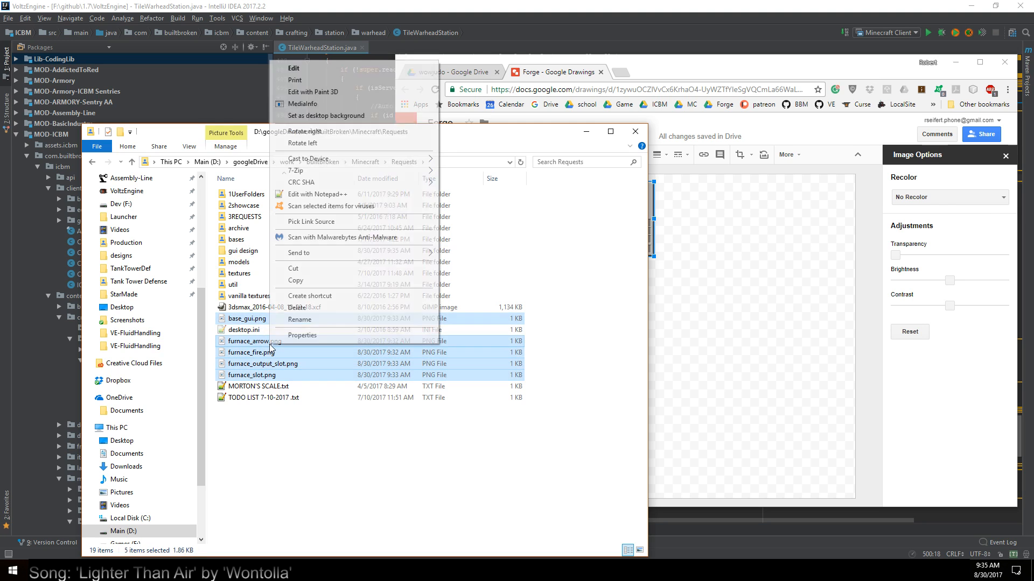
{"action": "left_click", "coordinate": [305, 284]}
{"action": "double_click", "coordinate": [244, 251]}
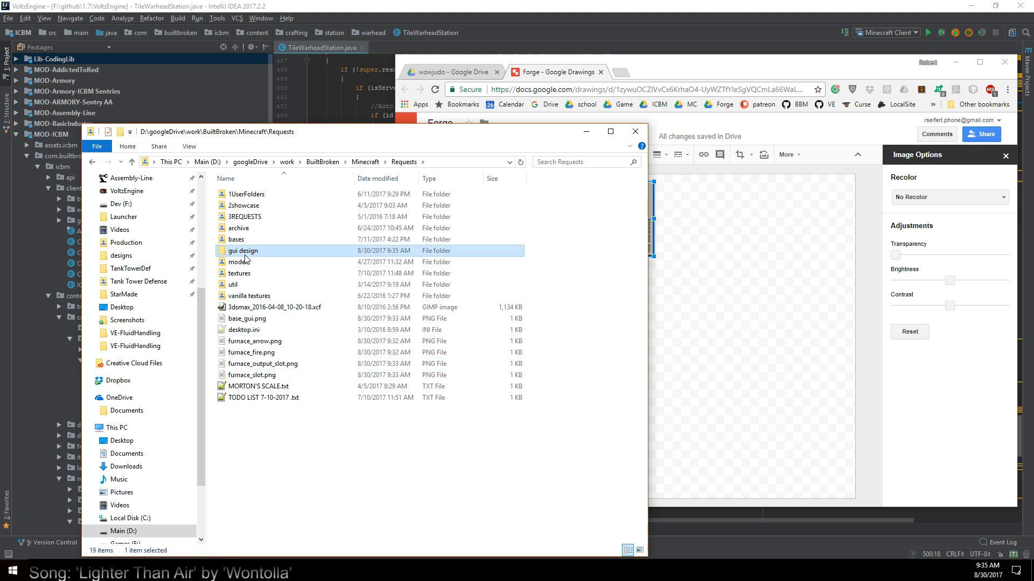
{"action": "right_click", "coordinate": [318, 345]}
{"action": "left_click", "coordinate": [370, 417]}
Move the gui design folder from Requests into the Minecraft folder's Forge subfolder
{"action": "left_click", "coordinate": [404, 162]}
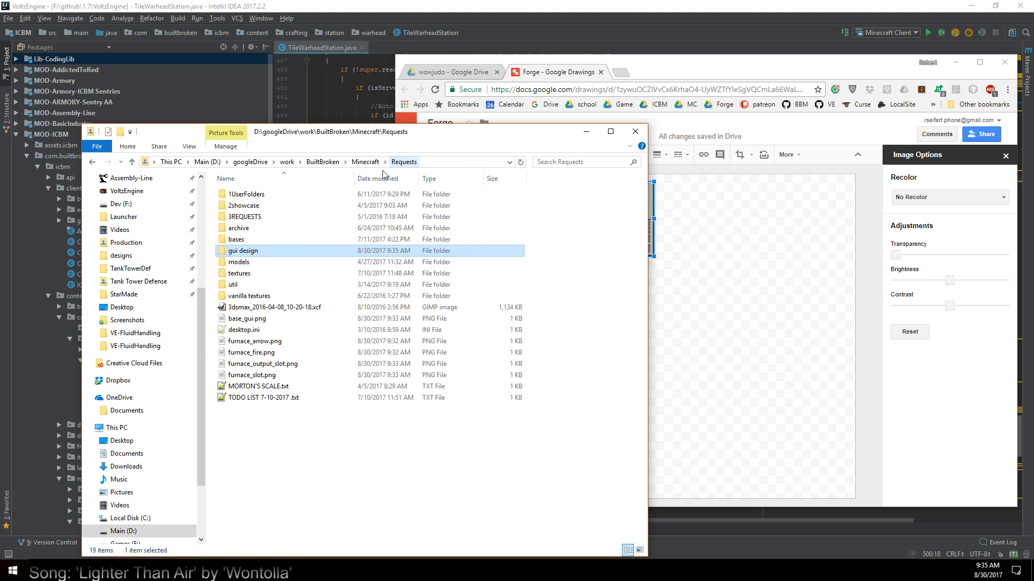
{"action": "right_click", "coordinate": [251, 257]}
{"action": "key", "text": "Escape"}
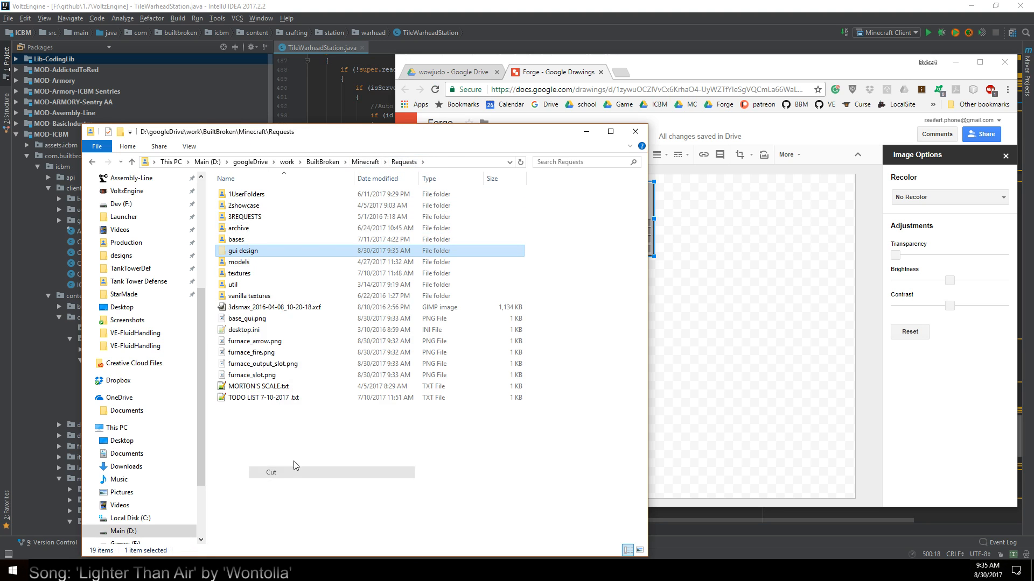
{"action": "left_click", "coordinate": [365, 162]}
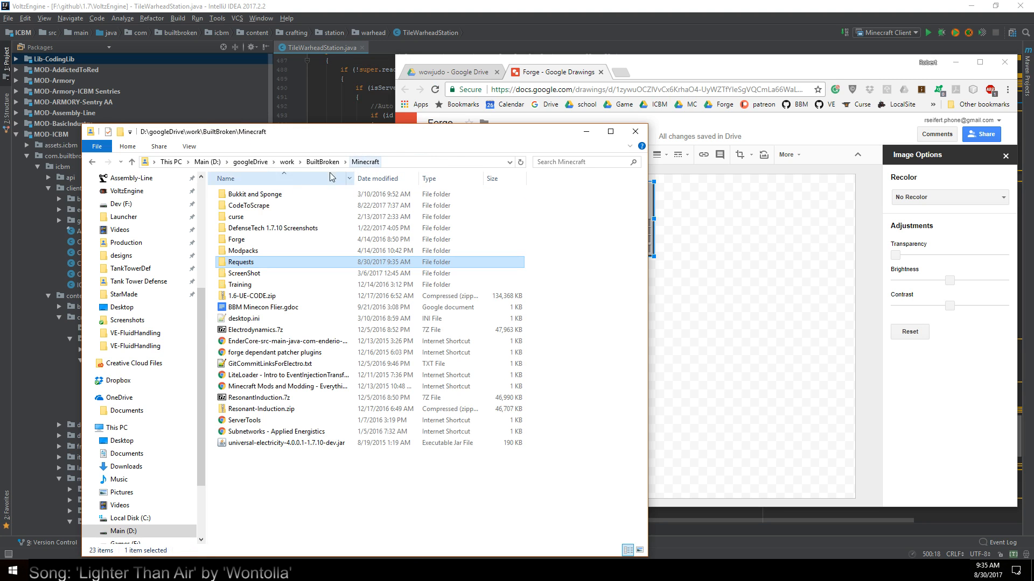
{"action": "double_click", "coordinate": [248, 241]}
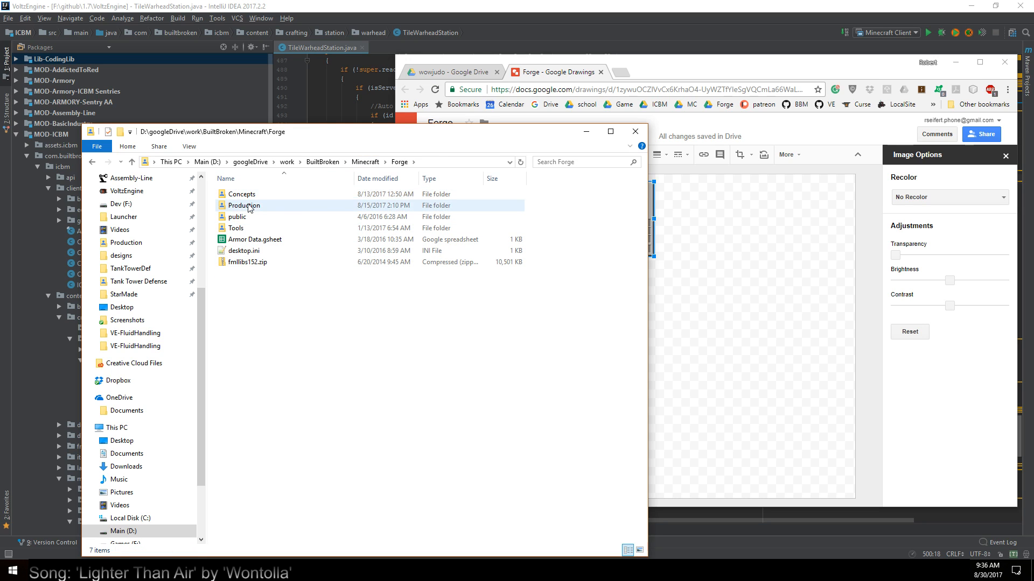
{"action": "right_click", "coordinate": [257, 352]}
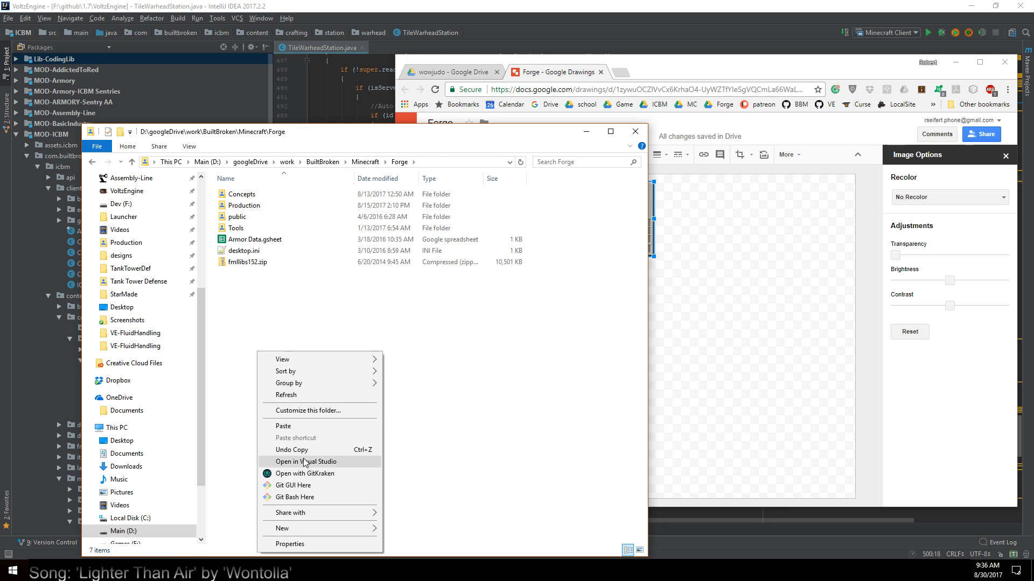
{"action": "left_click", "coordinate": [285, 426]}
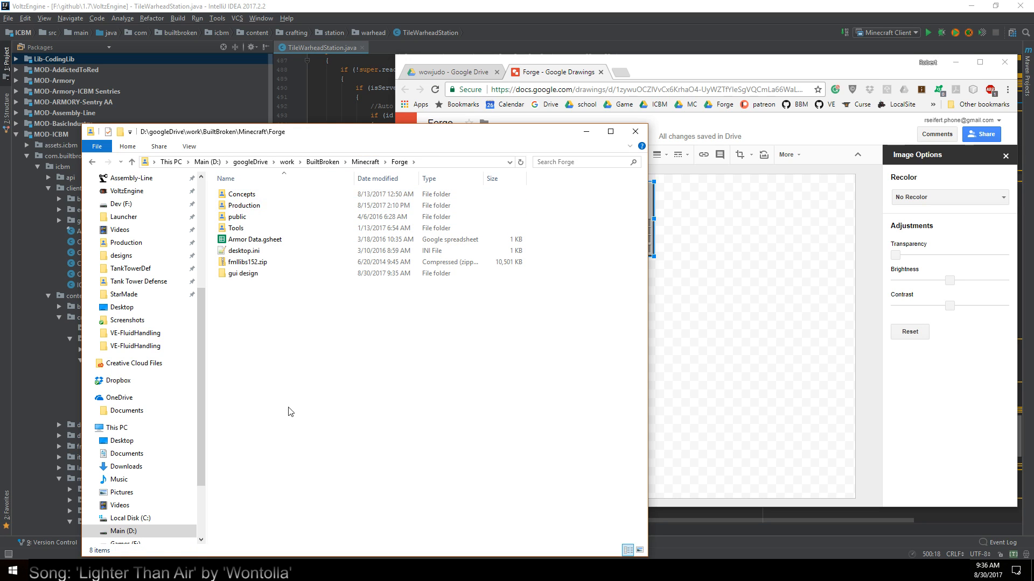
Enlarge base_gui.png from the moved gui design folder to 400 percent (704 × 664 px) in Paint and save it
{"action": "double_click", "coordinate": [239, 273]}
{"action": "left_click", "coordinate": [248, 218]}
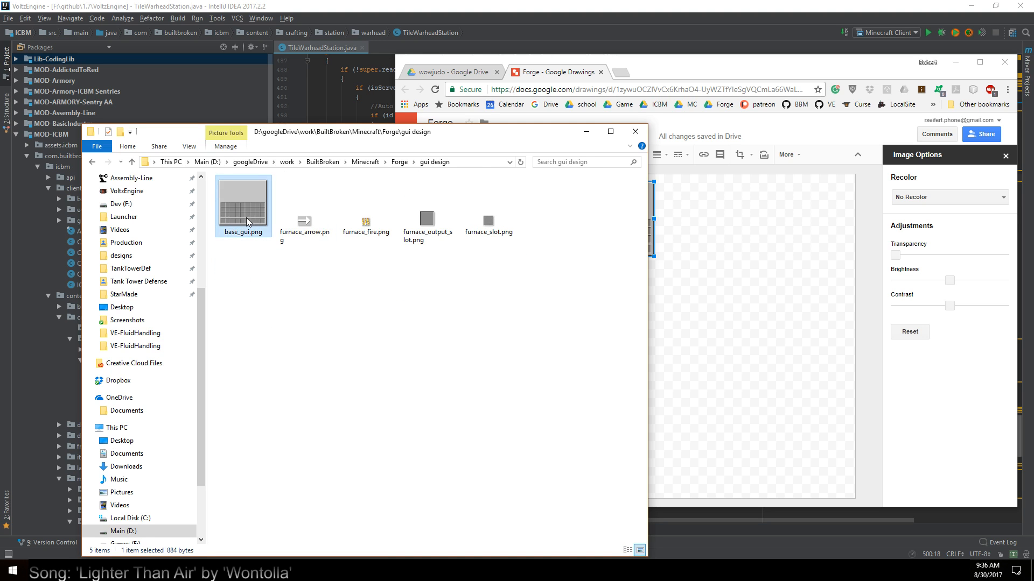
{"action": "right_click", "coordinate": [247, 221]}
{"action": "left_click", "coordinate": [258, 224]}
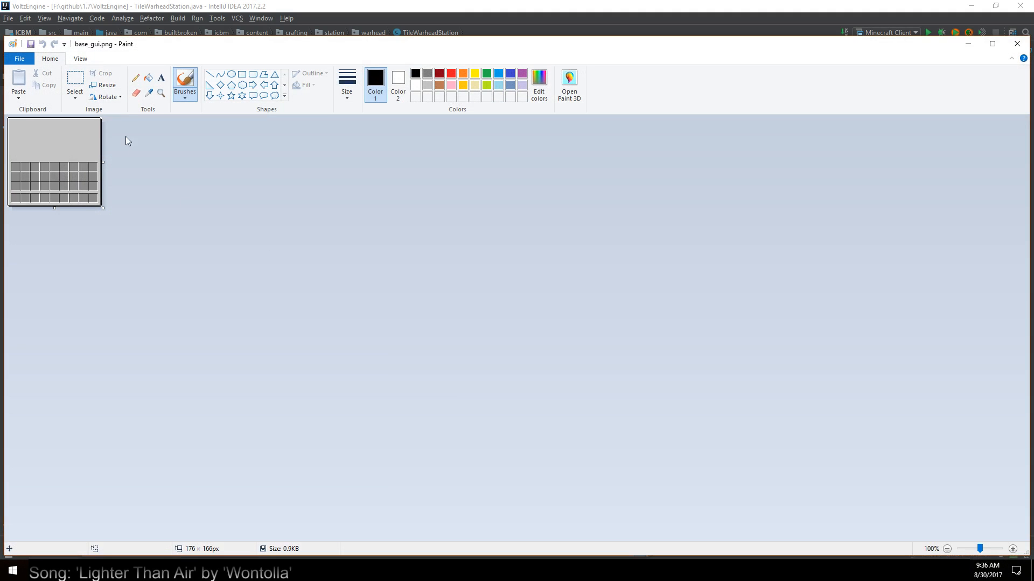
{"action": "left_click", "coordinate": [106, 85]}
{"action": "left_click", "coordinate": [123, 124]}
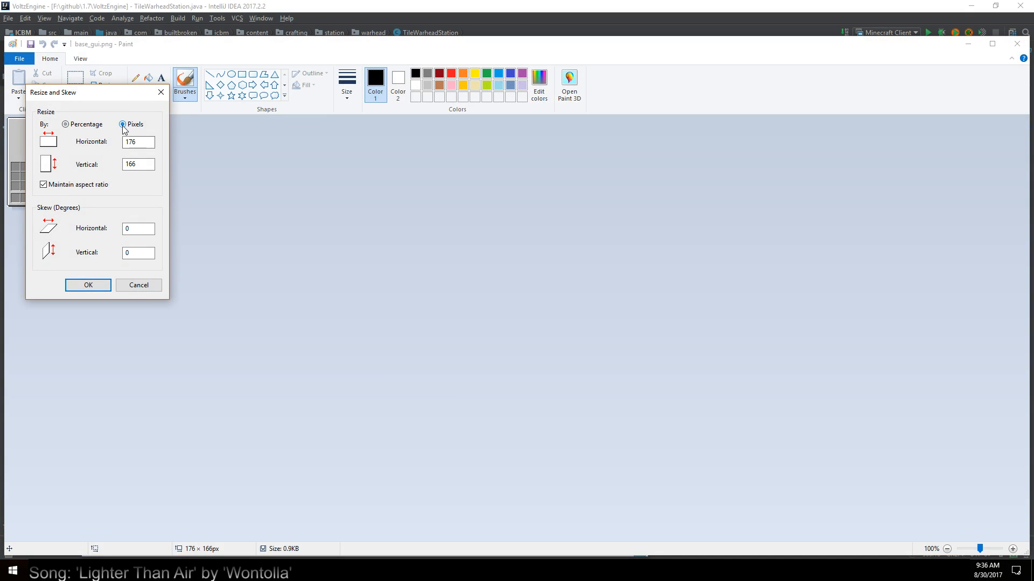
{"action": "left_click", "coordinate": [66, 125]}
{"action": "type", "text": "400"}
{"action": "left_click", "coordinate": [88, 285]}
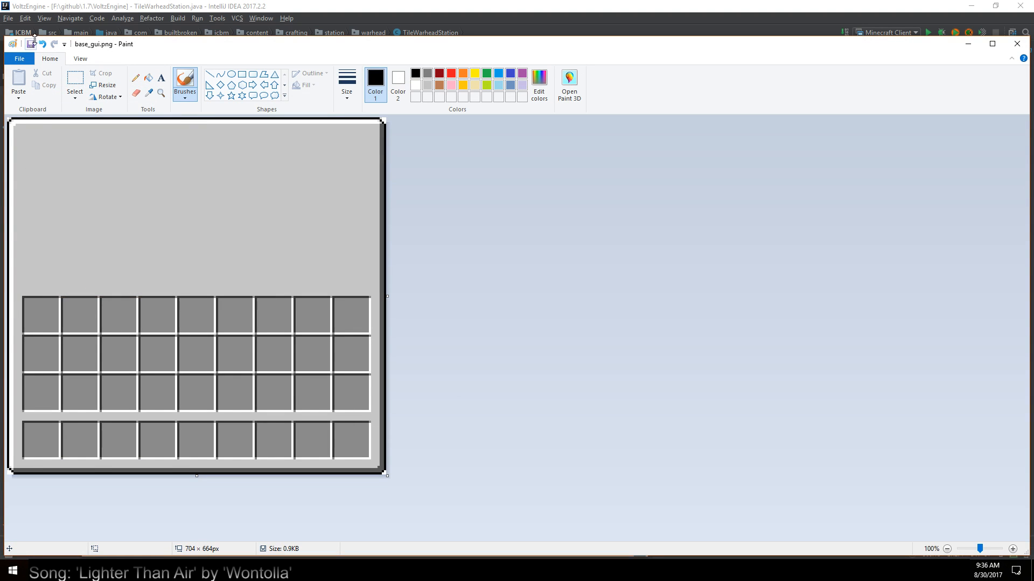
{"action": "left_click", "coordinate": [1017, 44]}
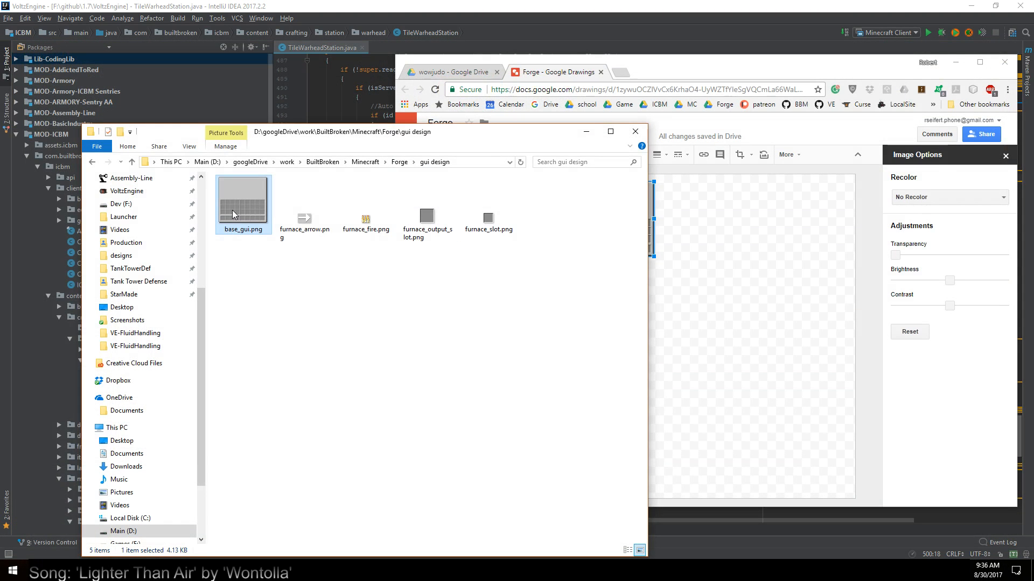
Insert the enlarged base_gui.png into the Forge drawing, delete the small GUI panel, and place the new one beside the forge shape at the canvas's upper edge
{"action": "left_click_drag", "start_coordinate": [235, 216], "coordinate": [793, 261]}
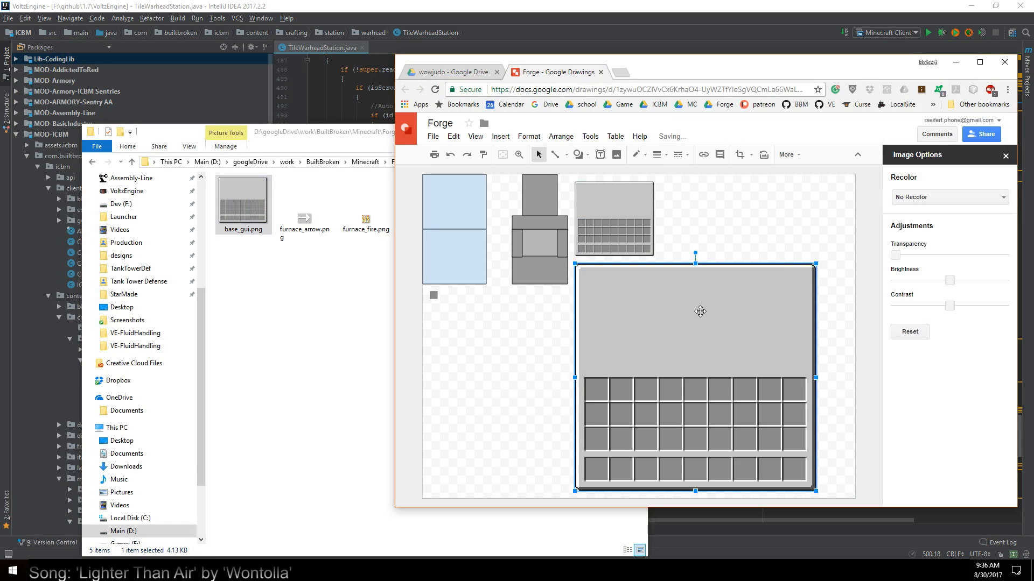
{"action": "left_click", "coordinate": [592, 209]}
{"action": "key", "text": "Delete"}
{"action": "left_click", "coordinate": [706, 323]}
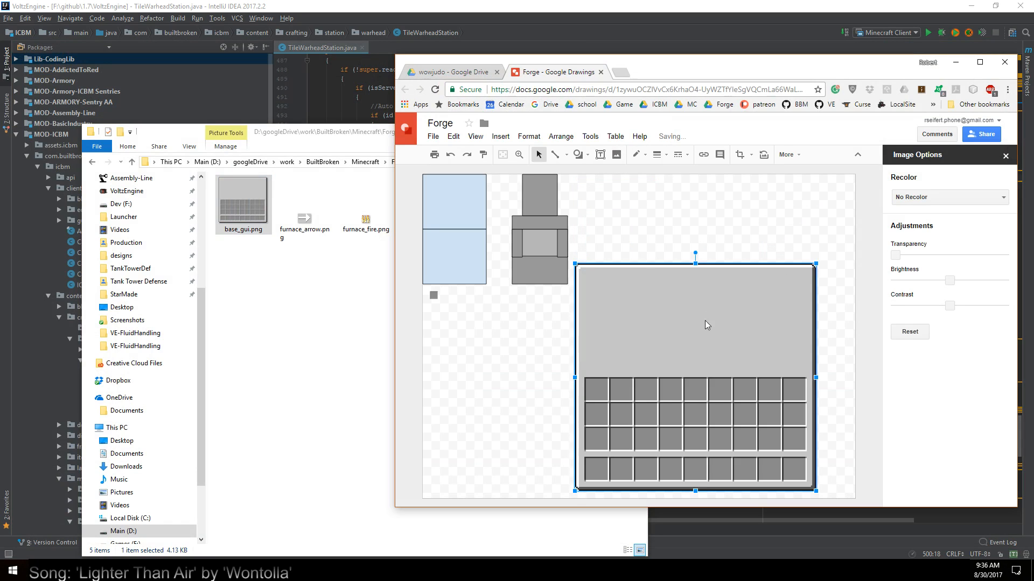
{"action": "left_click_drag", "start_coordinate": [706, 323], "coordinate": [701, 237]}
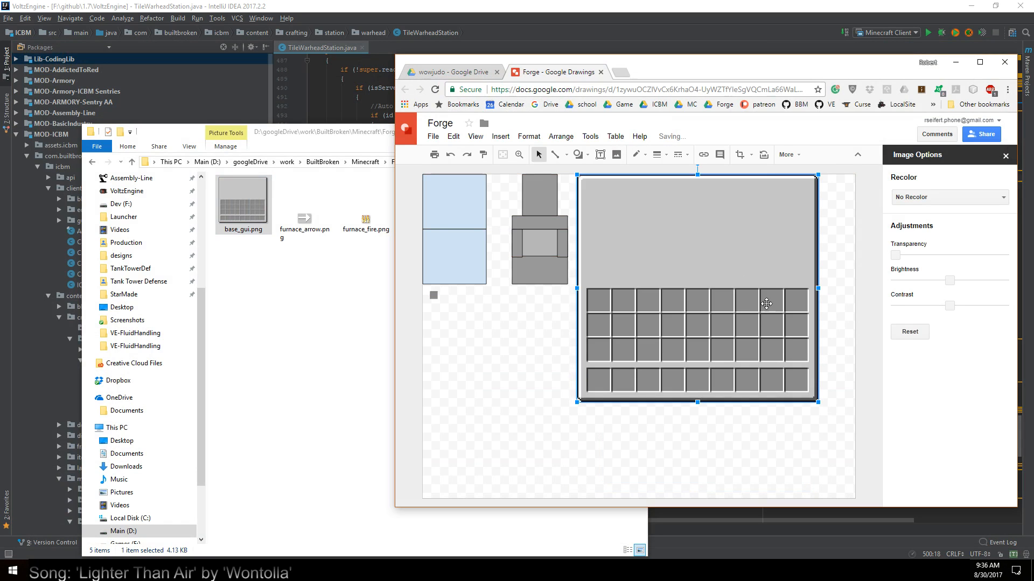
Enlarge furnace_arrow.png from the gui design folder to 400 percent (96 × 68 px) in Paint and save it
{"action": "left_click", "coordinate": [310, 263]}
{"action": "left_click", "coordinate": [304, 232]}
{"action": "right_click", "coordinate": [313, 237]}
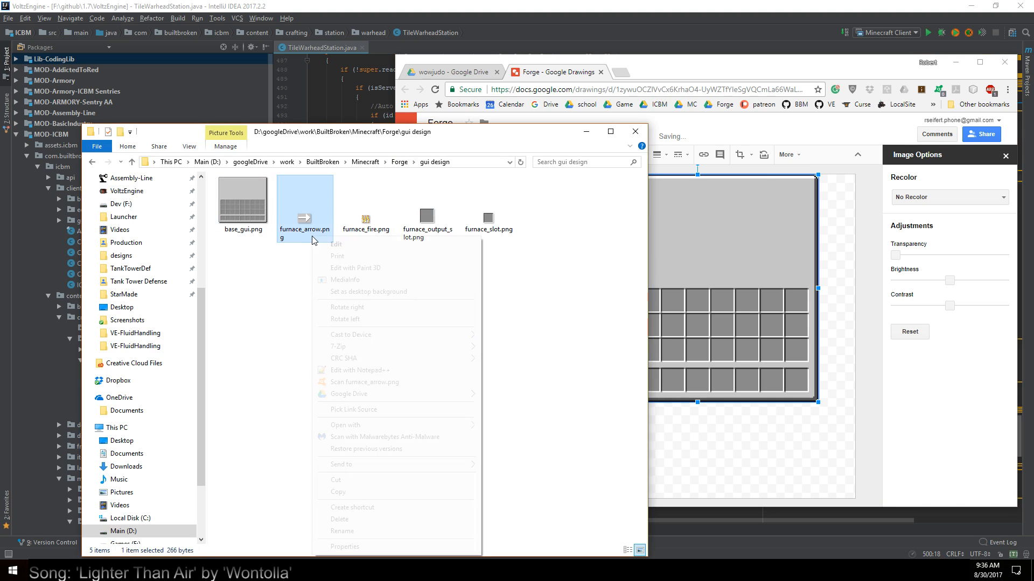
{"action": "left_click", "coordinate": [336, 244]}
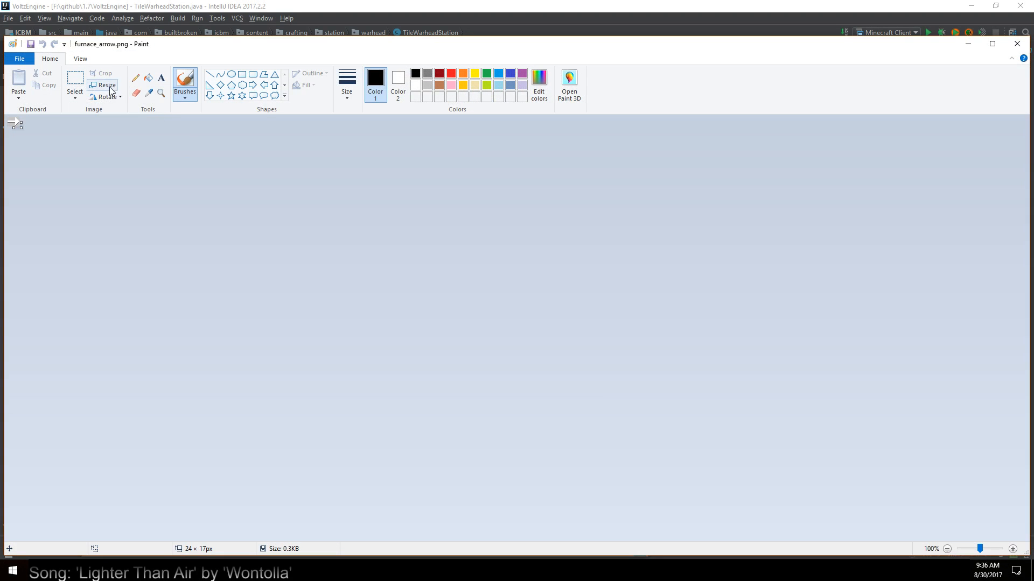
{"action": "left_click", "coordinate": [103, 85]}
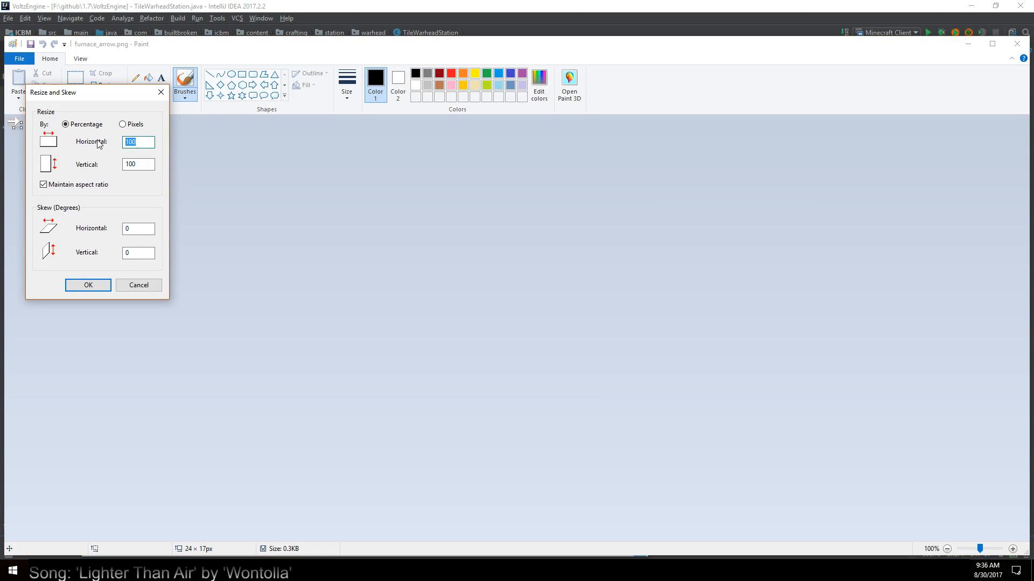
{"action": "left_click", "coordinate": [88, 286]}
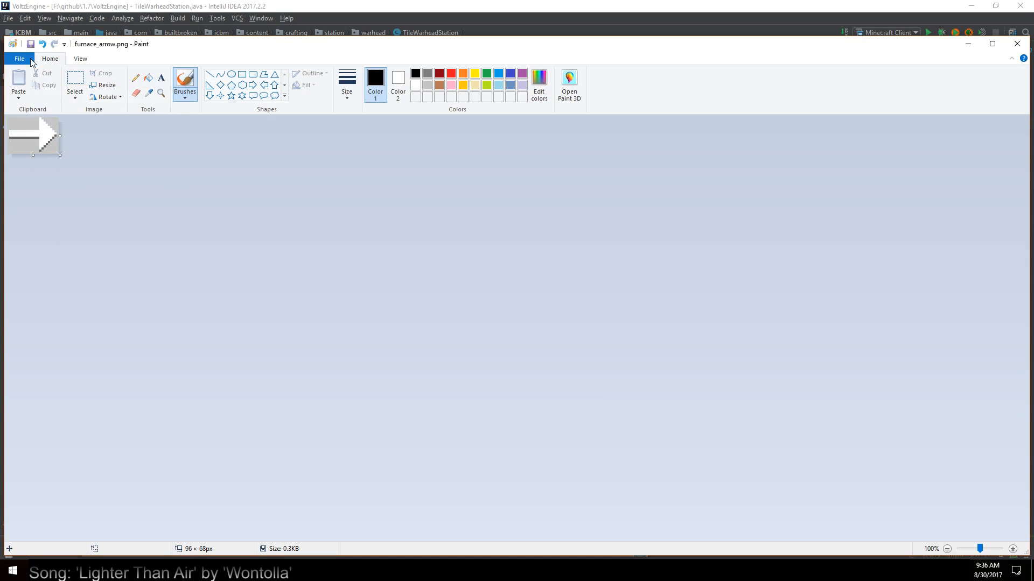
{"action": "left_click", "coordinate": [1026, 43]}
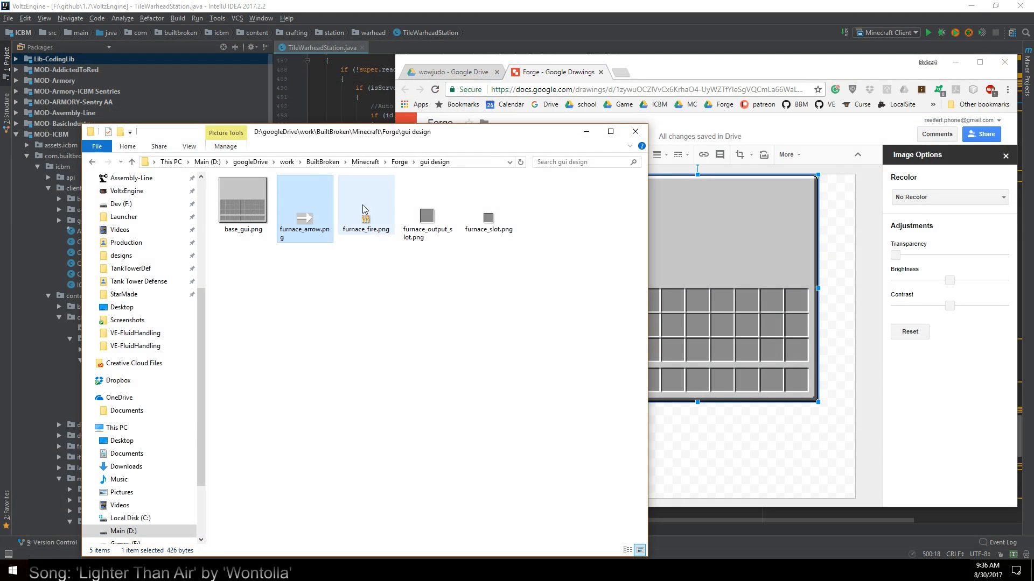
Enlarge furnace_fire.png from the gui design folder to 400 percent (56 × 56 px) in Paint and save it
{"action": "left_click", "coordinate": [368, 218]}
{"action": "right_click", "coordinate": [368, 218]}
{"action": "left_click", "coordinate": [388, 226]}
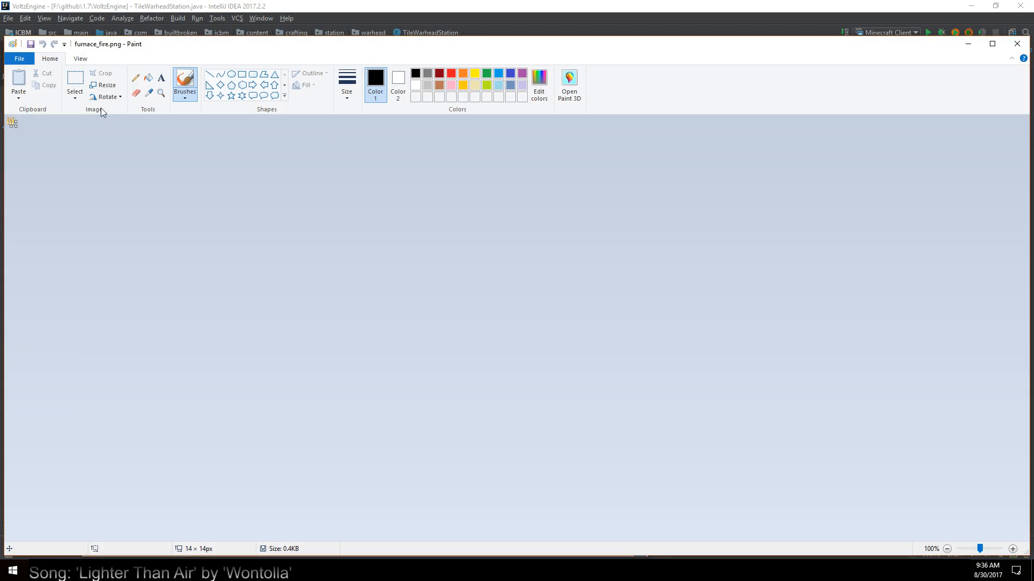
{"action": "left_click", "coordinate": [104, 86]}
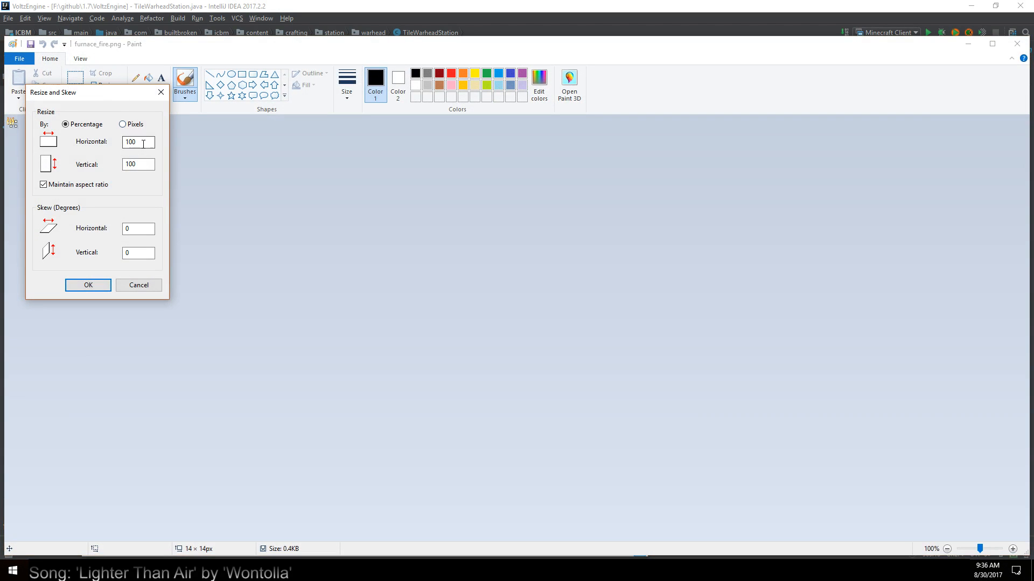
{"action": "type", "text": "40"}
{"action": "left_click", "coordinate": [88, 285]}
{"action": "left_click", "coordinate": [1017, 43]}
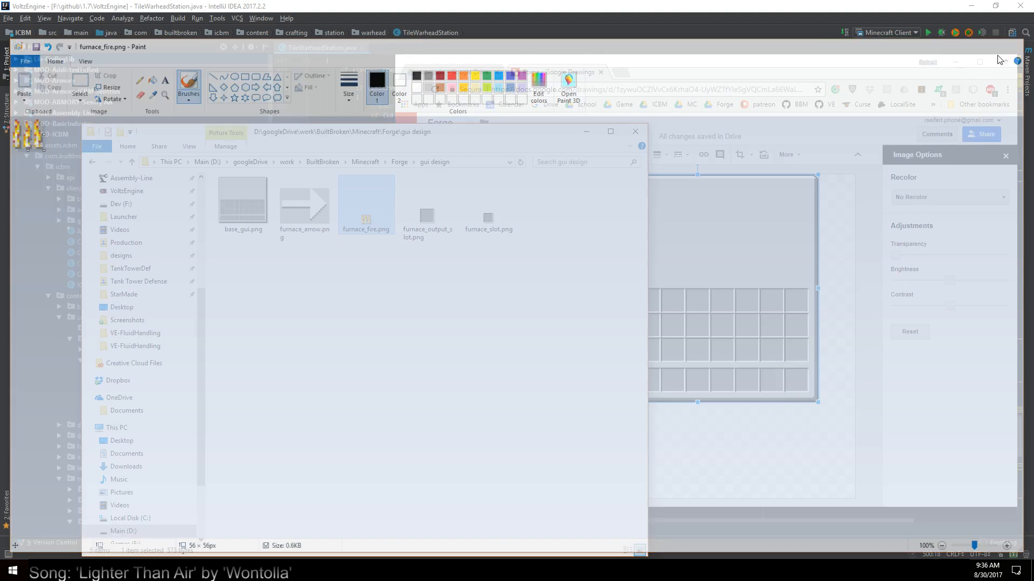
Enlarge furnace_output_slot.png from the gui design folder to 400 percent (104 × 104 px) in Paint and save it
{"action": "left_click", "coordinate": [409, 222]}
{"action": "right_click", "coordinate": [409, 222]}
{"action": "left_click", "coordinate": [451, 240]}
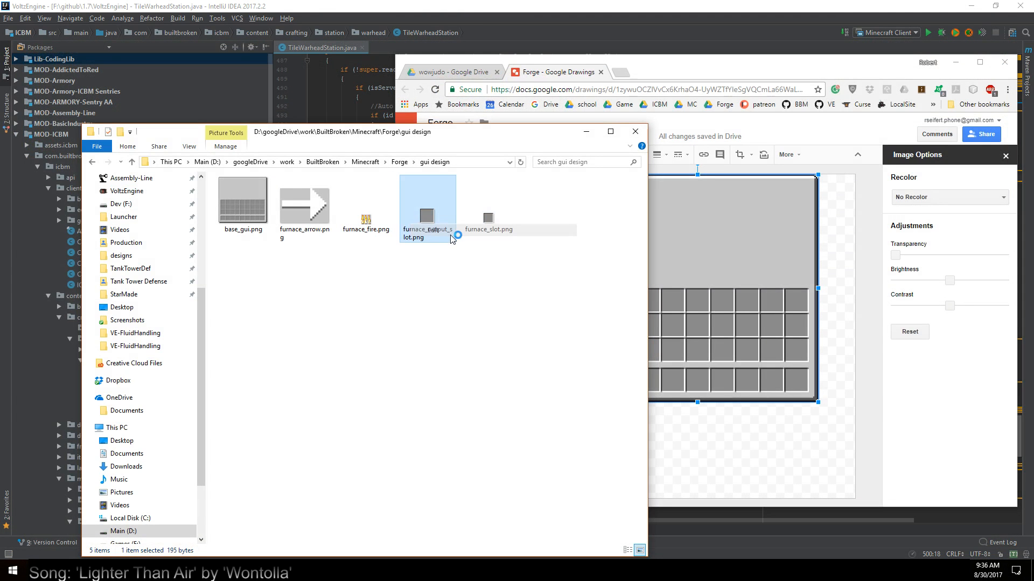
{"action": "left_click", "coordinate": [103, 85]}
{"action": "left_click", "coordinate": [123, 125]}
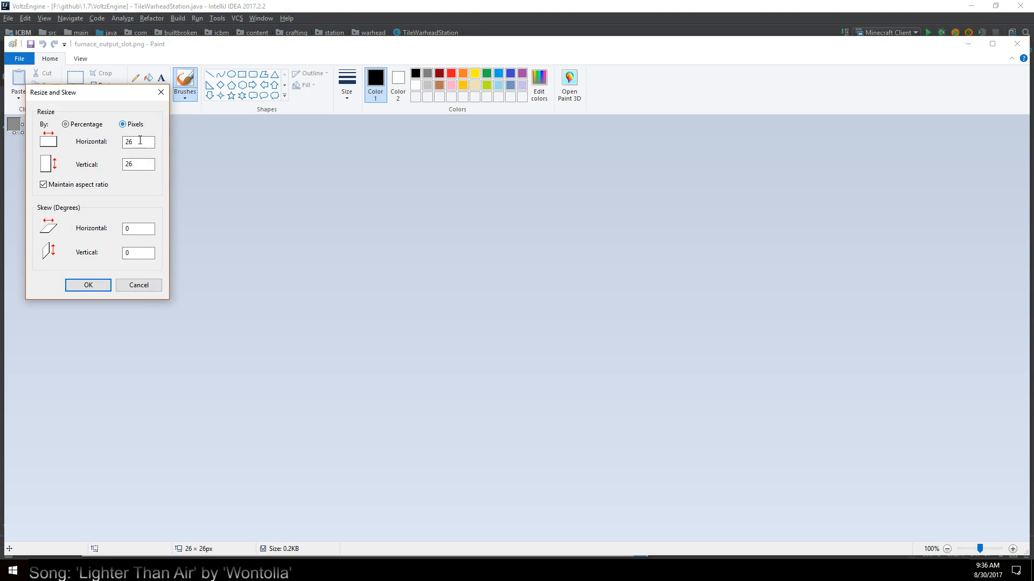
{"action": "key", "text": "Tab"}
{"action": "left_click", "coordinate": [74, 125]}
{"action": "key", "text": "Tab"}
{"action": "type", "text": "400"}
{"action": "left_click", "coordinate": [88, 290]}
{"action": "left_click", "coordinate": [30, 44]}
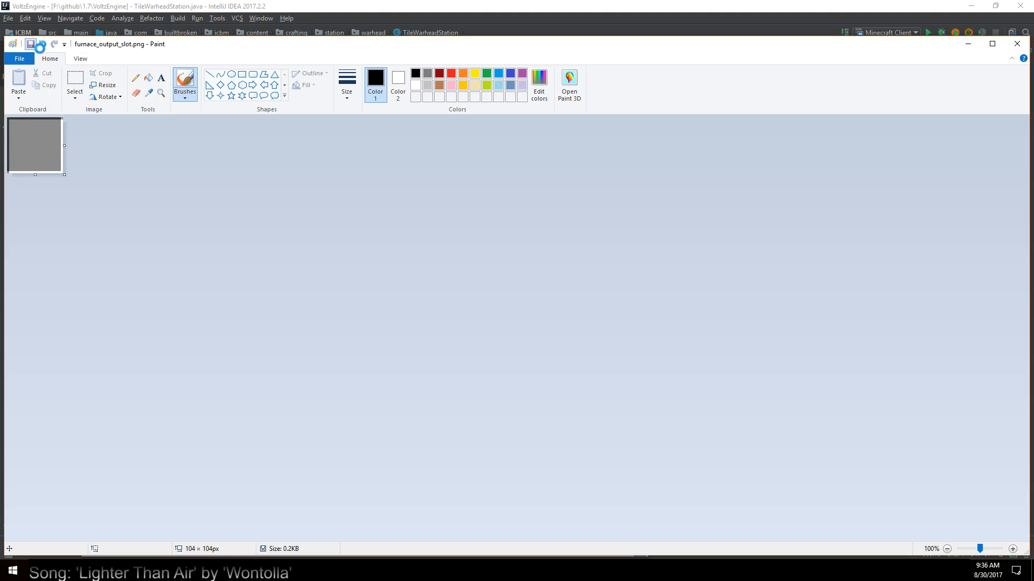
{"action": "left_click", "coordinate": [1017, 44]}
Enlarge furnace_slot.png from the gui design folder to 400 percent (72 × 72 px) in Paint and save it
{"action": "right_click", "coordinate": [506, 210]}
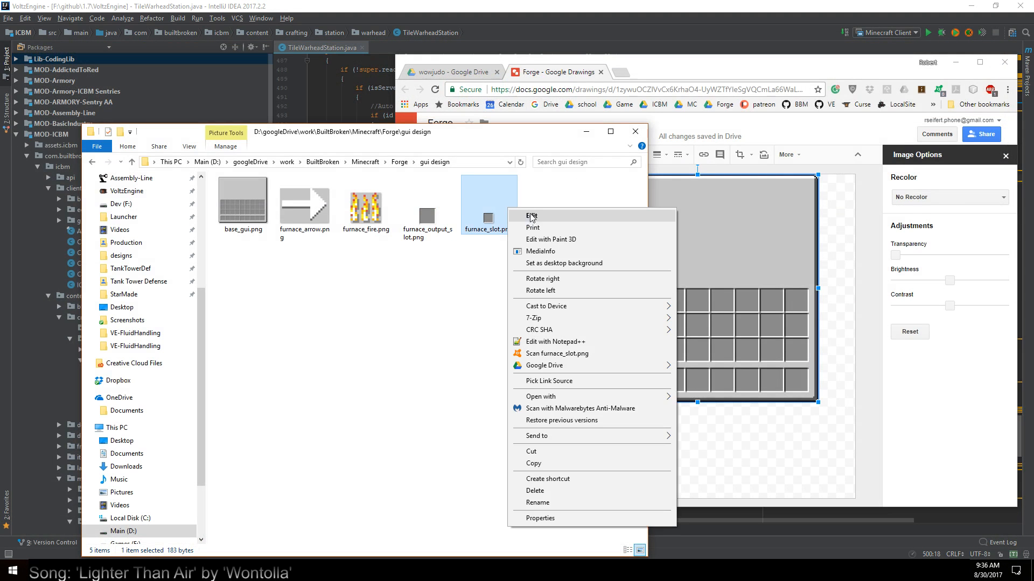
{"action": "left_click", "coordinate": [533, 217]}
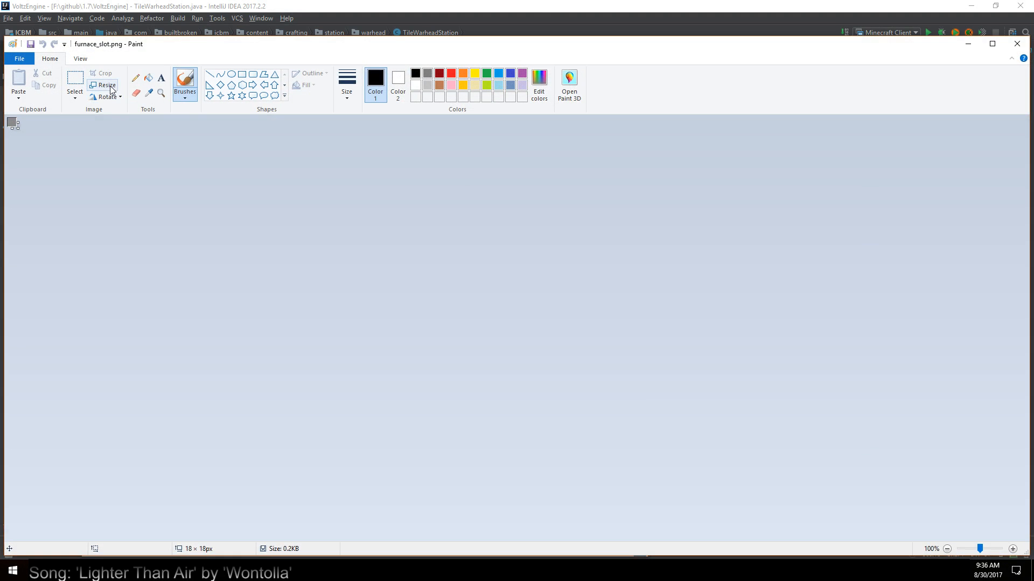
{"action": "left_click", "coordinate": [101, 85]}
{"action": "left_click", "coordinate": [124, 127]}
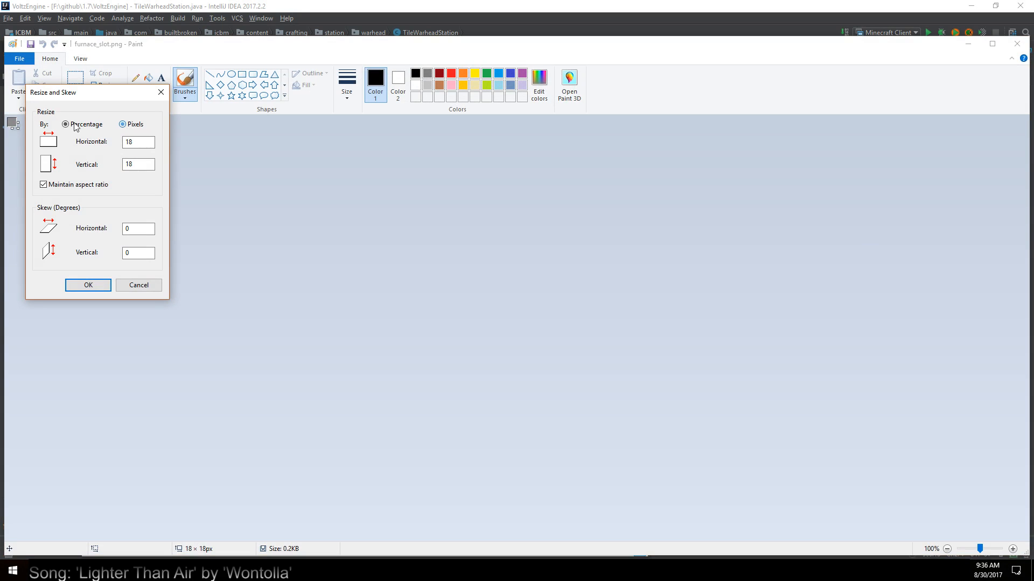
{"action": "double_click", "coordinate": [129, 141]}
{"action": "type", "text": "400"}
{"action": "left_click", "coordinate": [76, 285]}
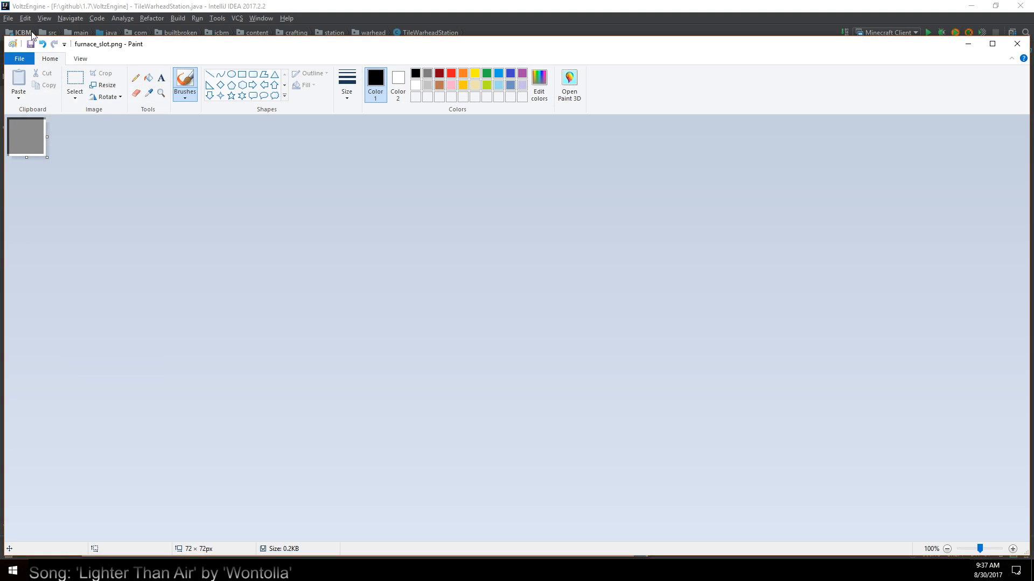
{"action": "left_click", "coordinate": [1018, 43]}
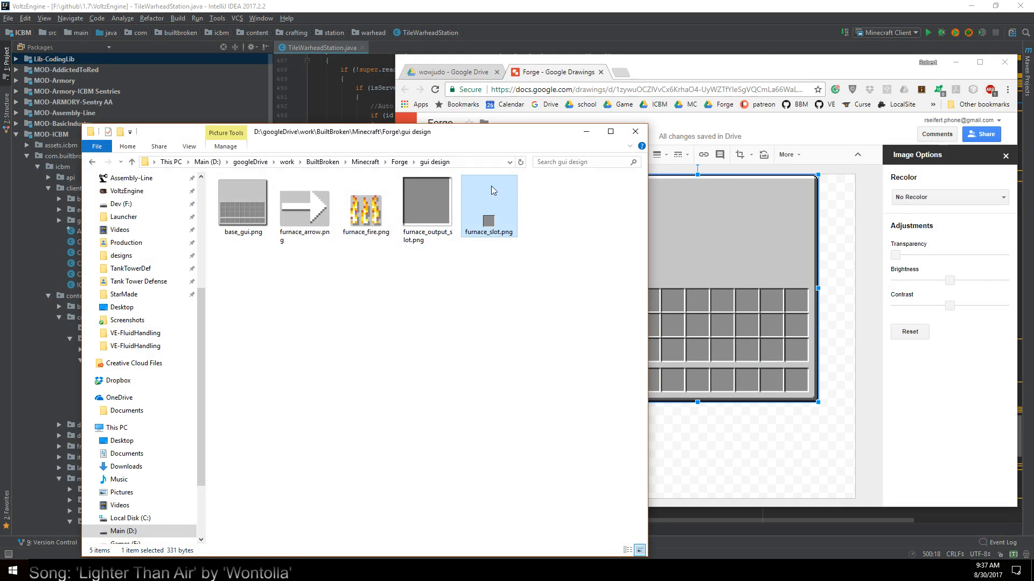
Insert the enlarged furnace_slot.png into the Forge drawing and place it in the upper-left corner of the GUI panel
{"action": "left_click_drag", "start_coordinate": [461, 136], "coordinate": [347, 126]}
{"action": "left_click_drag", "start_coordinate": [374, 208], "coordinate": [632, 232]}
{"action": "left_click_drag", "start_coordinate": [448, 427], "coordinate": [612, 203]}
{"action": "left_click", "coordinate": [662, 277]}
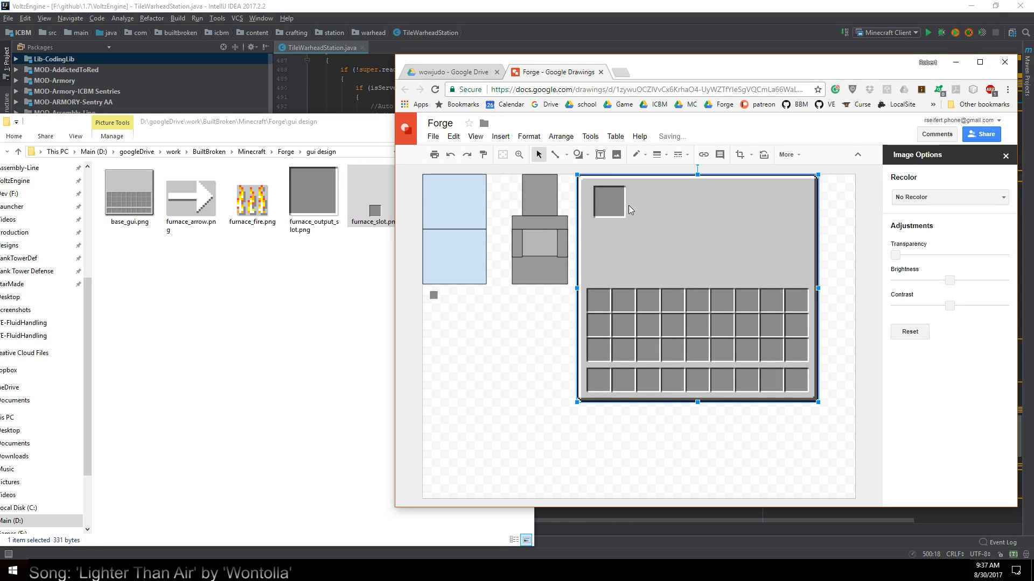
Duplicate the slot three times, placing one beside it and two in a lower row just above the inventory grid
{"action": "left_click", "coordinate": [617, 207]}
{"action": "key", "text": "ctrl+v"}
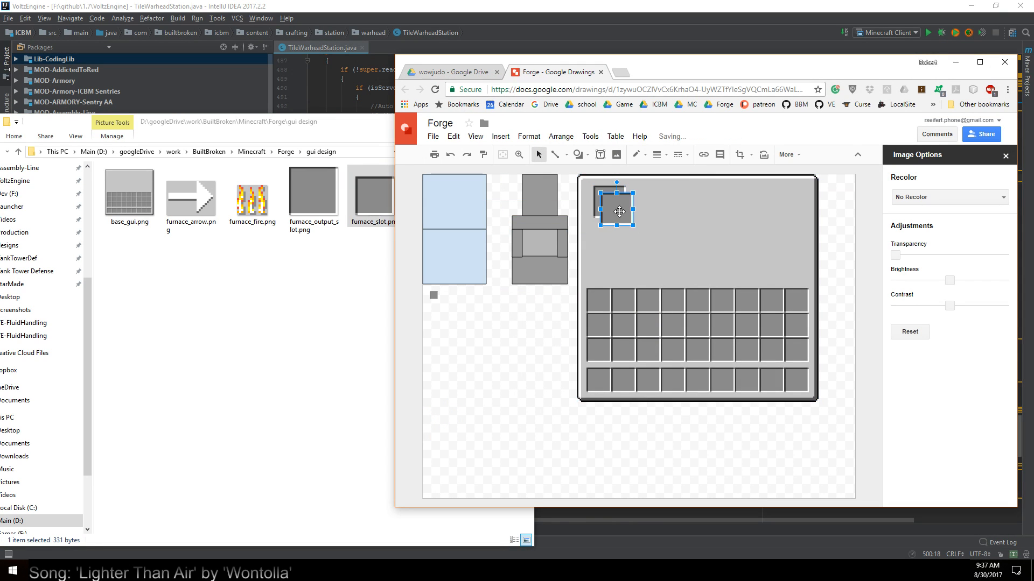
{"action": "left_click_drag", "start_coordinate": [618, 211], "coordinate": [614, 266]}
{"action": "key", "text": "ctrl+v"}
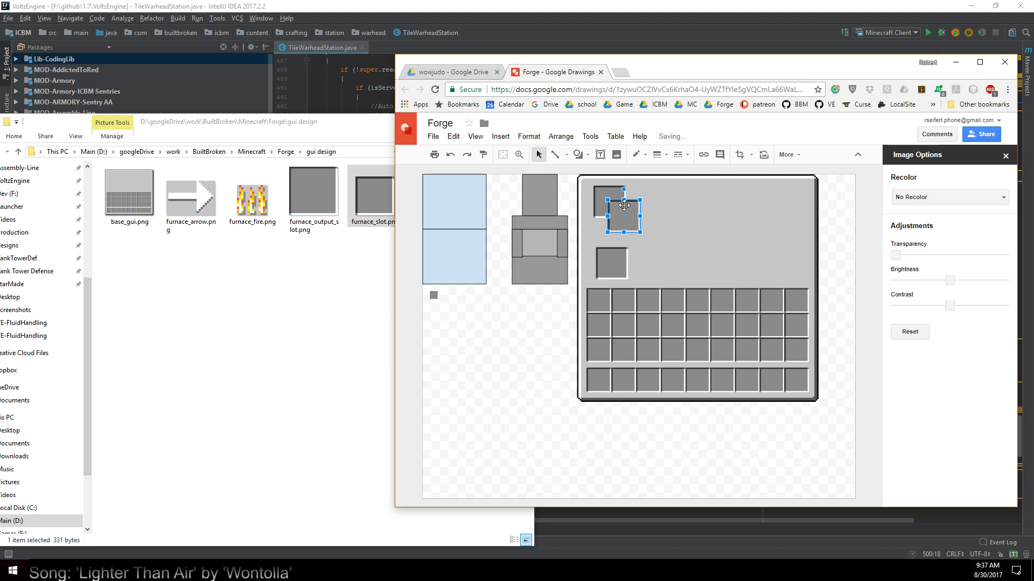
{"action": "left_click_drag", "start_coordinate": [624, 205], "coordinate": [645, 188]}
{"action": "left_click", "coordinate": [654, 248]}
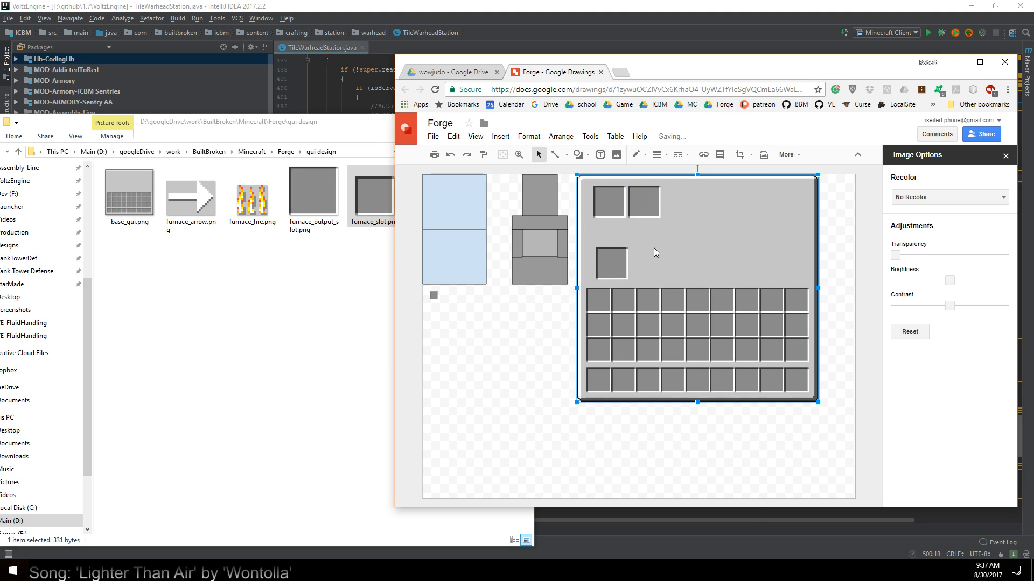
{"action": "left_click", "coordinate": [644, 208]}
{"action": "key", "text": "ctrl+v"}
{"action": "left_click_drag", "start_coordinate": [632, 224], "coordinate": [648, 264]}
{"action": "left_click", "coordinate": [685, 268]}
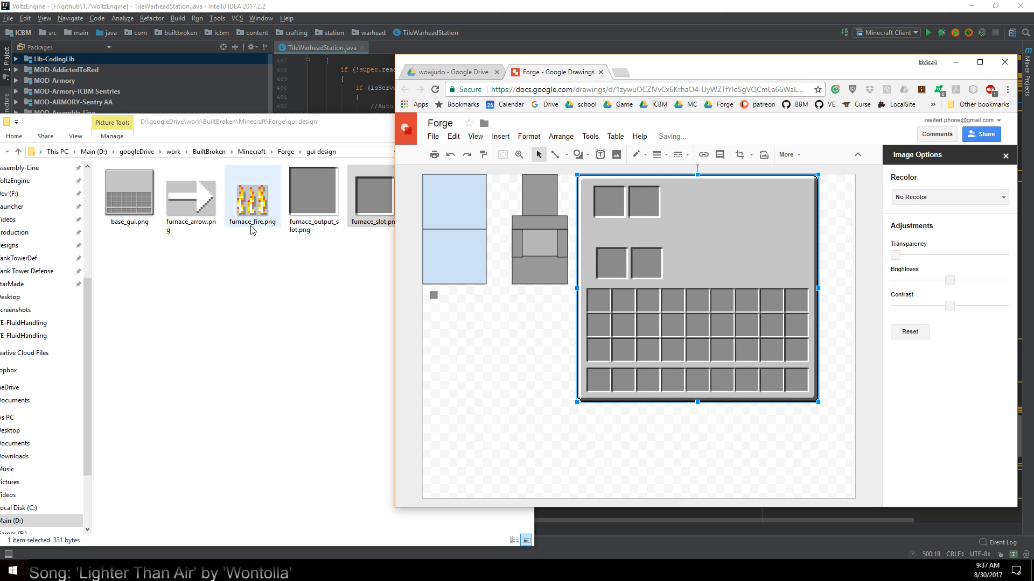
Insert furnace_fire.png into the drawing, test it between the two left slots, and park it in the panel's empty middle area
{"action": "left_click", "coordinate": [258, 210]}
{"action": "left_click_drag", "start_coordinate": [258, 210], "coordinate": [606, 231]}
{"action": "left_click", "coordinate": [613, 269]}
{"action": "left_click_drag", "start_coordinate": [613, 269], "coordinate": [599, 264]}
{"action": "left_click", "coordinate": [650, 242]}
{"action": "left_click", "coordinate": [612, 215]}
{"action": "left_click", "coordinate": [614, 234]}
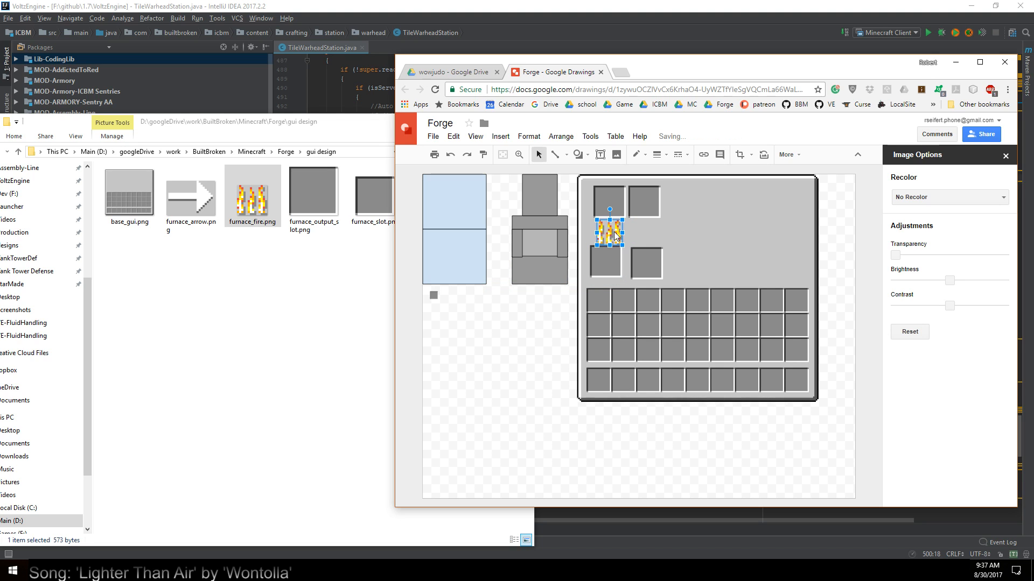
{"action": "left_click_drag", "start_coordinate": [714, 241], "coordinate": [714, 240]}
Try to align the lower-left slot directly beneath the upper-left slot
{"action": "left_click_drag", "start_coordinate": [606, 263], "coordinate": [608, 239]}
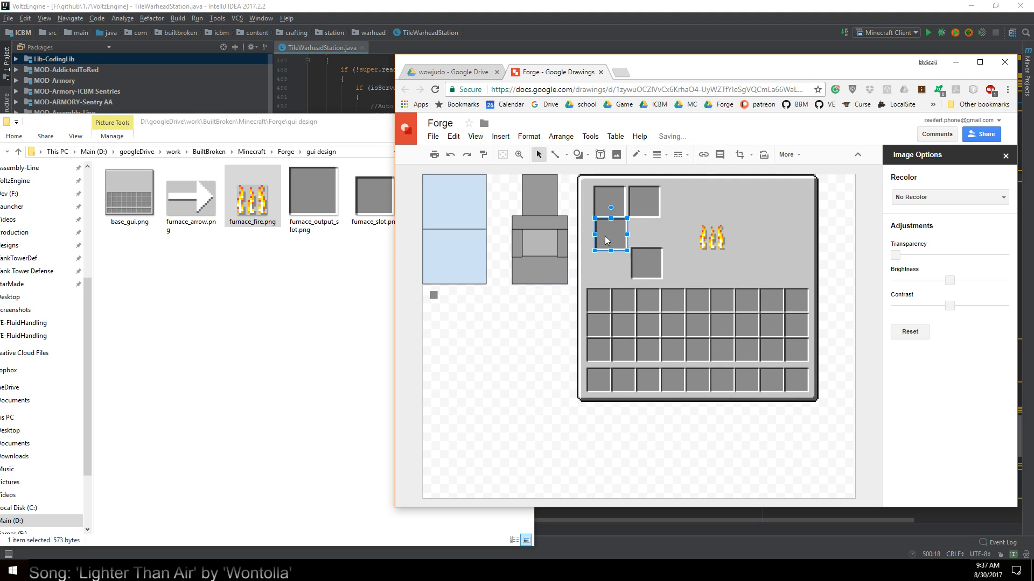
{"action": "key", "text": "Left"}
{"action": "left_click", "coordinate": [601, 278]}
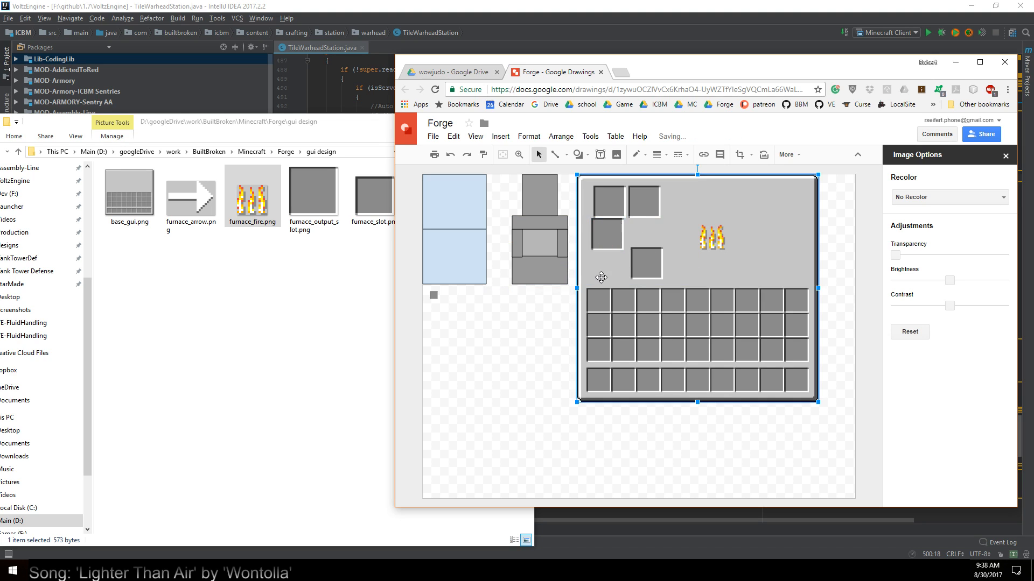
{"action": "left_click", "coordinate": [613, 235]}
{"action": "left_click_drag", "start_coordinate": [610, 239], "coordinate": [614, 238]}
{"action": "left_click", "coordinate": [622, 276]}
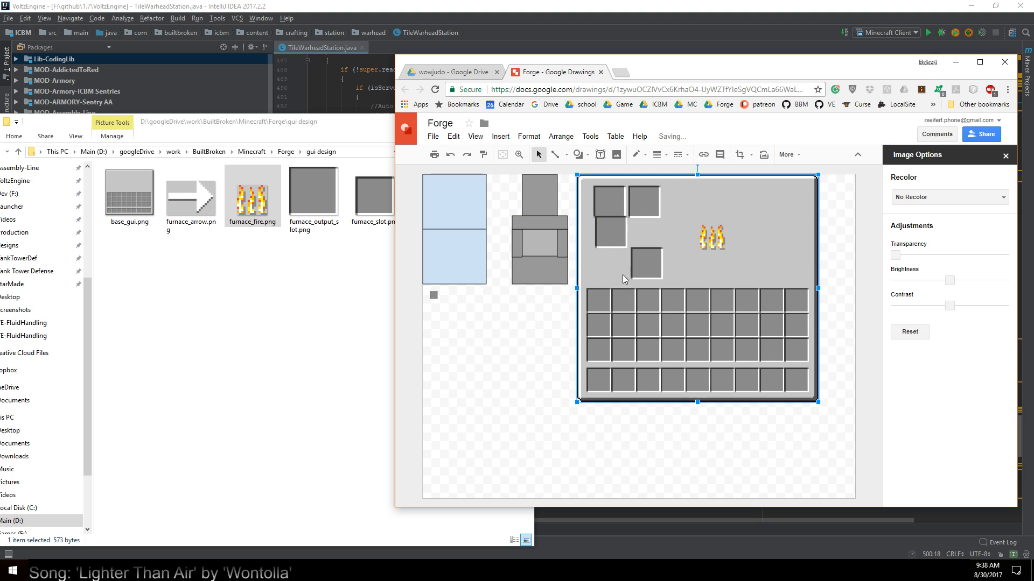
Delete both slots of the lower row
{"action": "left_click", "coordinate": [613, 231]}
{"action": "key", "text": "Delete"}
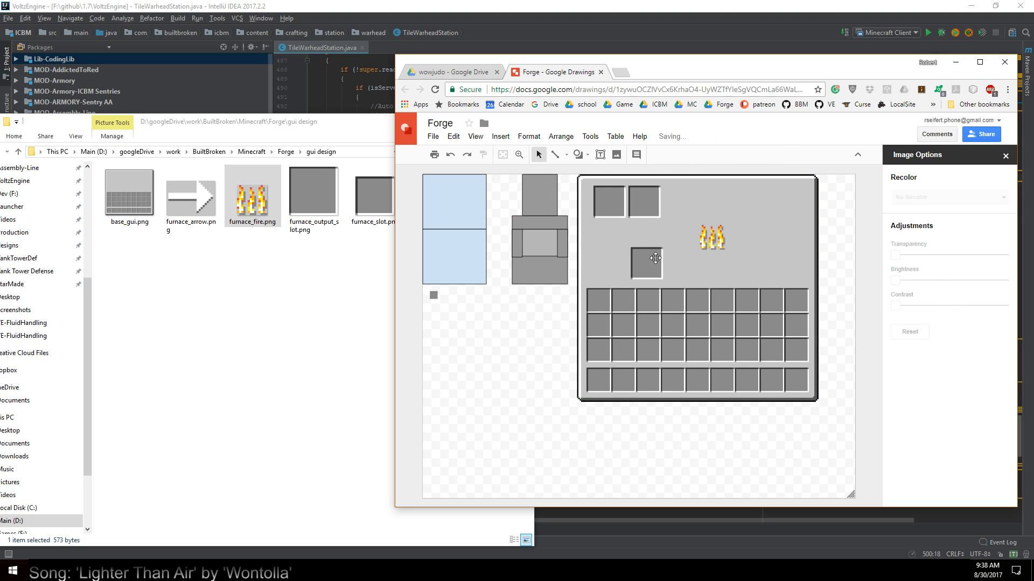
{"action": "left_click", "coordinate": [656, 259]}
{"action": "key", "text": "Delete"}
Copy the upper pair of slots together and place the copy straight below as a lower row above the inventory grid
{"action": "mouse_move", "coordinate": [688, 189]}
{"action": "left_mouse_down"}
{"action": "mouse_move", "coordinate": [626, 219]}
{"action": "mouse_move", "coordinate": [681, 198]}
{"action": "left_mouse_up"}
{"action": "left_click", "coordinate": [648, 199]}
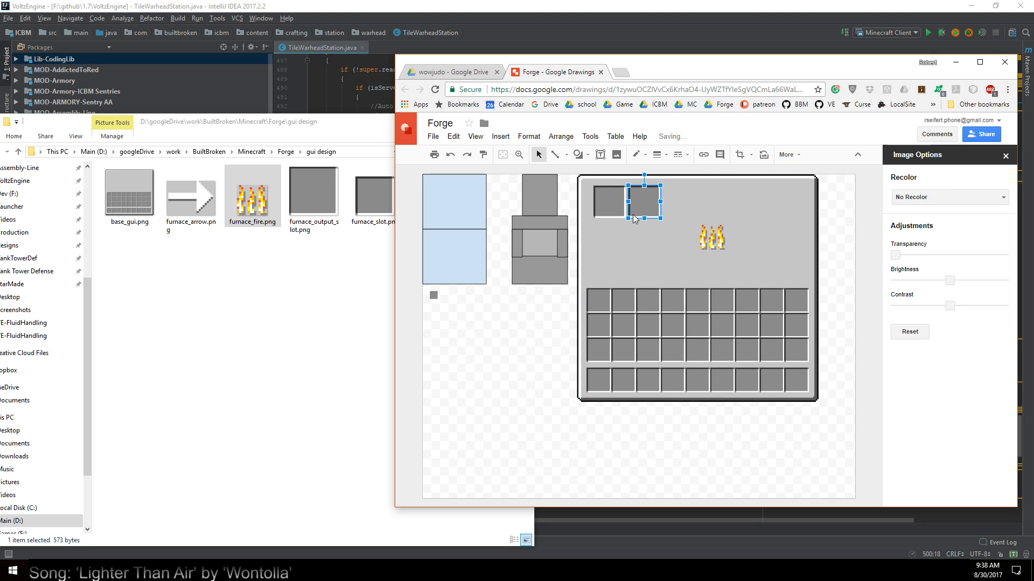
{"action": "left_click", "coordinate": [613, 207], "text": "shift"}
{"action": "key", "text": "ctrl+c"}
{"action": "key", "text": "ctrl+v"}
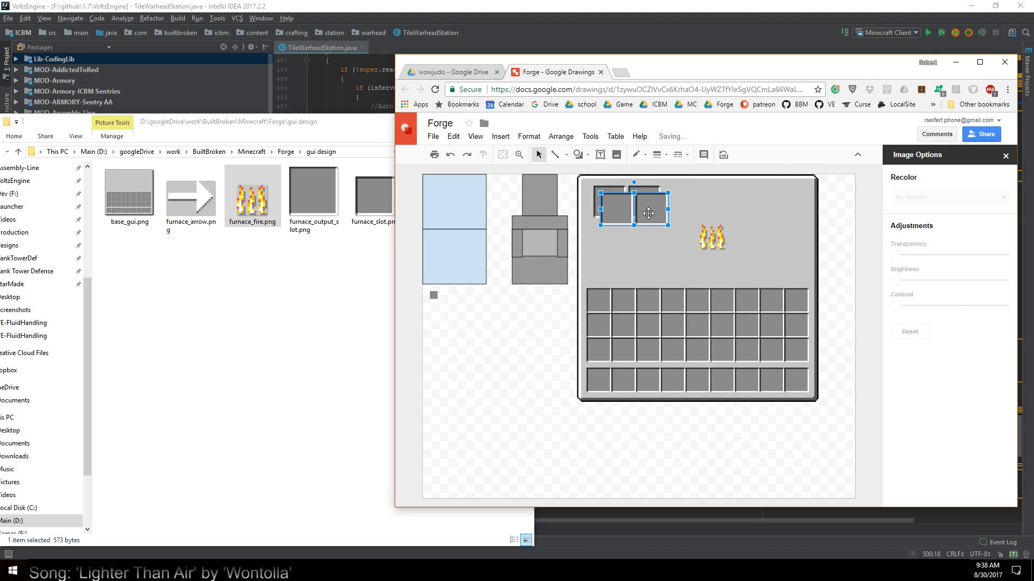
{"action": "left_click_drag", "start_coordinate": [649, 213], "coordinate": [647, 267]}
{"action": "left_click", "coordinate": [680, 222]}
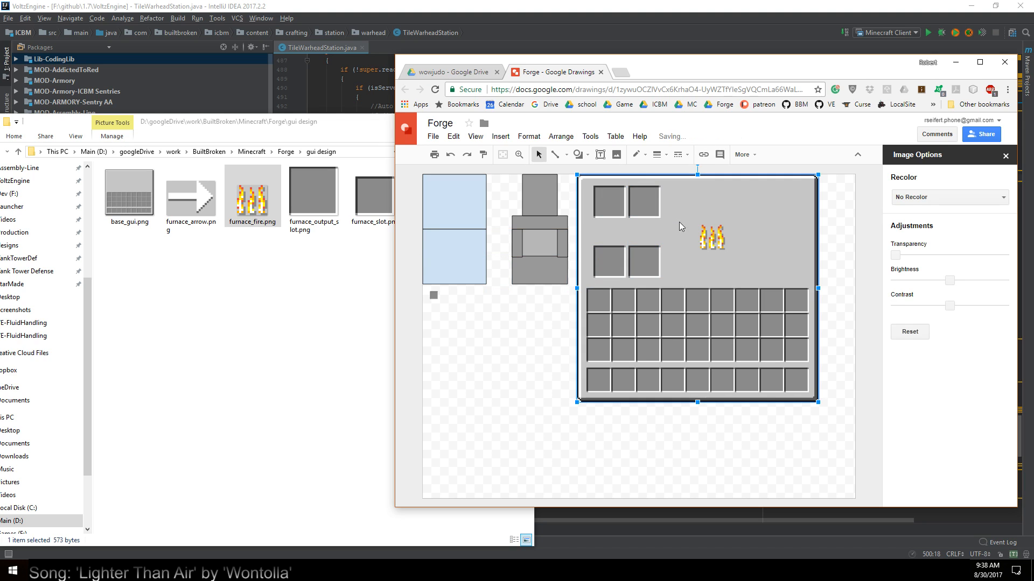
Duplicate the fire image and place one fire between the upper and lower slots of each column
{"action": "left_click_drag", "start_coordinate": [717, 242], "coordinate": [645, 230]}
{"action": "key", "text": "ctrl+v"}
{"action": "left_click", "coordinate": [728, 271]}
Move both lower slots slightly down to leave more room beneath the fire images
{"action": "left_click", "coordinate": [617, 270]}
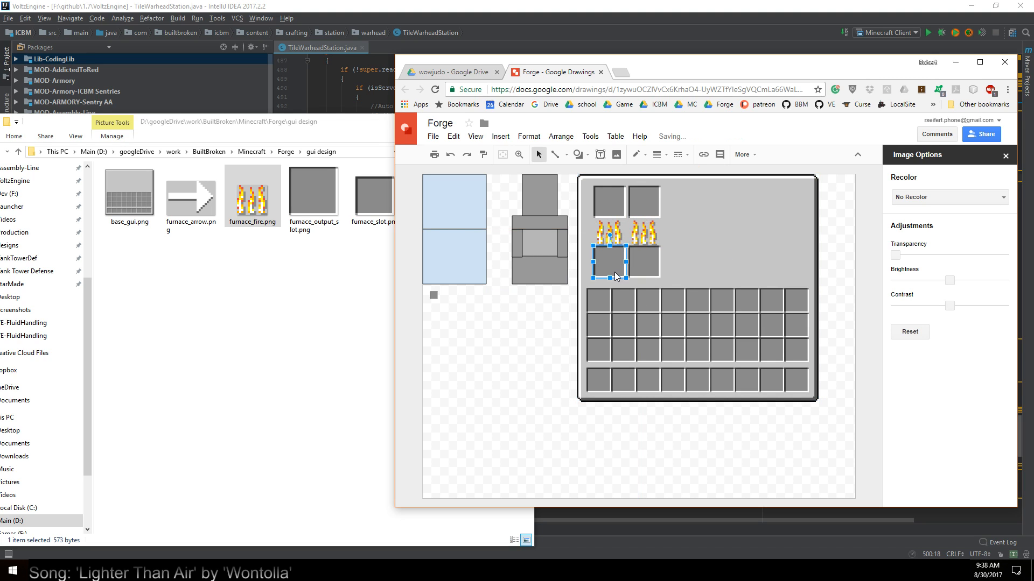
{"action": "left_click_drag", "start_coordinate": [617, 276], "coordinate": [642, 272]}
{"action": "left_click", "coordinate": [642, 268]}
{"action": "left_click", "coordinate": [710, 321]}
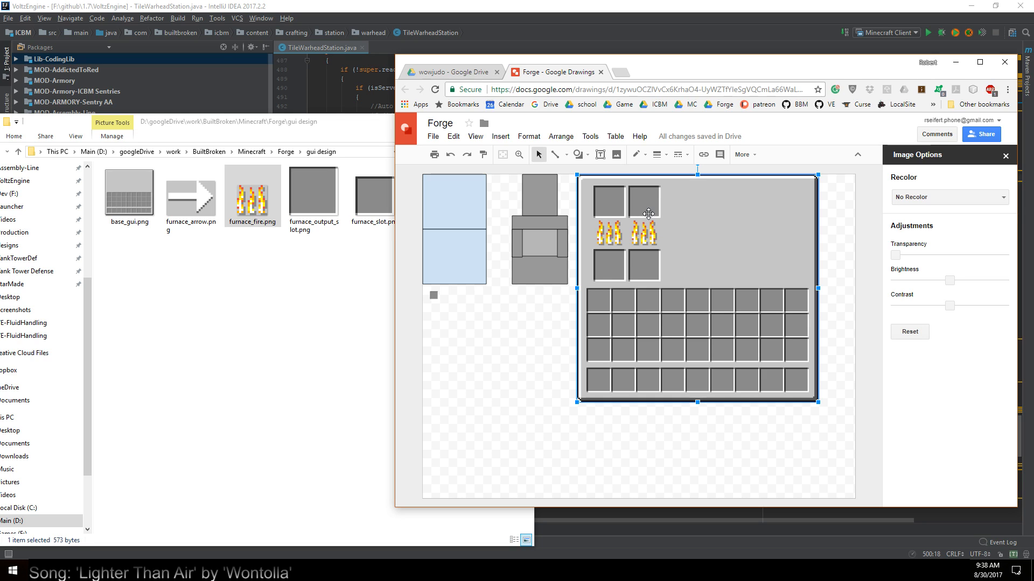
Insert furnace_output_slot.png at the panel's upper right, duplicate it, and place the copy directly to its left
{"action": "left_click", "coordinate": [325, 210]}
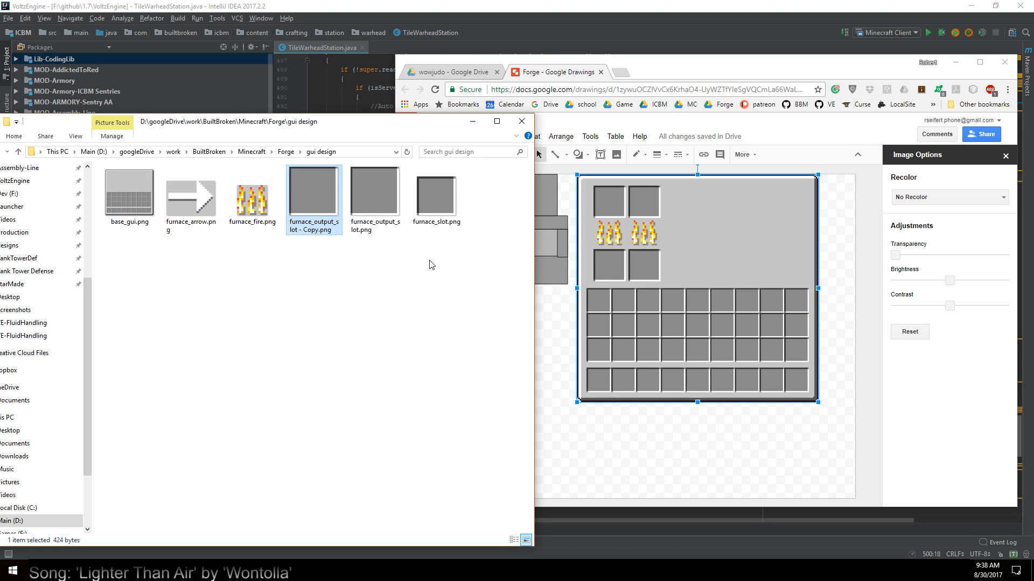
{"action": "left_click_drag", "start_coordinate": [322, 198], "coordinate": [751, 238]}
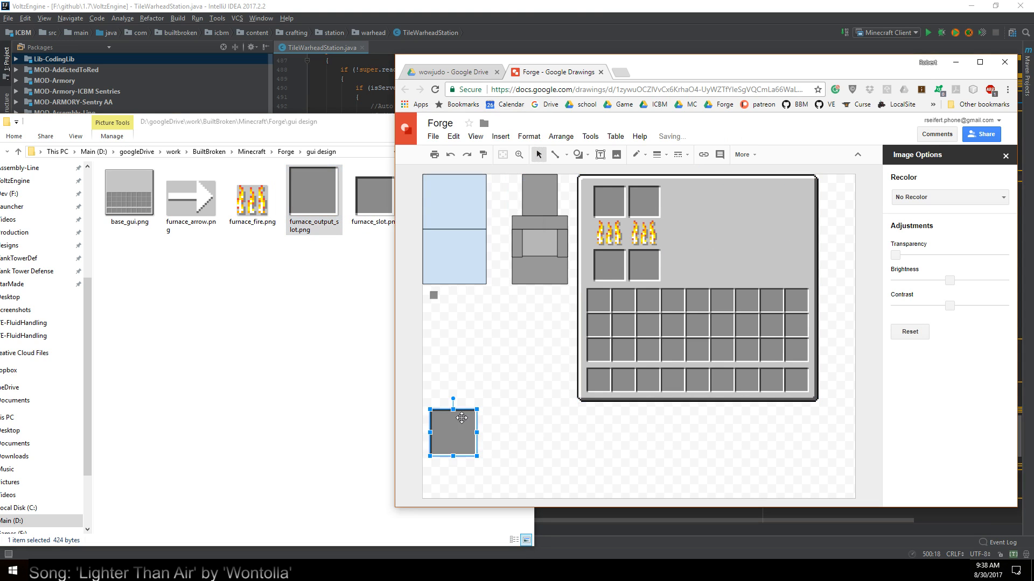
{"action": "left_click_drag", "start_coordinate": [460, 418], "coordinate": [776, 212]}
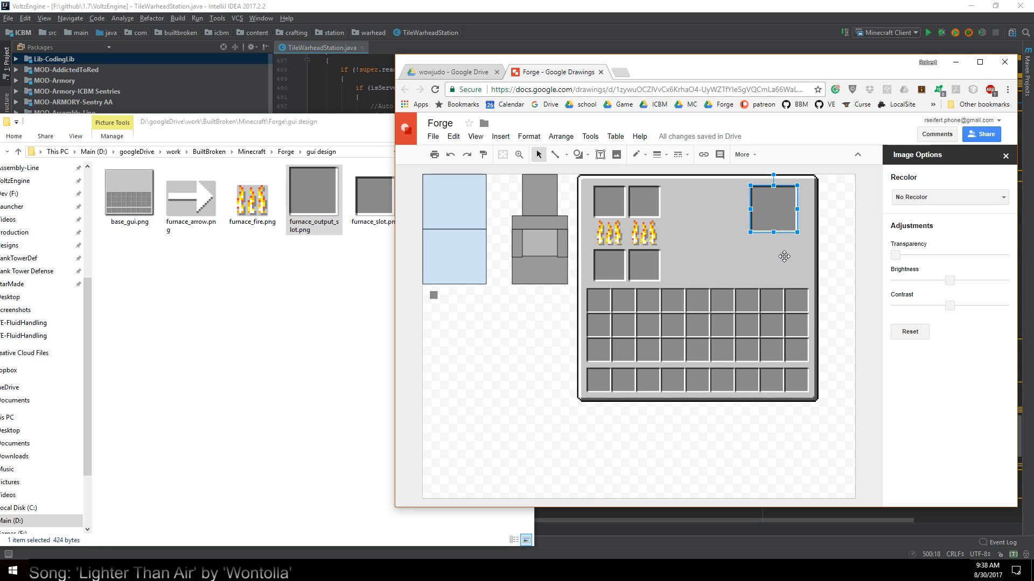
{"action": "key", "text": "ctrl+d"}
{"action": "left_click_drag", "start_coordinate": [784, 219], "coordinate": [730, 211]}
{"action": "left_click", "coordinate": [752, 262]}
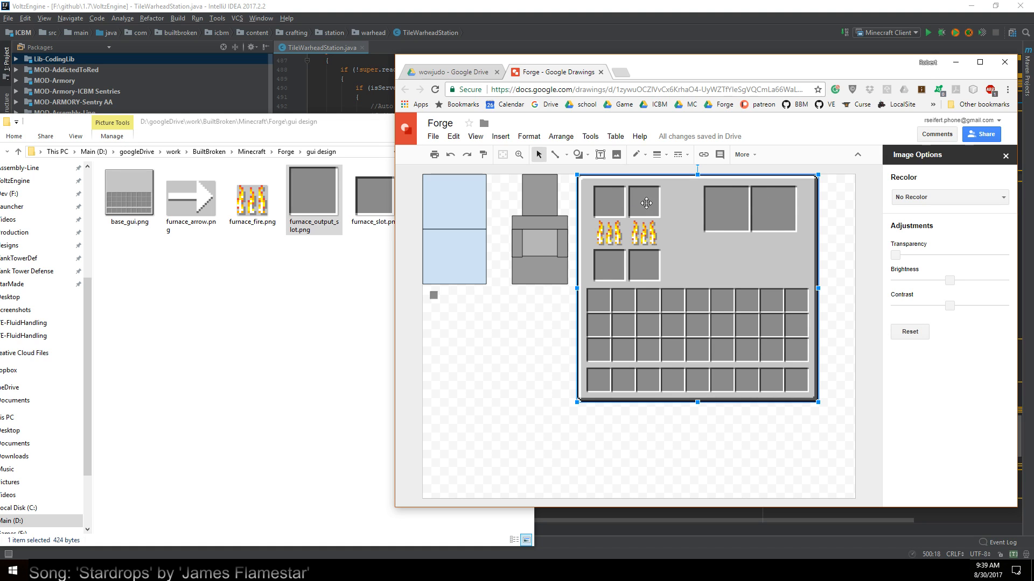
Insert furnace_arrow.png and place it between the upper input slots and the output slots
{"action": "left_click_drag", "start_coordinate": [191, 198], "coordinate": [687, 329]}
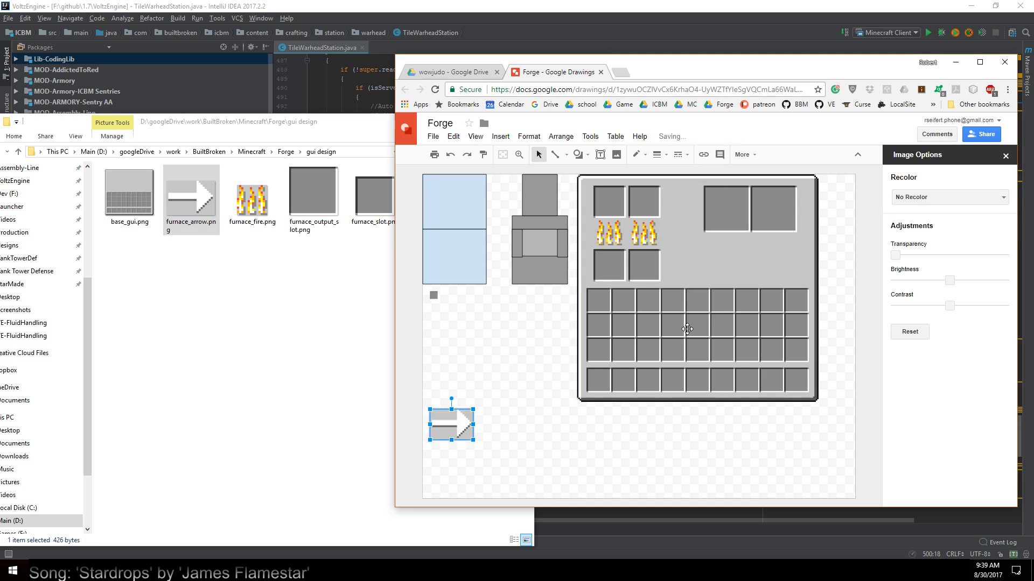
{"action": "left_click_drag", "start_coordinate": [452, 419], "coordinate": [680, 205]}
{"action": "left_click", "coordinate": [766, 239]}
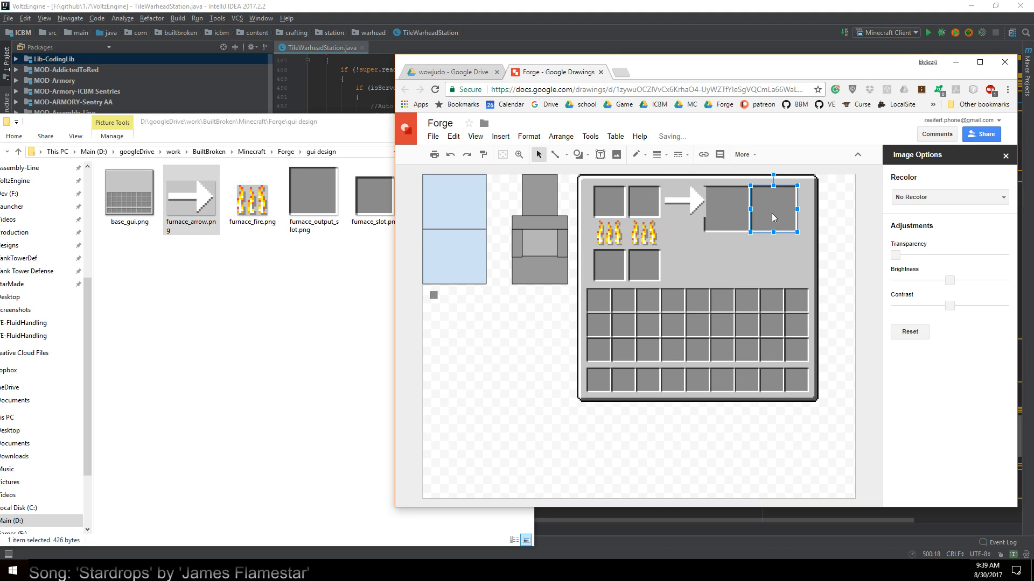
Shift both output slots toward the panel's right edge and reposition the arrow in the widened gap
{"action": "left_click_drag", "start_coordinate": [773, 212], "coordinate": [784, 217]}
{"action": "left_click_drag", "start_coordinate": [741, 216], "coordinate": [701, 208]}
{"action": "left_click", "coordinate": [738, 264]}
{"action": "left_click", "coordinate": [710, 264]}
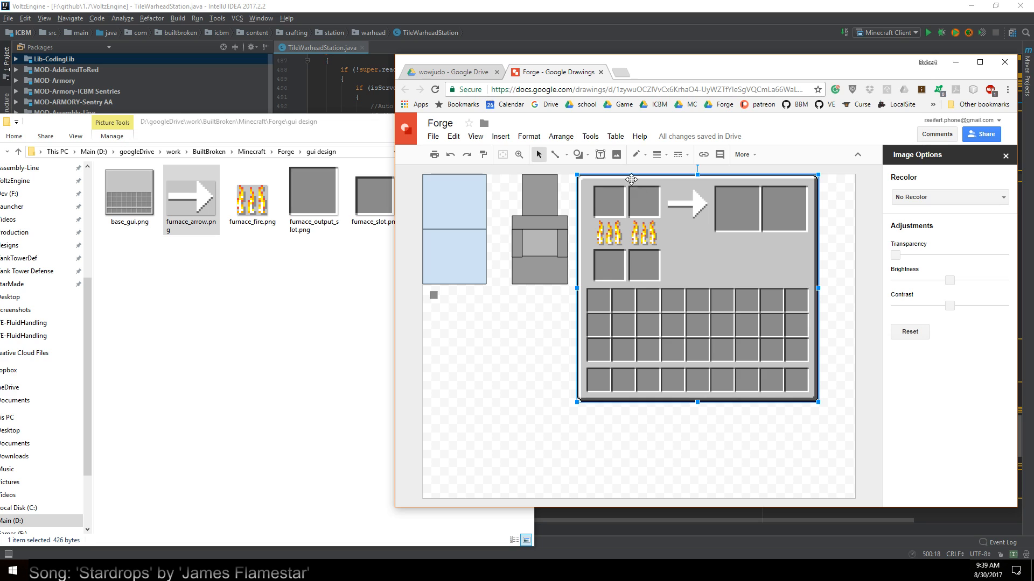
Move the arrow slightly up to line it up with the upper input slots, leaving it selected
{"action": "left_click", "coordinate": [696, 203]}
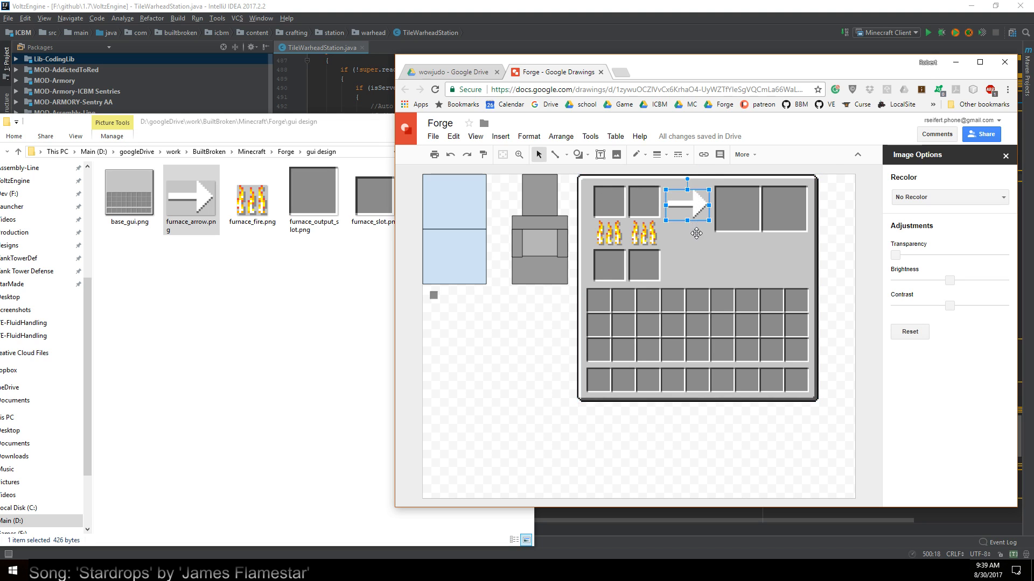
{"action": "left_click", "coordinate": [696, 241]}
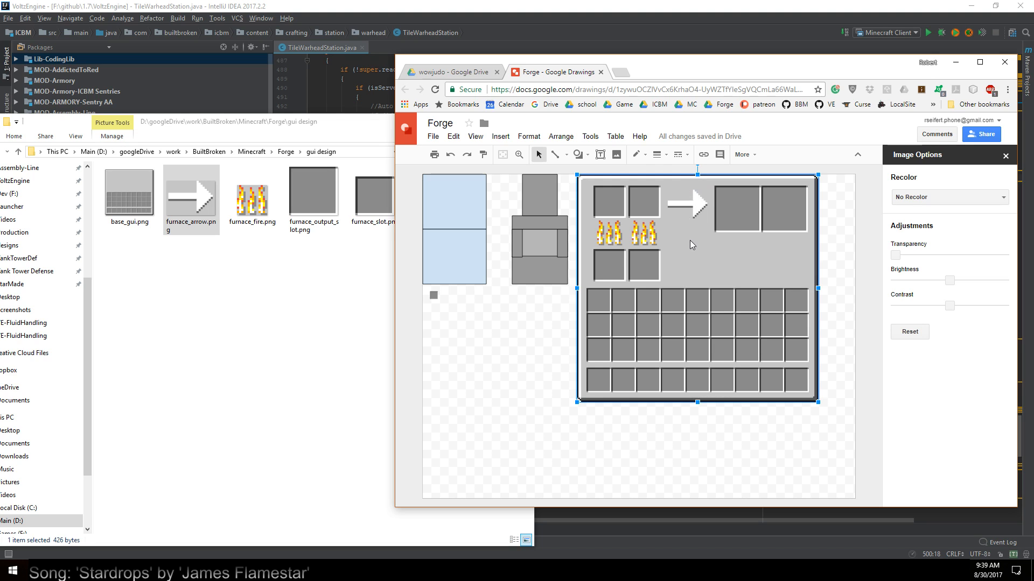
{"action": "left_click", "coordinate": [698, 205]}
{"action": "left_click_drag", "start_coordinate": [696, 202], "coordinate": [696, 199]}
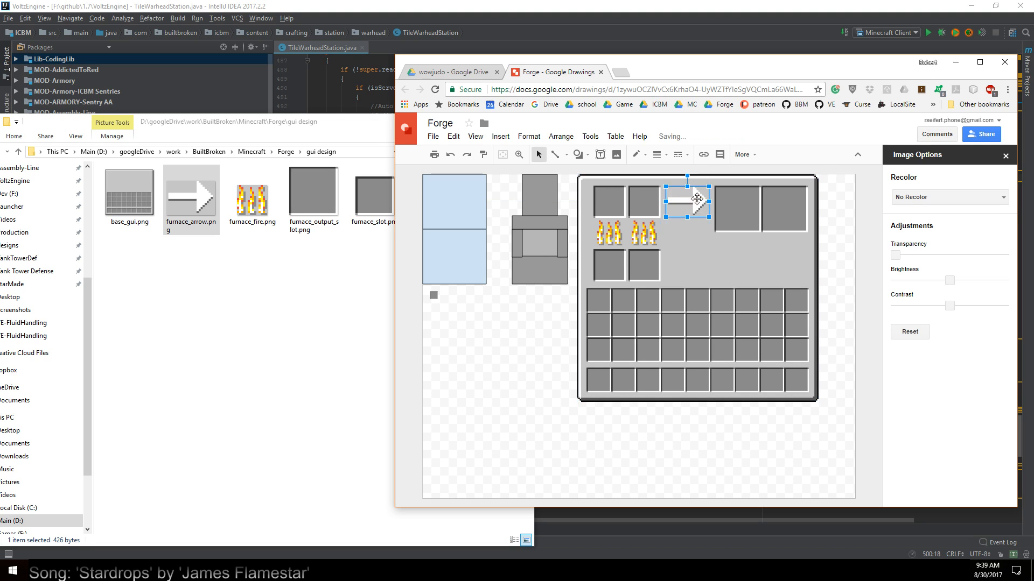
{"action": "left_click", "coordinate": [689, 243]}
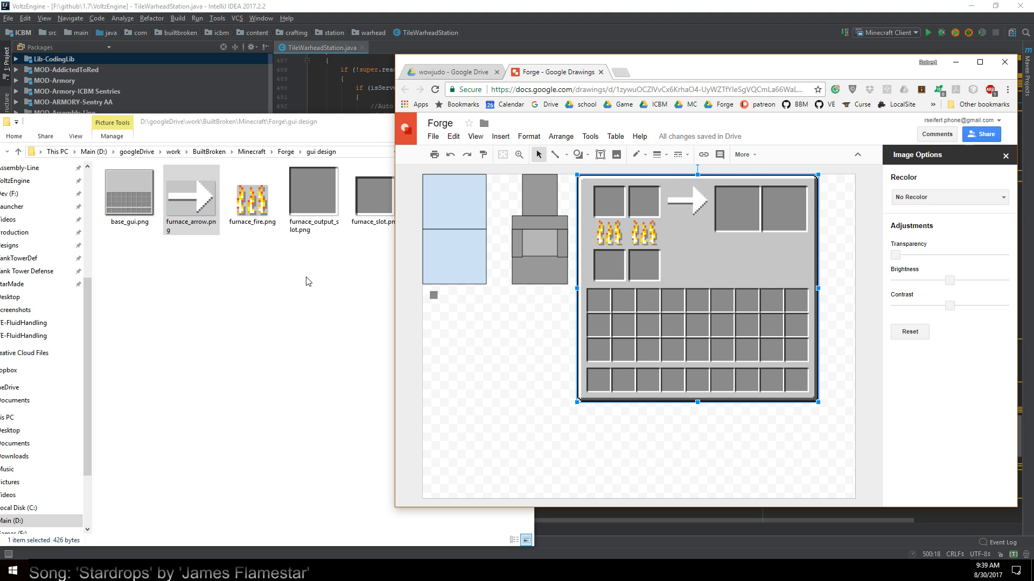
{"action": "left_click", "coordinate": [698, 204]}
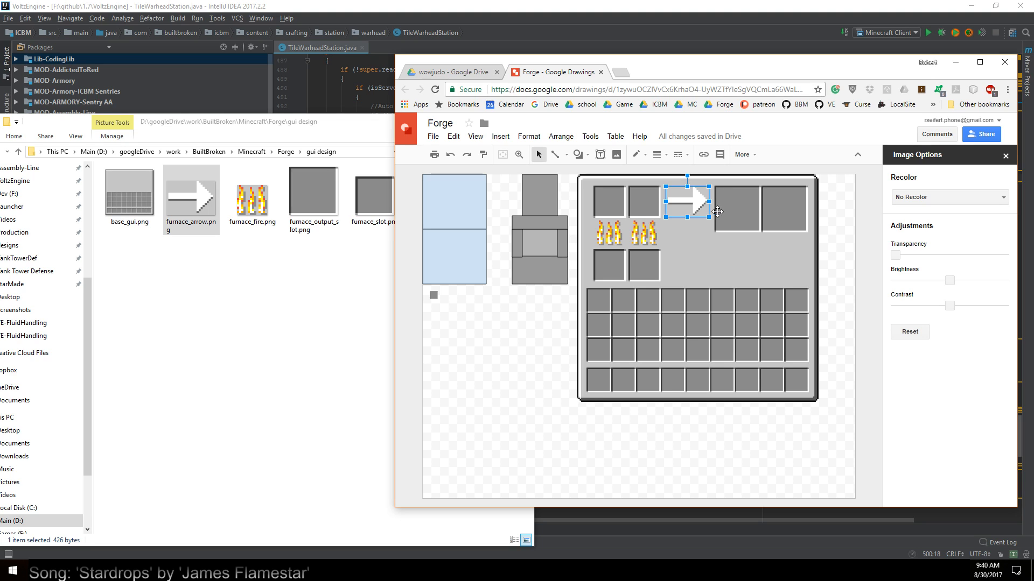
Move the arrow down to the height of the fire icons, between the input and output slots
{"action": "left_click_drag", "start_coordinate": [689, 207], "coordinate": [689, 235]}
{"action": "left_click", "coordinate": [740, 216]}
{"action": "left_click_drag", "start_coordinate": [755, 355], "coordinate": [754, 351]}
Switch to File Explorer and open the minecraft_assets\1.7.10 folder on the Dev (F:) drive
{"action": "left_click", "coordinate": [226, 543]}
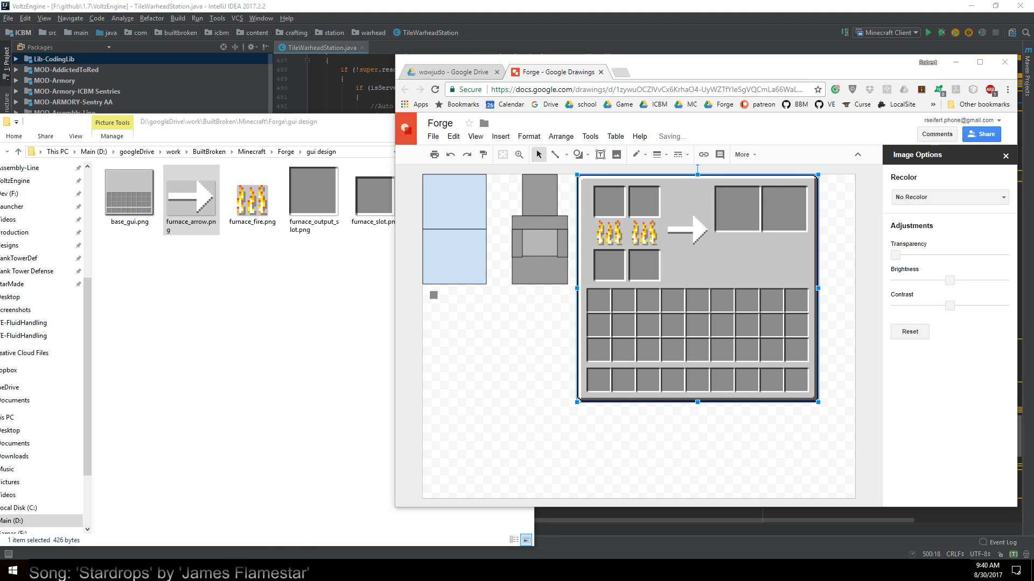
{"action": "left_click_drag", "start_coordinate": [350, 123], "coordinate": [615, 129]}
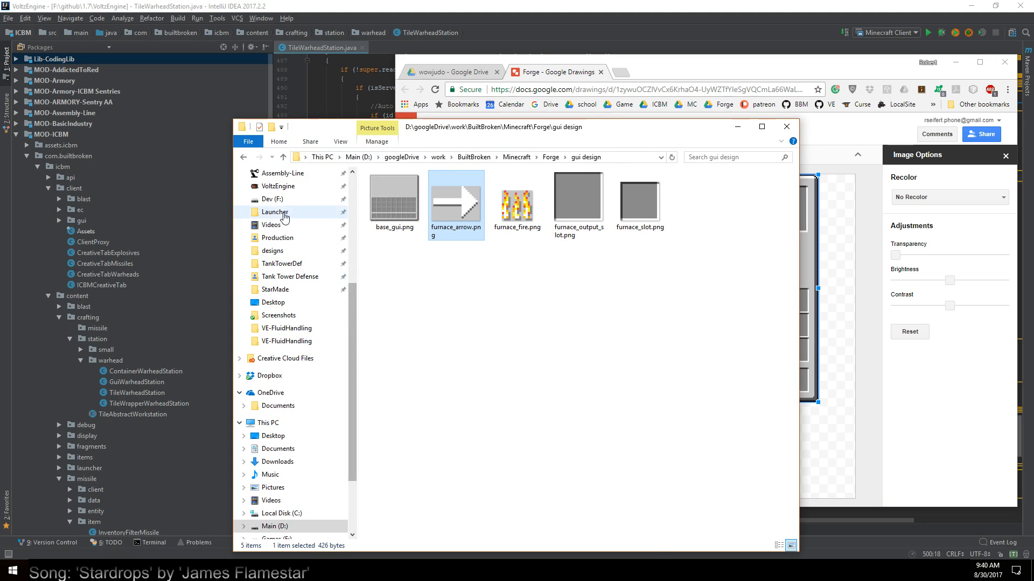
{"action": "left_click", "coordinate": [273, 199]}
{"action": "double_click", "coordinate": [403, 246]}
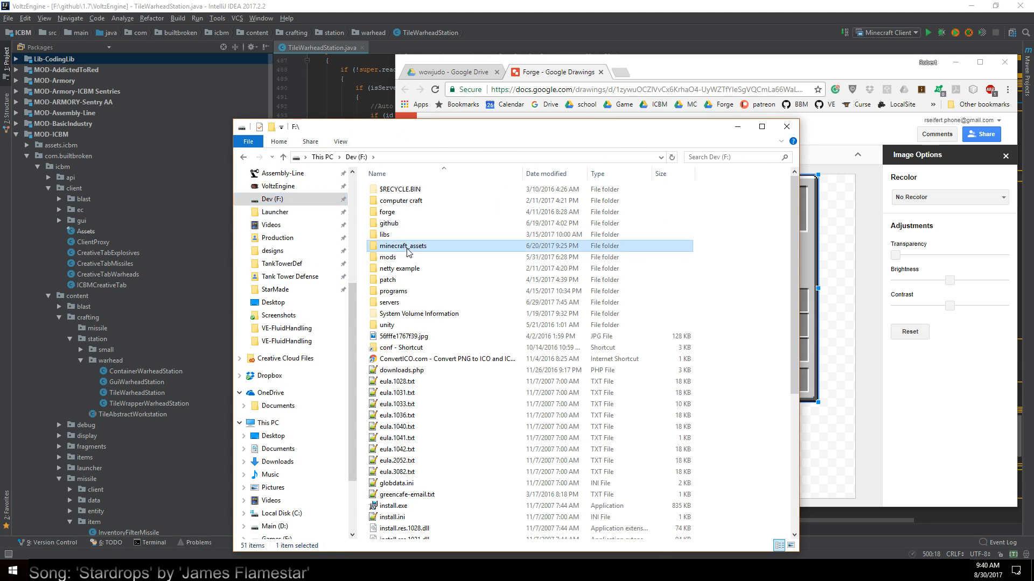
{"action": "double_click", "coordinate": [398, 191]}
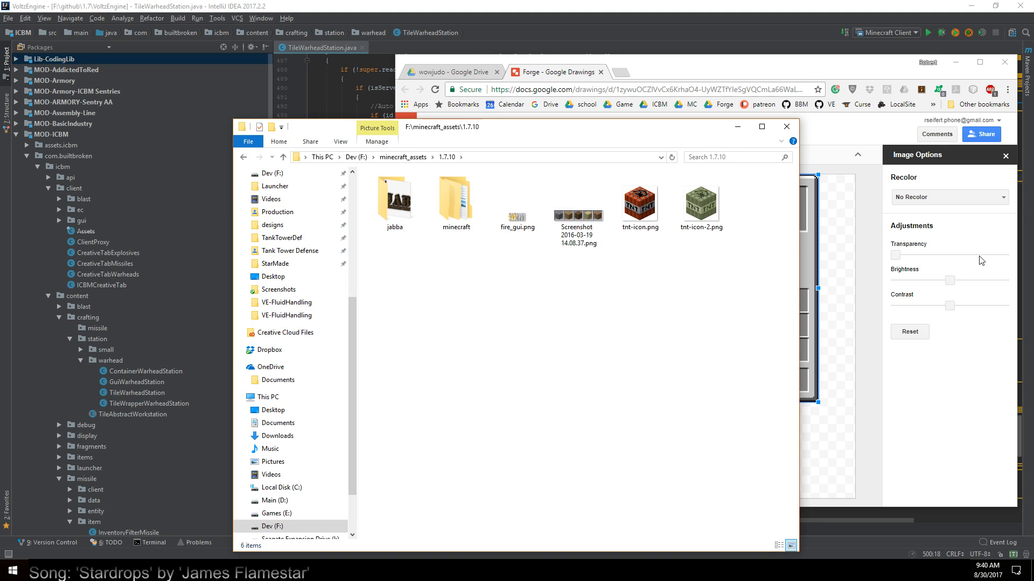
{"action": "left_click_drag", "start_coordinate": [661, 130], "coordinate": [581, 139]}
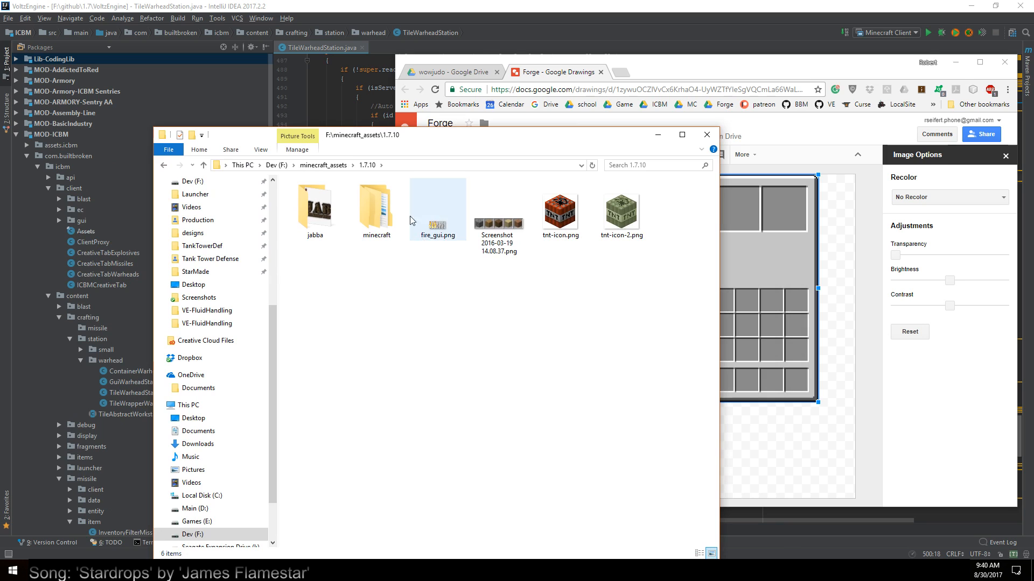
Browse from the minecraft folder through textures and gui into the container folder
{"action": "left_click", "coordinate": [367, 217]}
{"action": "double_click", "coordinate": [366, 216]}
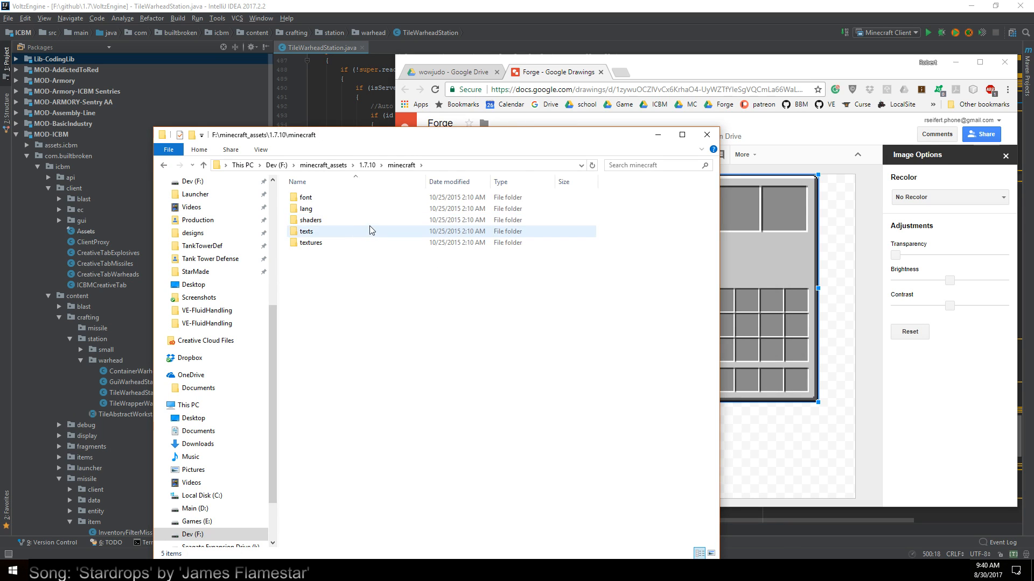
{"action": "double_click", "coordinate": [307, 243]}
{"action": "double_click", "coordinate": [307, 265]}
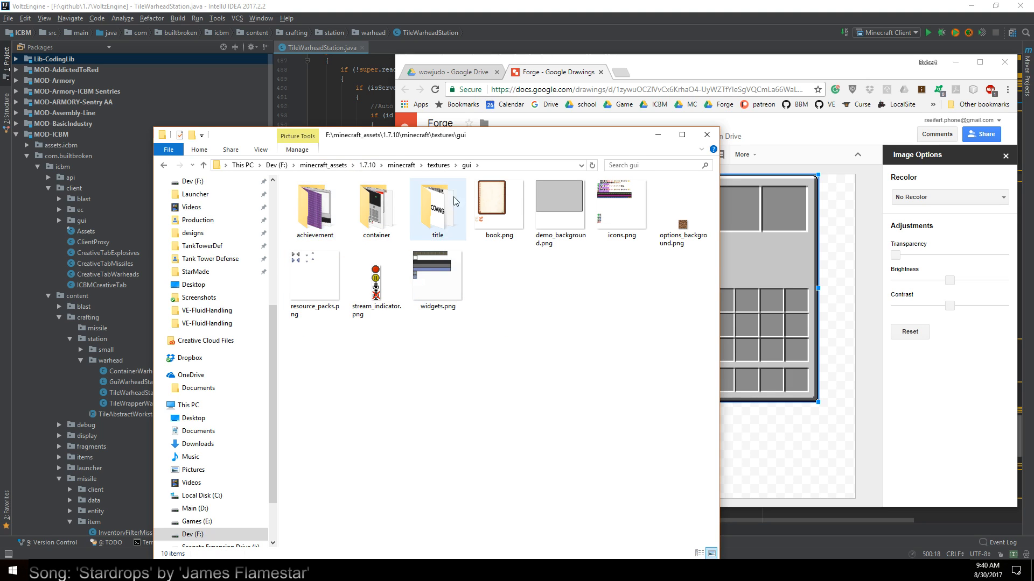
{"action": "double_click", "coordinate": [397, 210]}
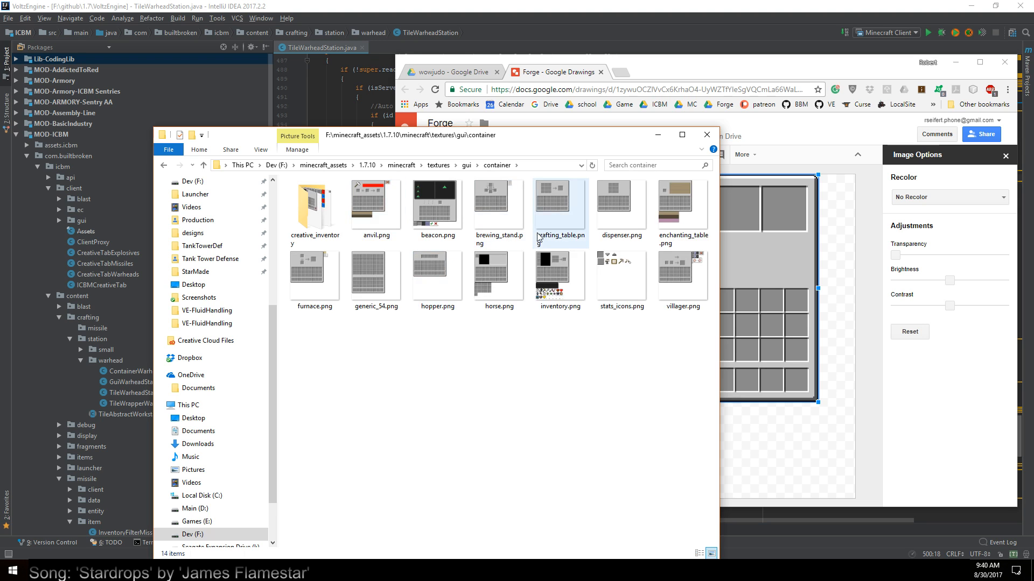
View furnace.png as a layout reference, close it, and switch back to the Forge drawing in the browser
{"action": "double_click", "coordinate": [311, 279]}
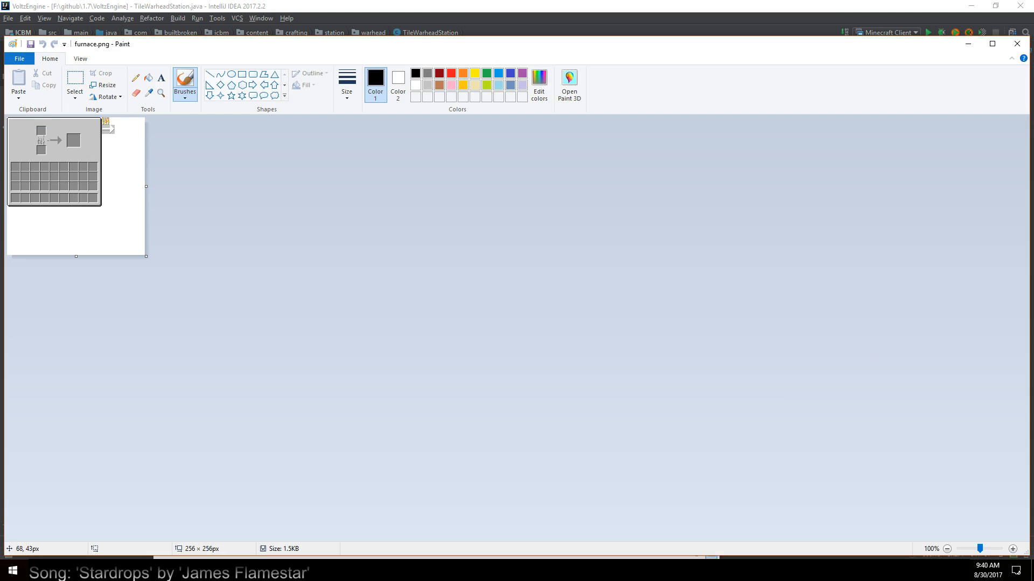
{"action": "left_click", "coordinate": [1017, 44]}
{"action": "left_click", "coordinate": [757, 79]}
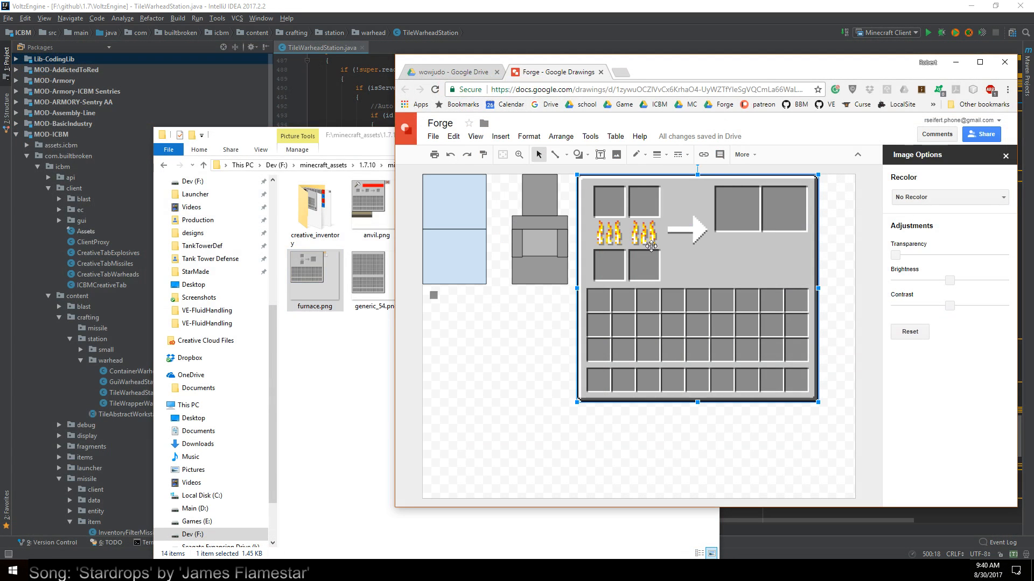
Nudge the arrow slightly left and move both output slots down to centre them on the arrow's height
{"action": "left_click", "coordinate": [697, 233]}
{"action": "left_click_drag", "start_coordinate": [697, 233], "coordinate": [694, 234]}
{"action": "left_click", "coordinate": [746, 211]}
{"action": "left_click_drag", "start_coordinate": [746, 212], "coordinate": [783, 238]}
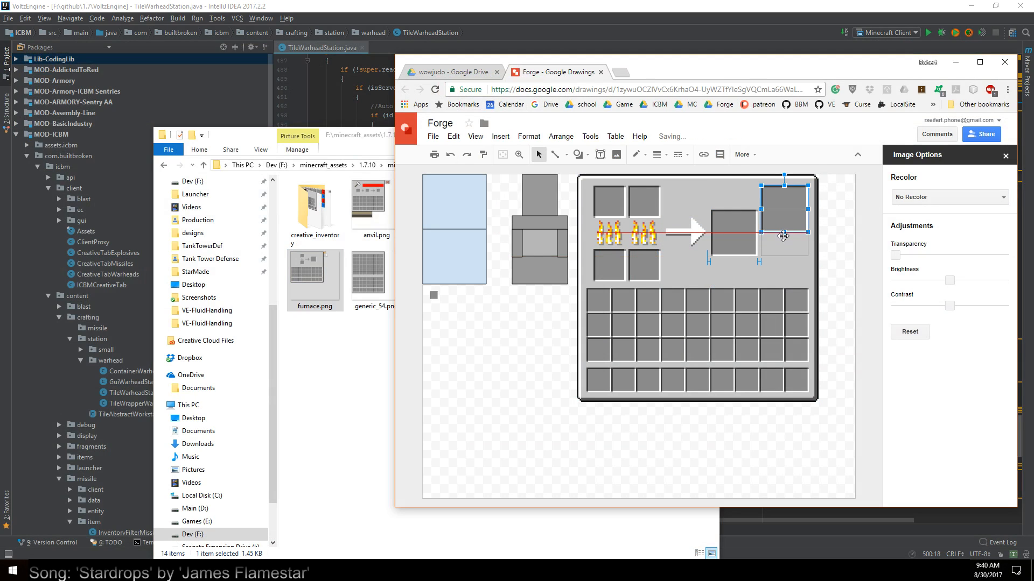
{"action": "left_click", "coordinate": [724, 261]}
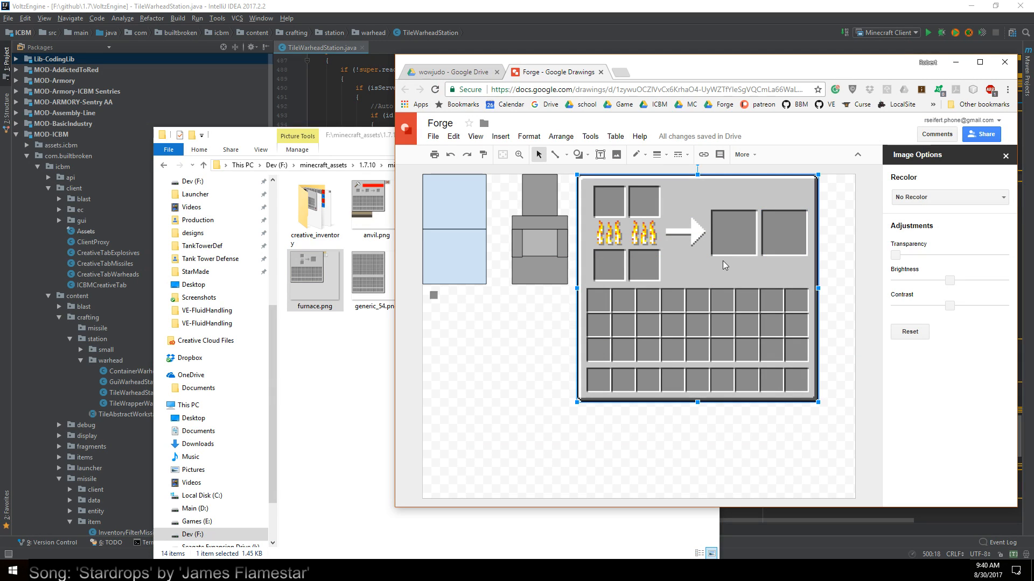
Duplicate the lower right input slot and place the copy as a small checkbox-sized square beneath the left output slot
{"action": "left_click", "coordinate": [589, 155]}
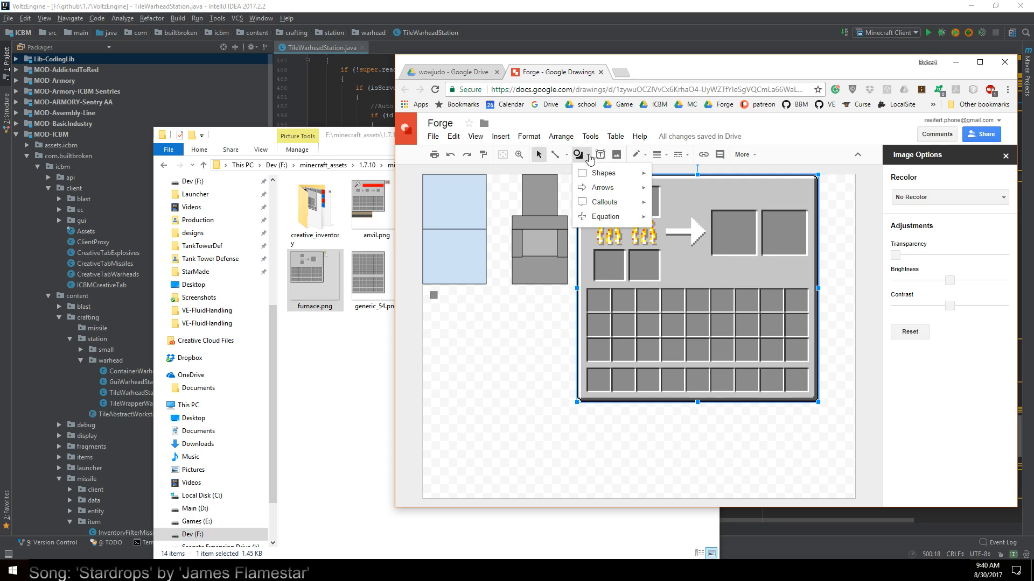
{"action": "left_click", "coordinate": [645, 261]}
{"action": "key", "text": "ctrl+c"}
{"action": "key", "text": "ctrl+v"}
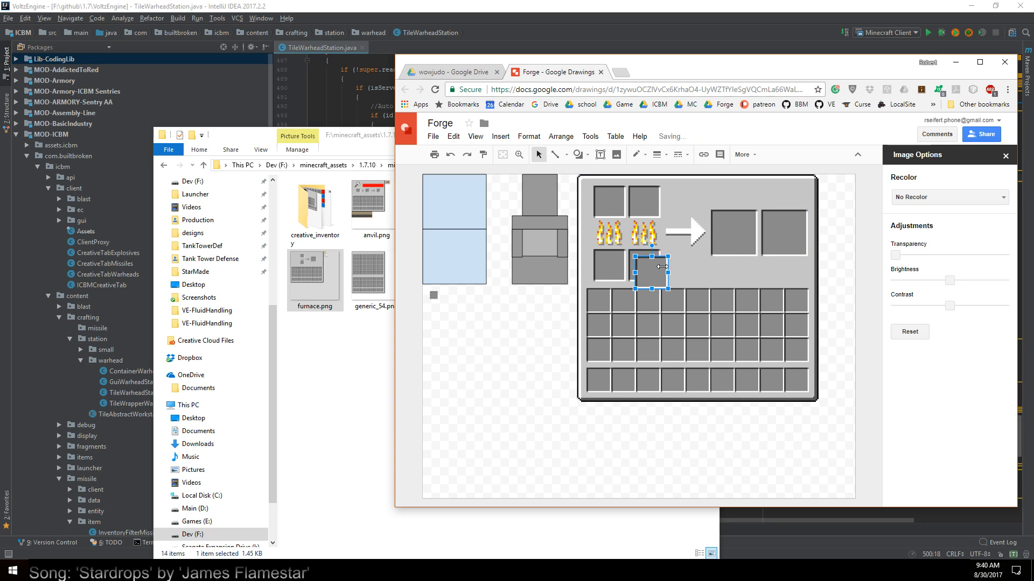
{"action": "left_click_drag", "start_coordinate": [662, 267], "coordinate": [718, 274]}
{"action": "left_click", "coordinate": [712, 280]}
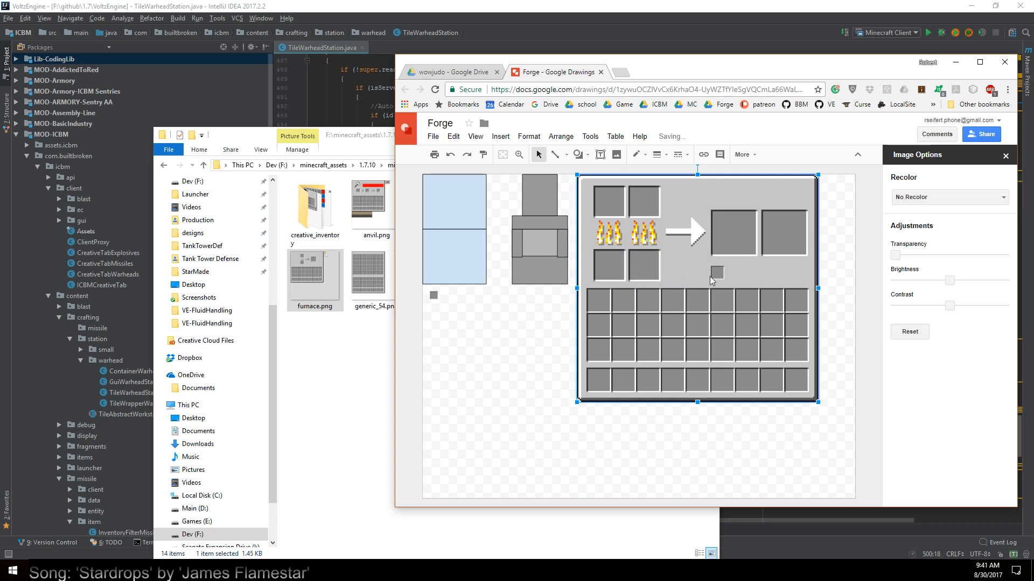
Add a text box reading "Run both fuels" directly to the right of the small square
{"action": "left_click", "coordinate": [600, 154]}
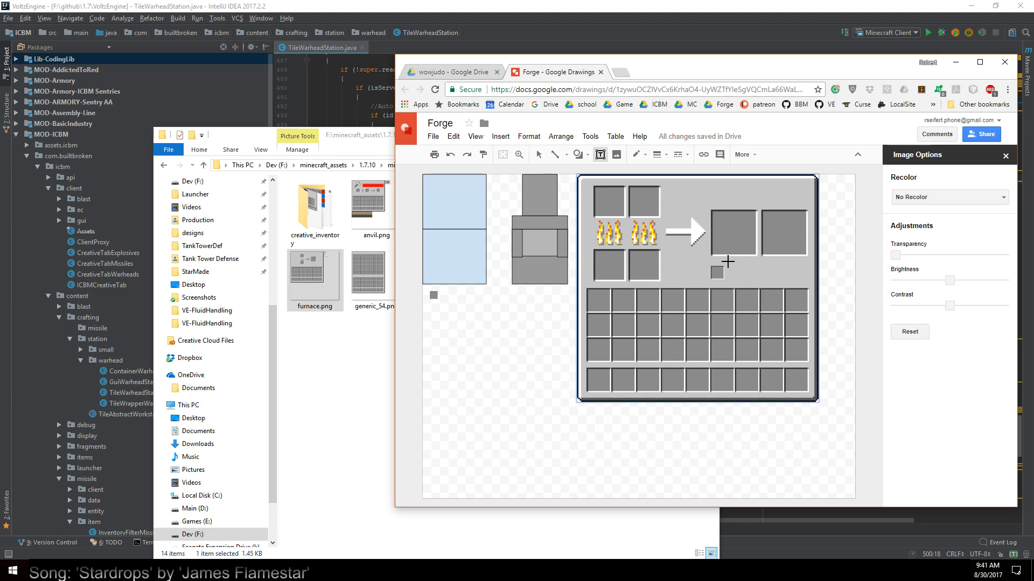
{"action": "left_click_drag", "start_coordinate": [727, 262], "coordinate": [806, 282]}
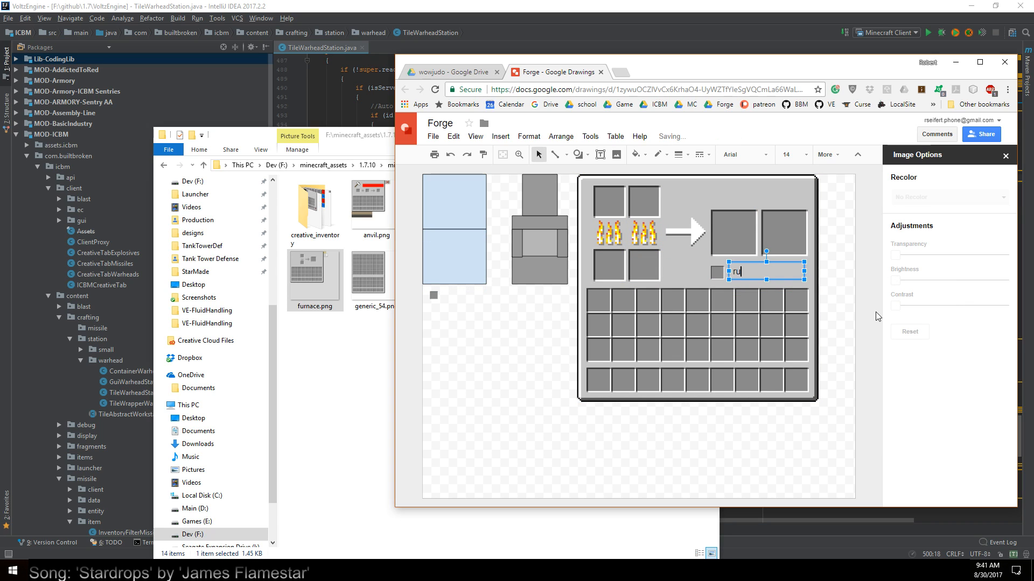
{"action": "type", "text": "Run both fuels"}
Replace the first word of the checkbox label so it reads "Use both fuels"
{"action": "left_click", "coordinate": [751, 280]}
{"action": "double_click", "coordinate": [746, 273]}
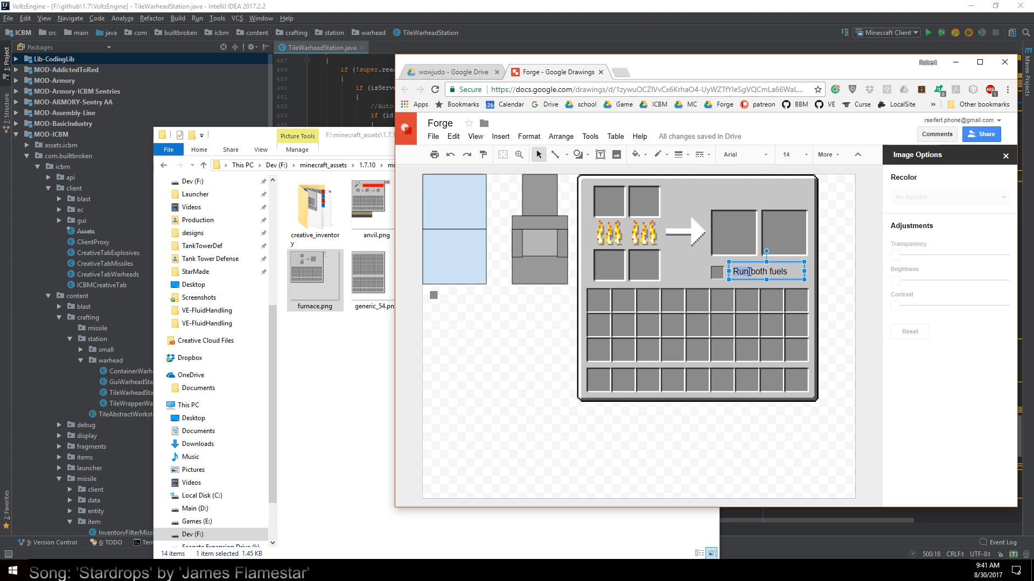
{"action": "type", "text": "Use"}
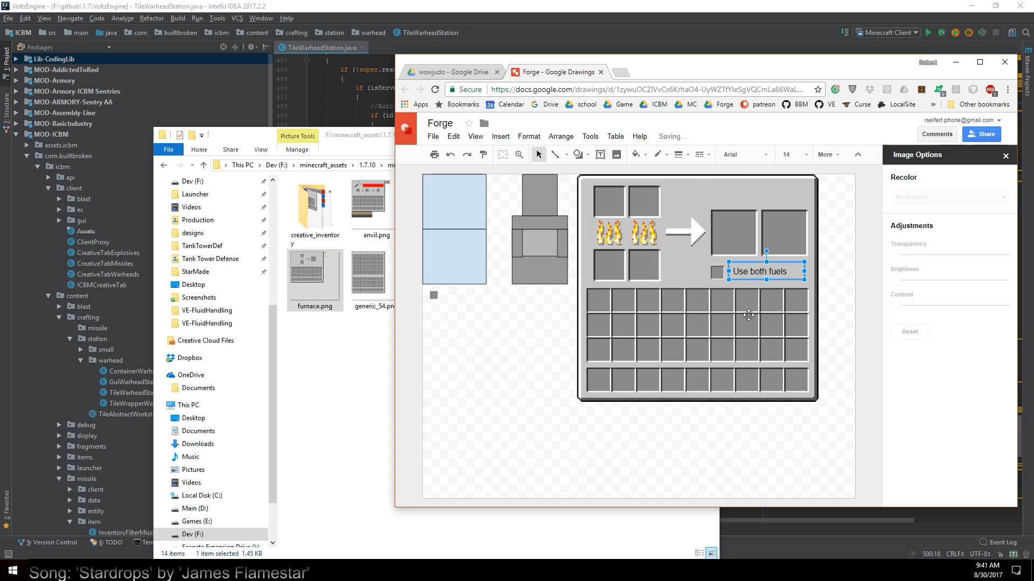
{"action": "left_click", "coordinate": [748, 315]}
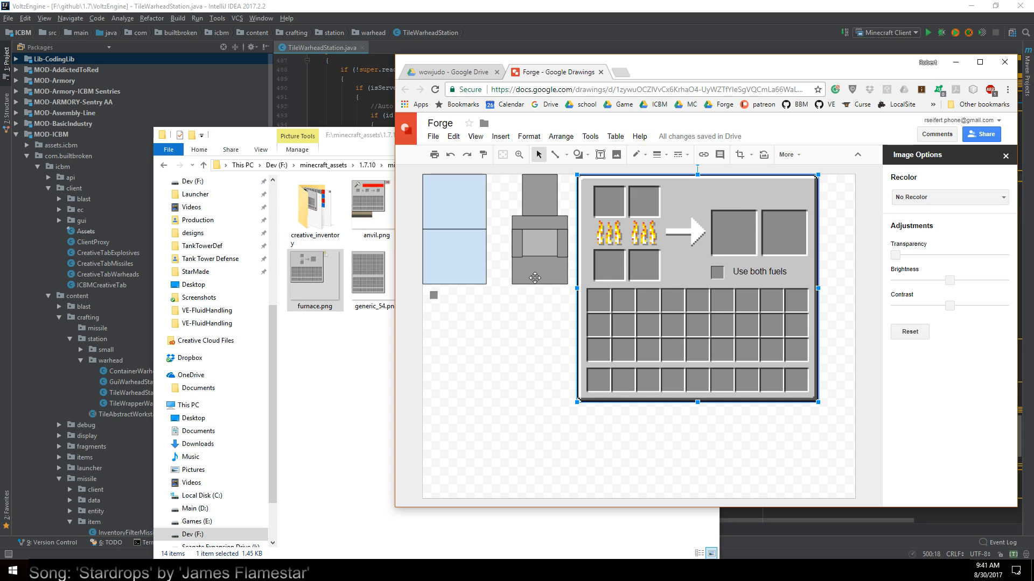
Duplicate the left fire icon and place the copy in the central opening of the forge sketch
{"action": "left_click", "coordinate": [619, 234]}
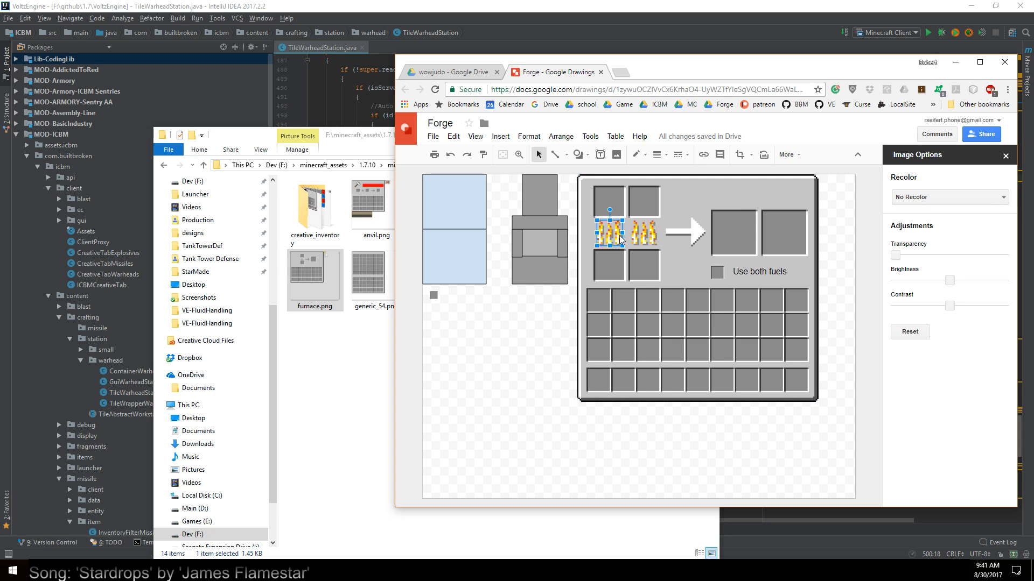
{"action": "key", "text": "ctrl+v"}
{"action": "left_click_drag", "start_coordinate": [615, 241], "coordinate": [539, 243]}
{"action": "left_click", "coordinate": [549, 395]}
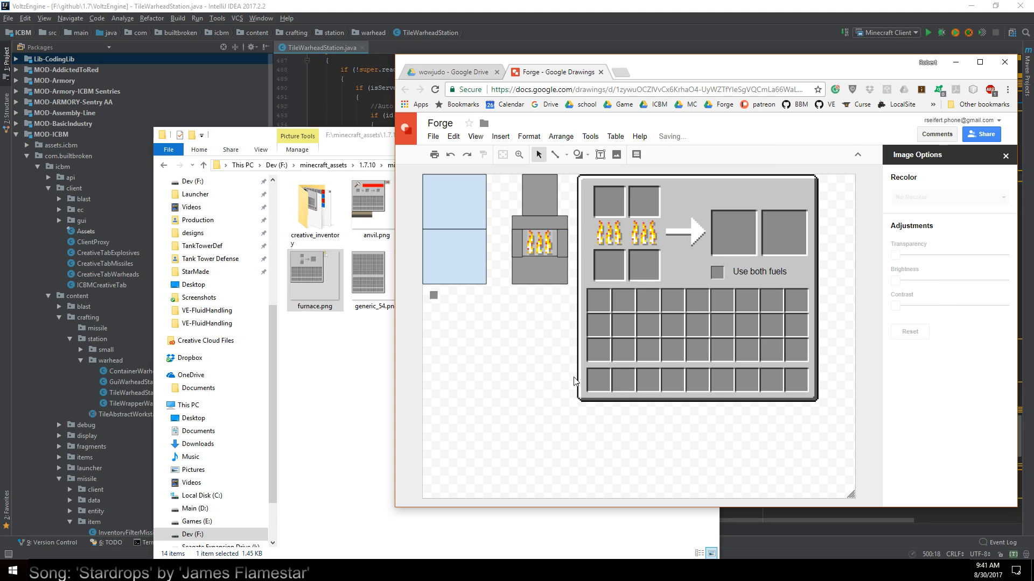